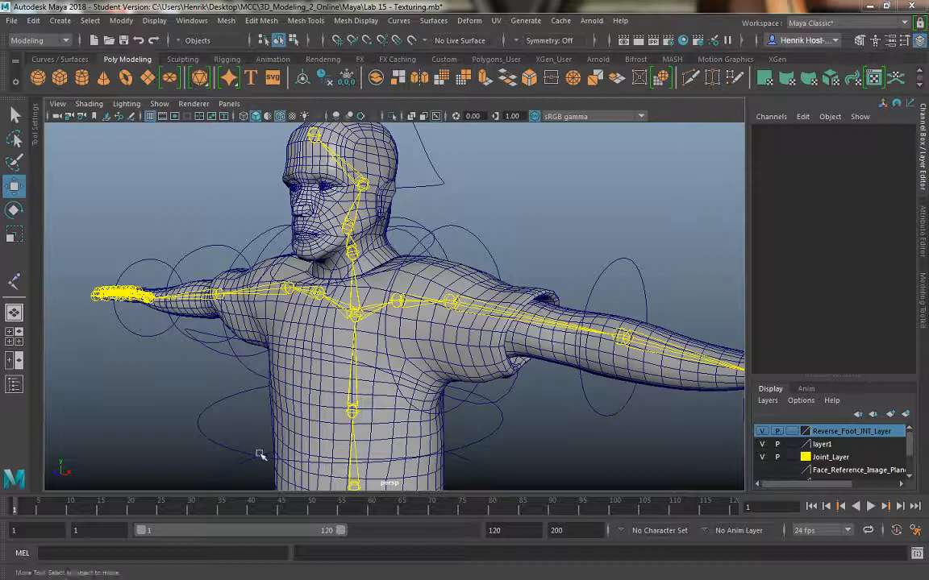
Orient-constrain the root joint to Root_CTRL with Maintain Offset enabled and all axes constrained.
middle_click_drag(533, 395, 555, 279, "alt")
scroll(528, 268, "up", 3)
scroll(528, 269, "up", 3)
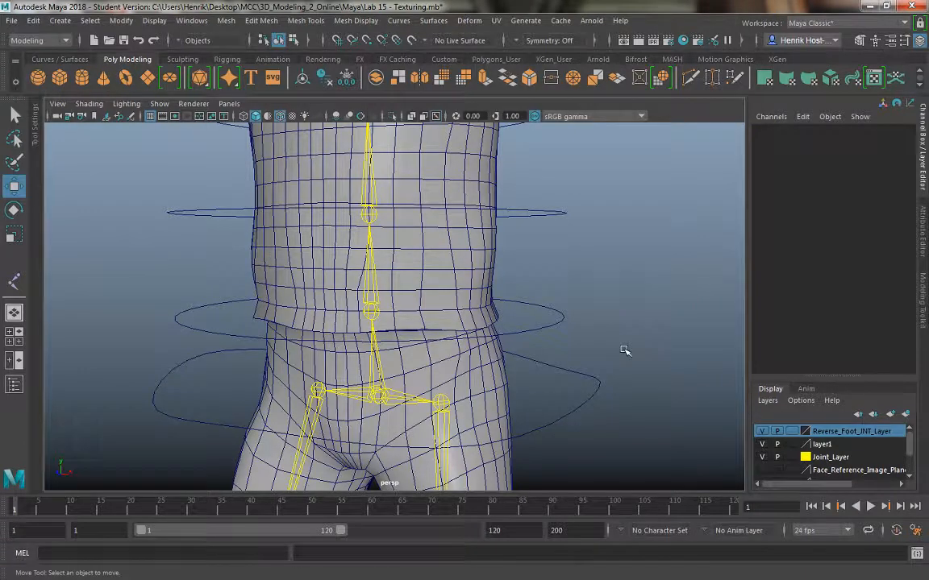
left_click(568, 402)
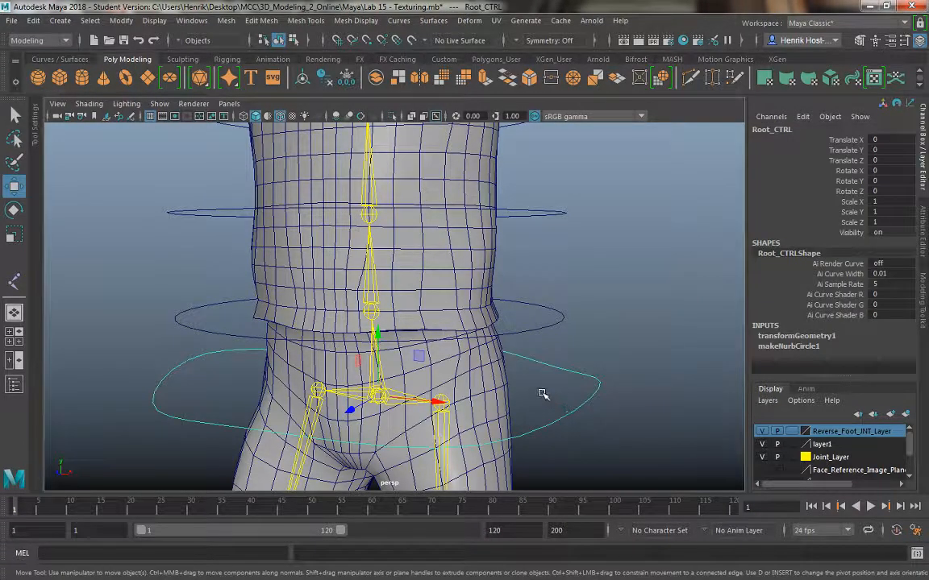
middle_click_drag(446, 376, 487, 317, "alt")
right_click_drag(487, 318, 561, 430, "alt")
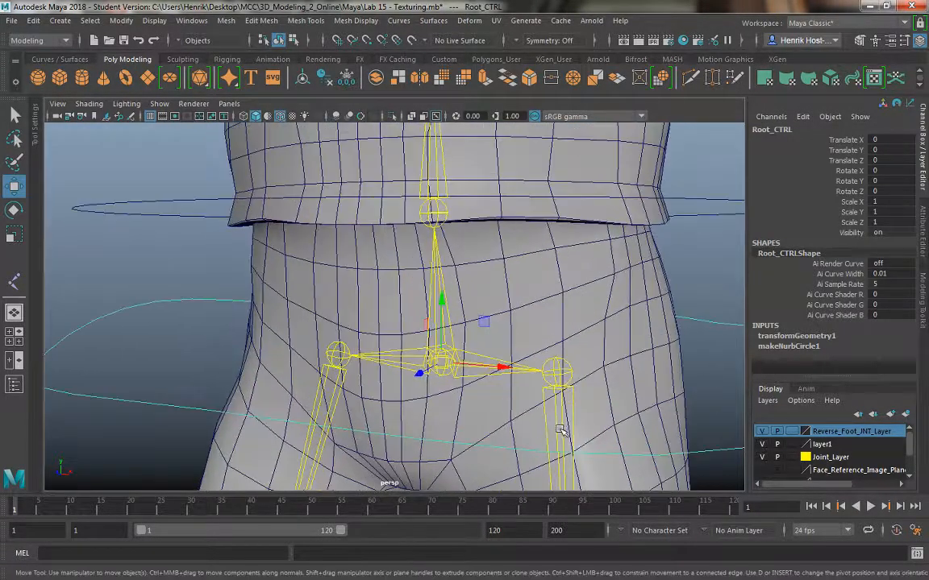
left_click(445, 373)
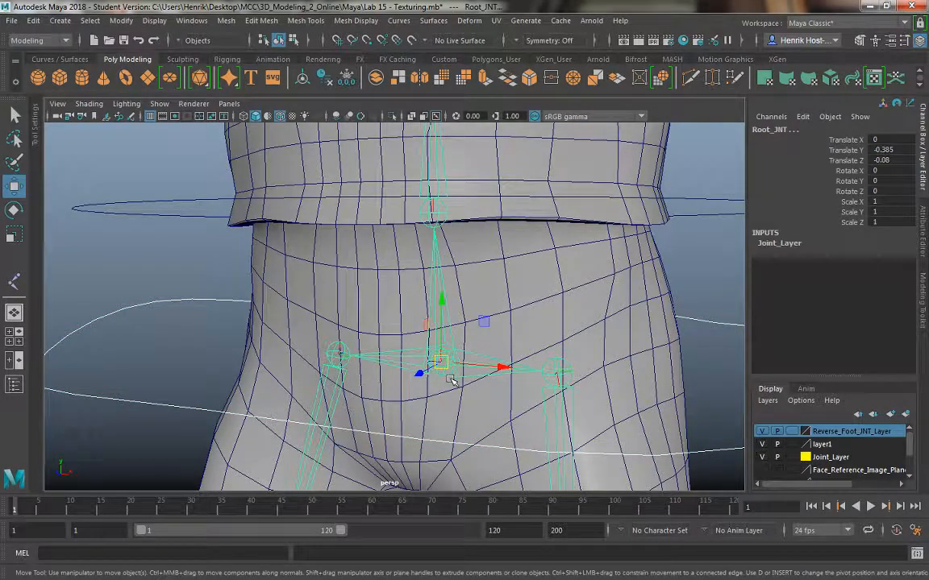
left_click(37, 41)
left_click(23, 67)
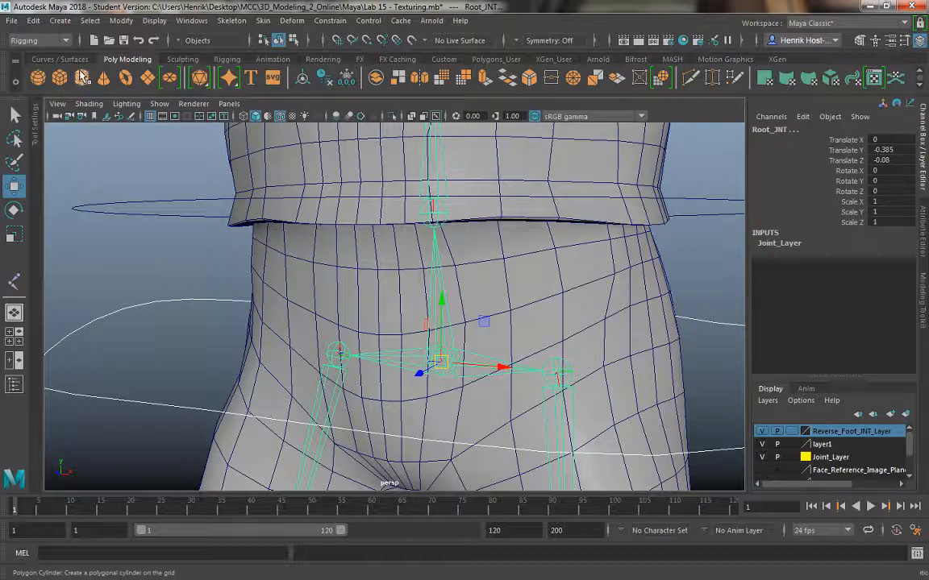
left_click(328, 22)
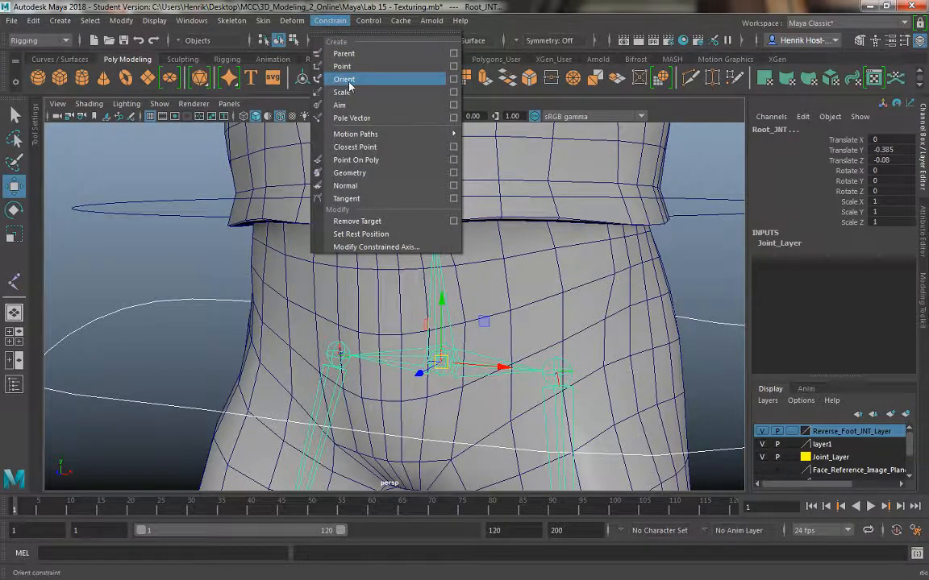
left_click(453, 80)
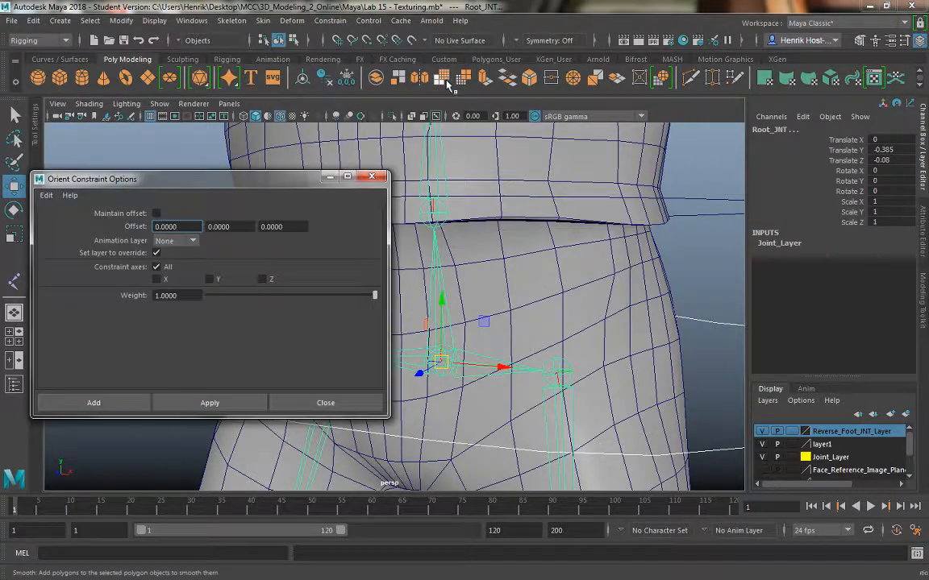
left_click(157, 213)
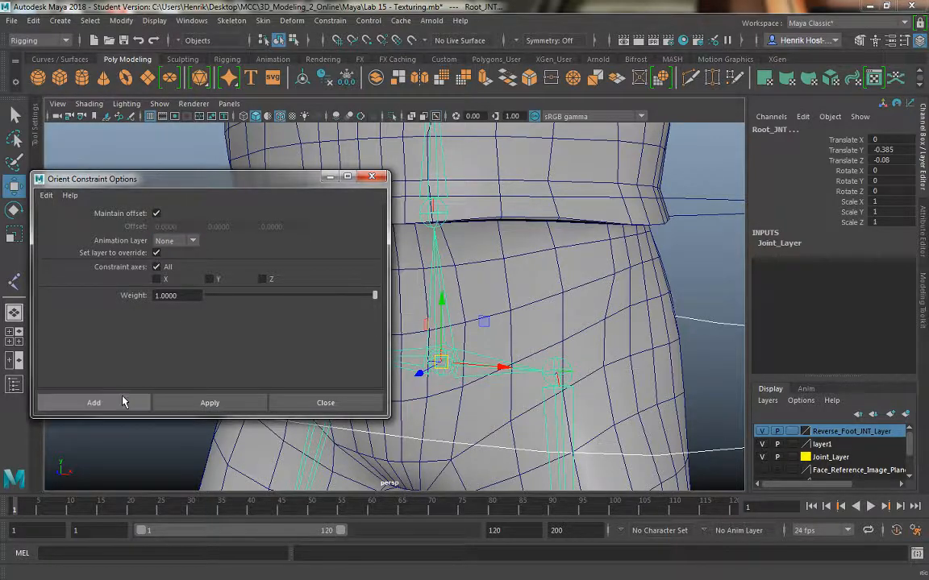
left_click(93, 402)
Rotate Root_CTRL freely to test the root joint's constraint, and undo the rotation.
left_click_drag(137, 368, 142, 406)
scroll(154, 335, "down", 2)
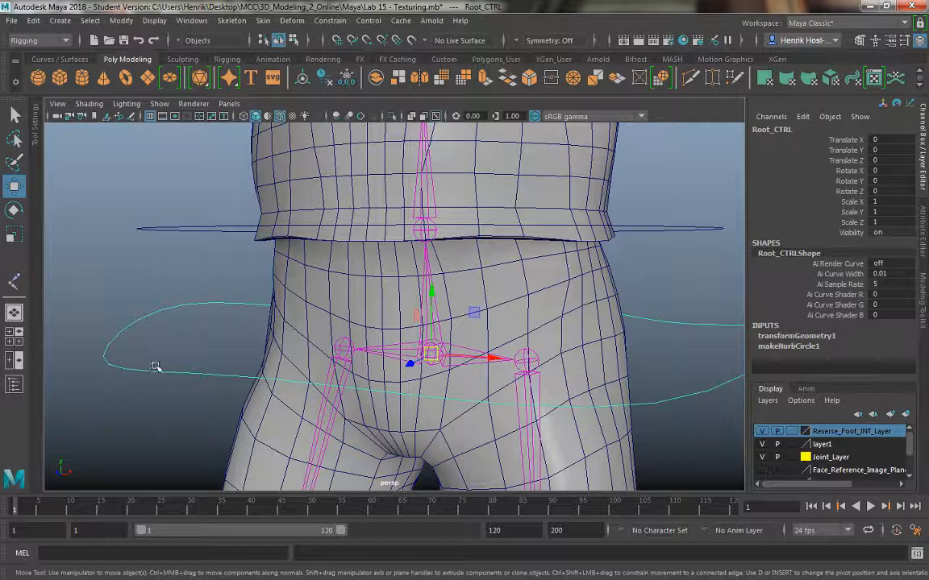
key("e")
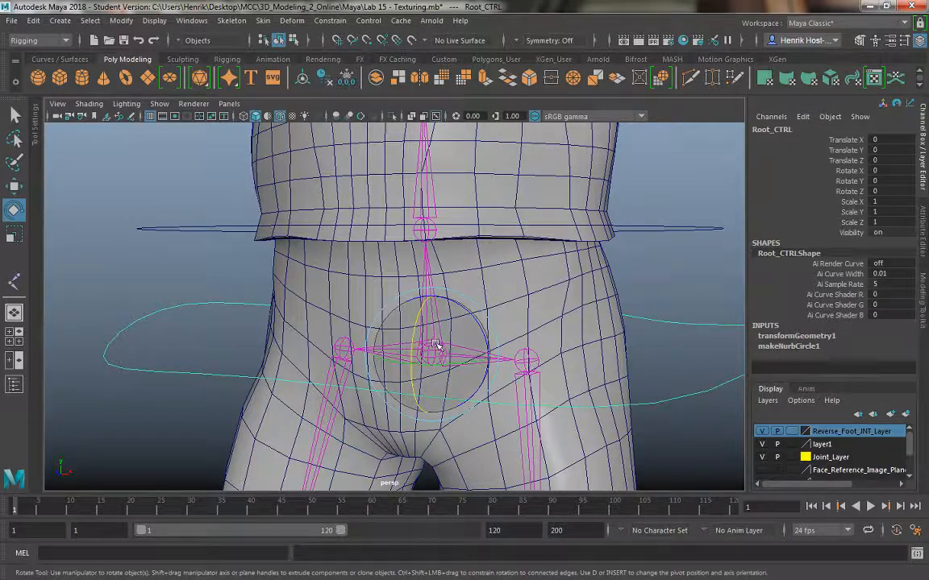
left_click_drag(440, 342, 462, 350)
key("ctrl+z")
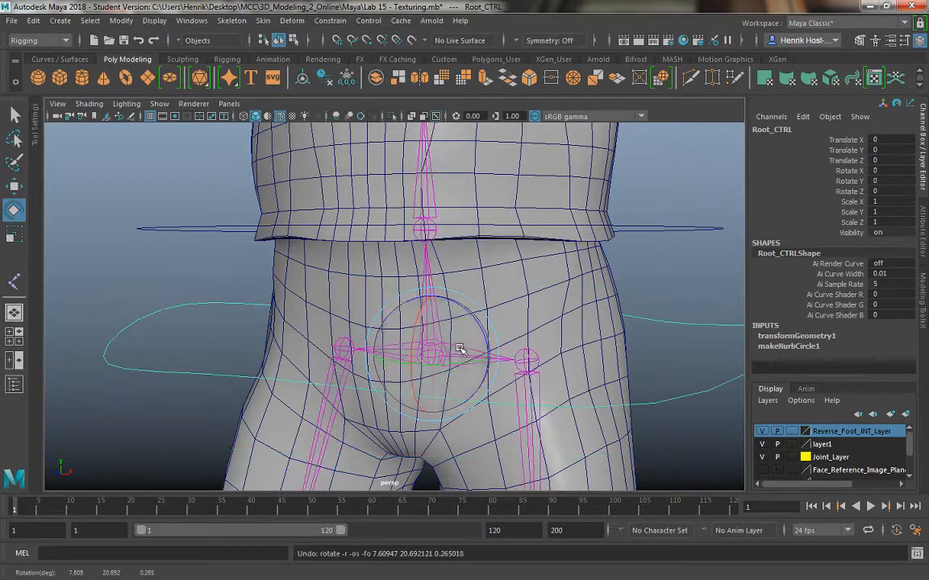
Parent Waist_CTRL under Root_CTRL so the waist control follows the root control.
scroll(494, 358, "down", 1)
scroll(439, 304, "down", 2)
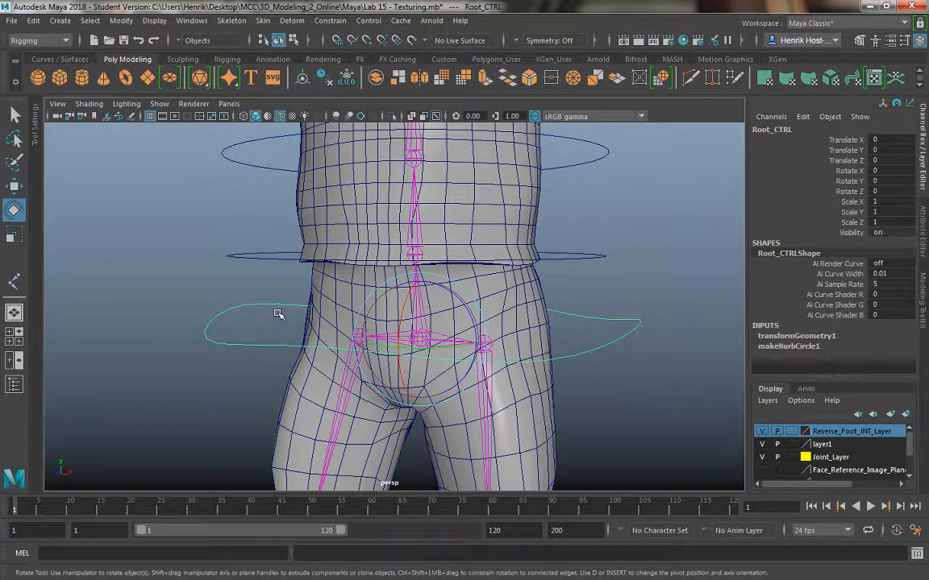
left_click_drag(278, 314, 295, 316, "alt")
left_click(231, 252)
left_click_drag(243, 272, 216, 263, "alt")
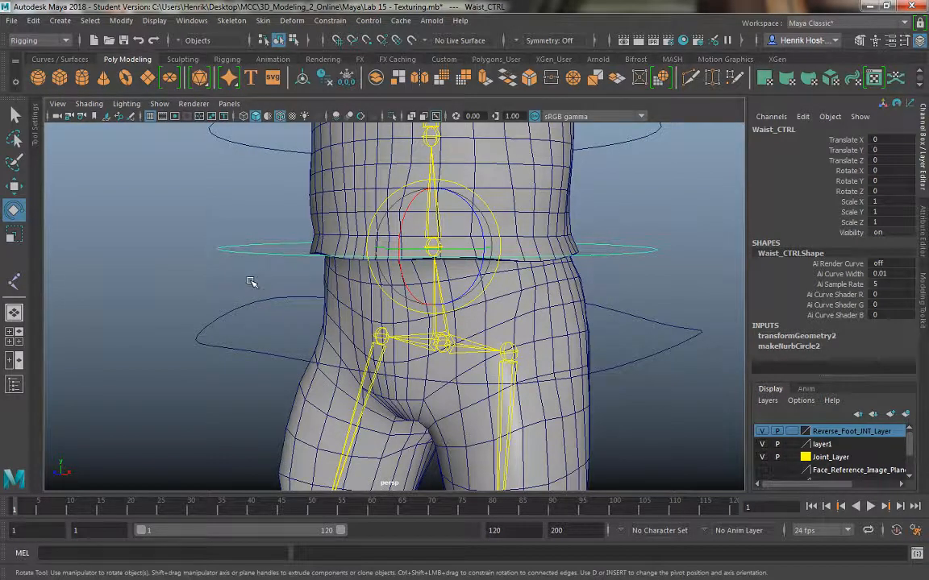
left_click_drag(250, 286, 172, 311, "alt")
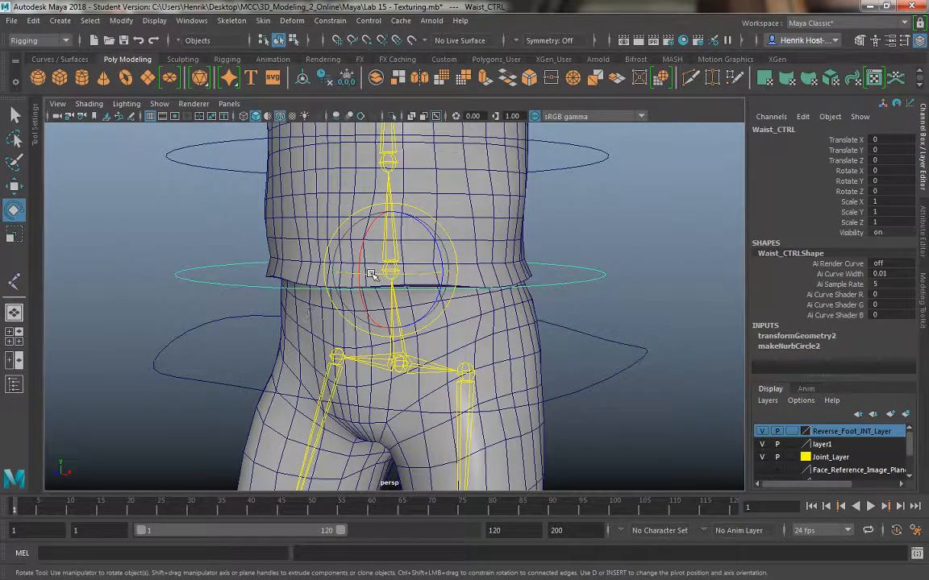
middle_click_drag(234, 290, 224, 357, "alt")
right_click_drag(224, 357, 203, 366, "alt")
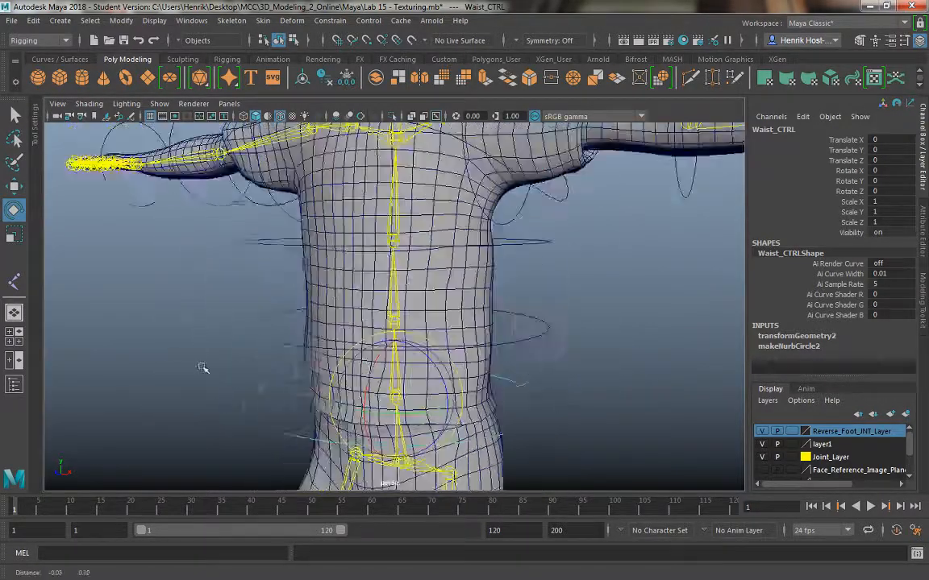
middle_click_drag(205, 258, 208, 288, "alt")
middle_click_drag(243, 335, 238, 317, "alt")
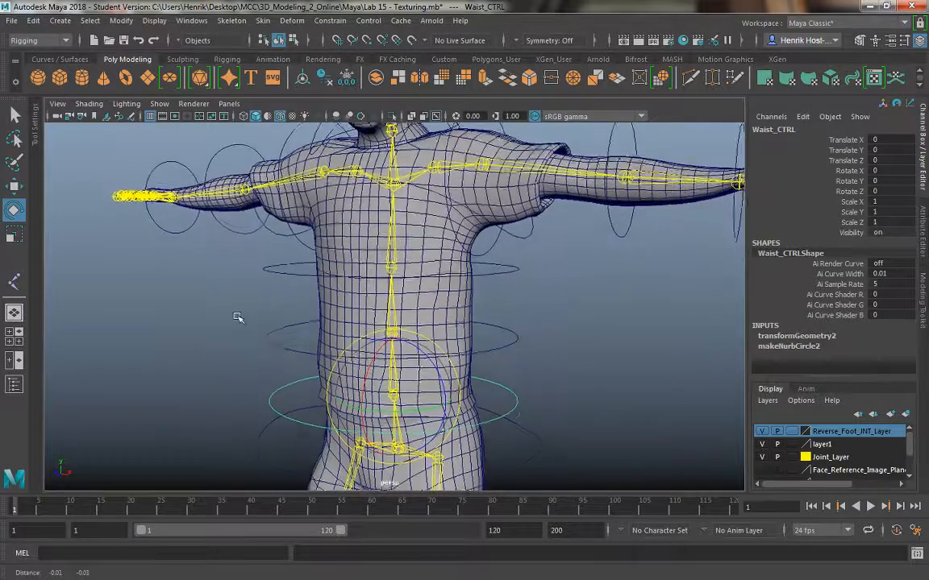
right_click_drag(238, 318, 224, 261, "alt")
middle_click_drag(224, 262, 249, 201, "alt")
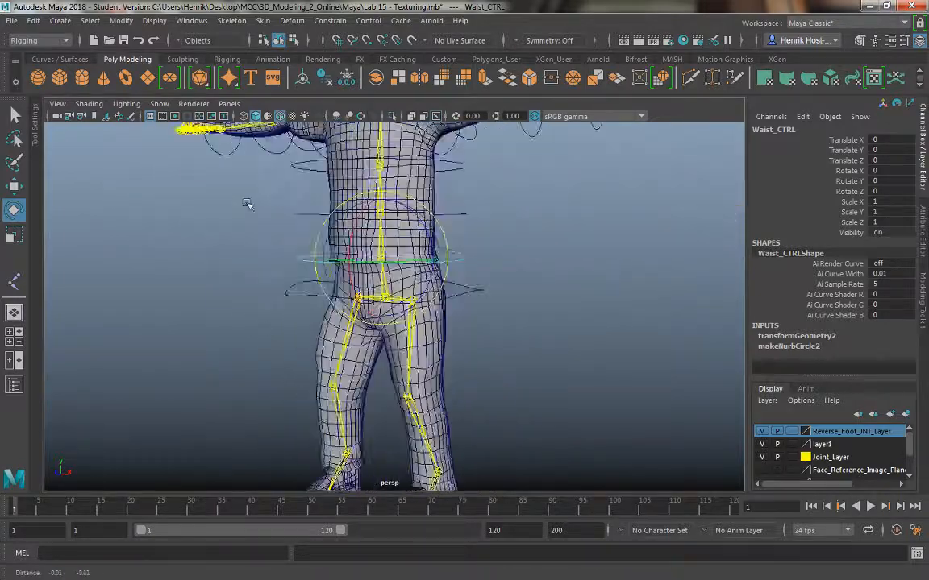
right_click_drag(249, 201, 238, 257, "alt")
mouse_move(220, 286)
left_mouse_down("alt")
mouse_move(222, 264)
mouse_move(222, 283)
left_mouse_up("alt")
left_click(206, 262)
key("ctrl+z")
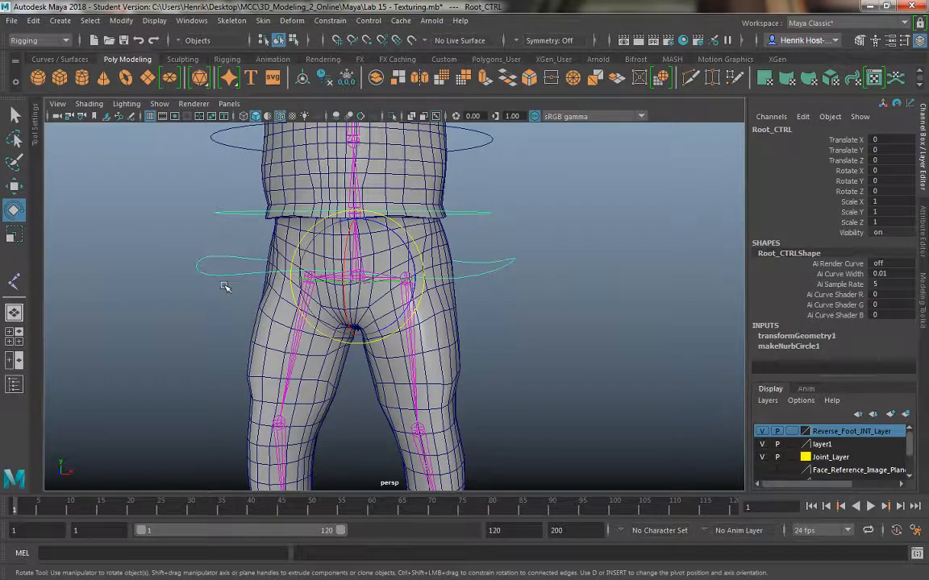
Orient-constrain the waist joint to Waist_CTRL.
left_click(224, 216)
right_click_drag(222, 201, 133, 175, "alt")
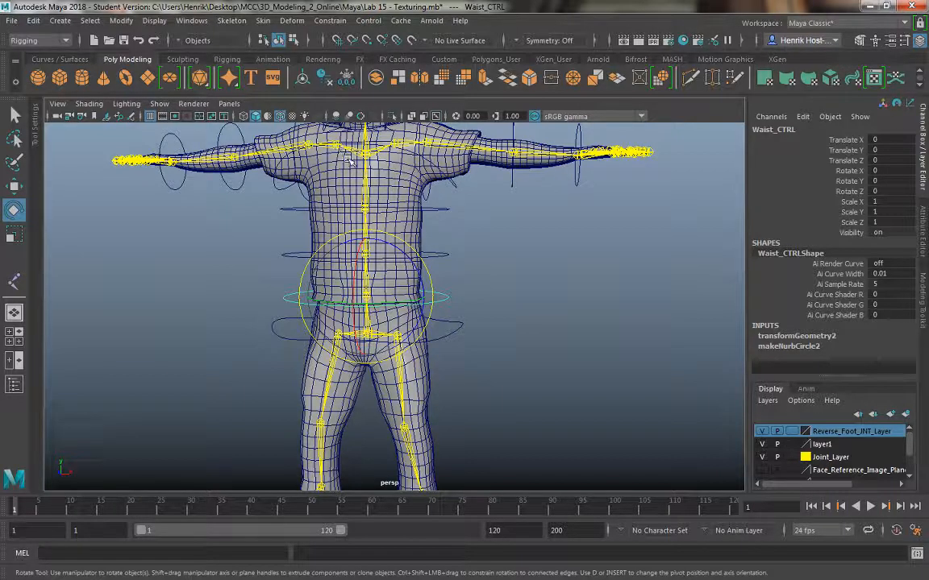
middle_click_drag(603, 249, 607, 356, "alt")
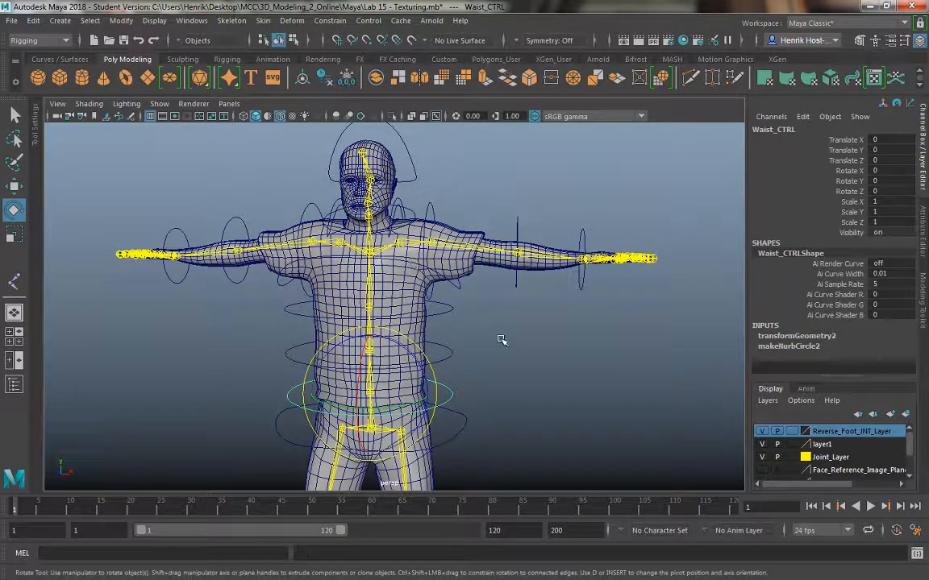
middle_click_drag(501, 340, 482, 245, "alt")
right_click_drag(481, 244, 506, 279, "alt")
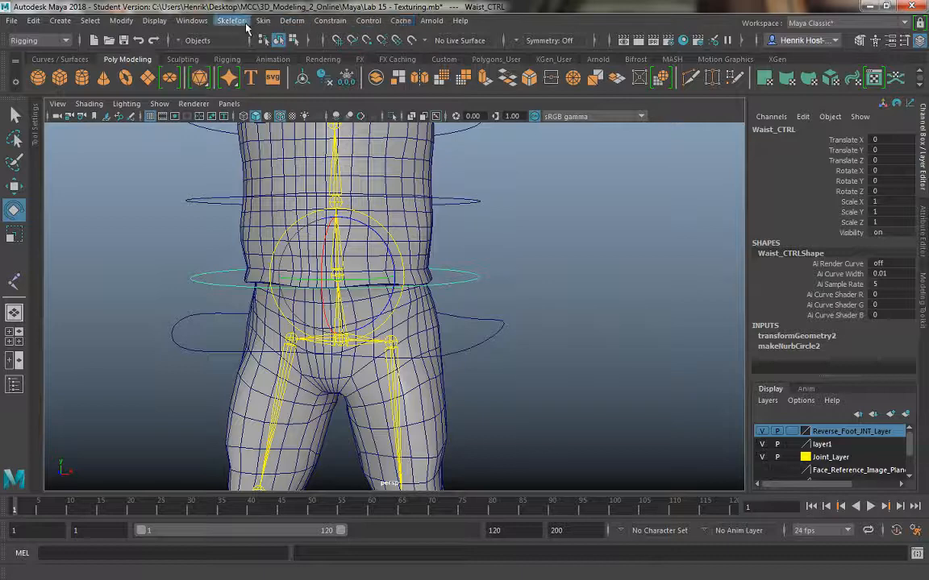
left_click(291, 21)
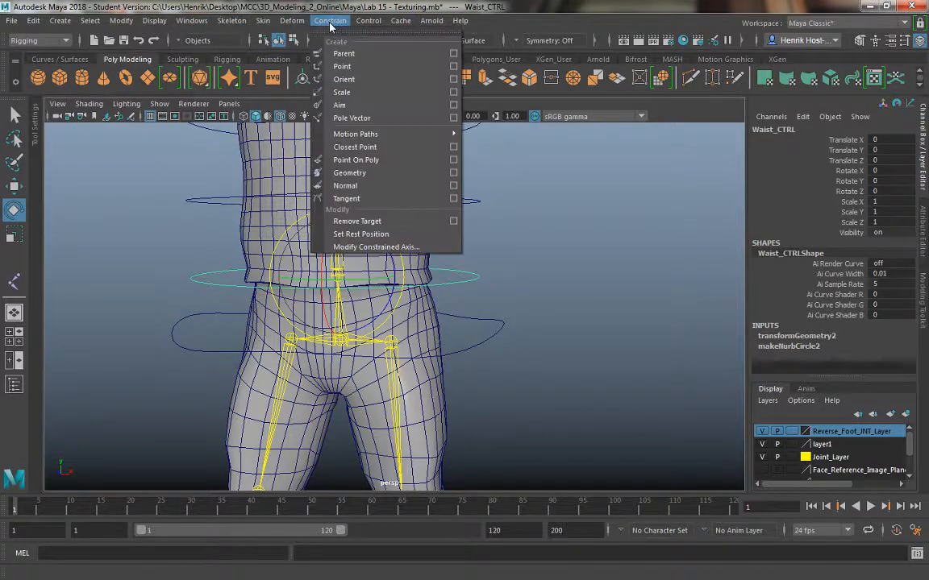
left_click(399, 77)
left_click(475, 272)
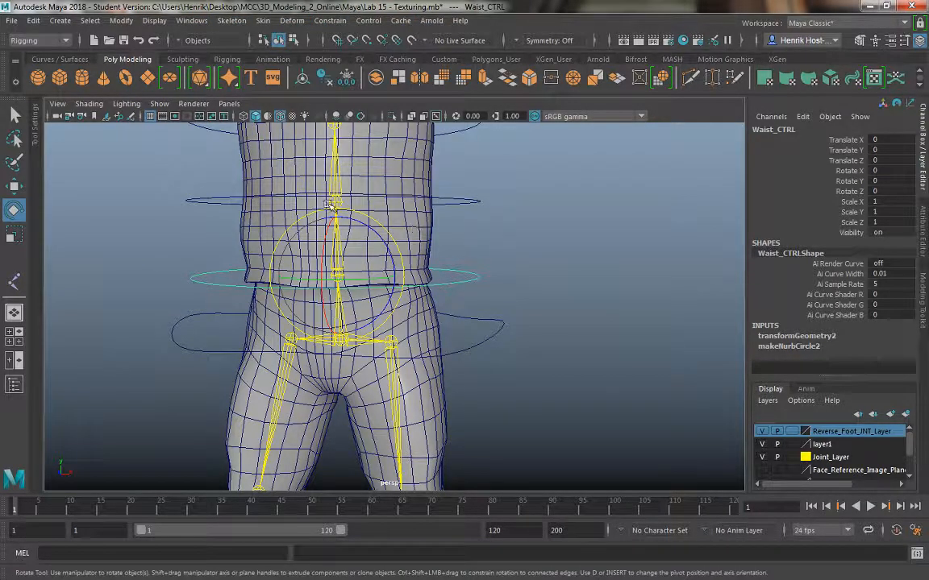
right_click_drag(274, 175, 373, 256, "alt")
key("w")
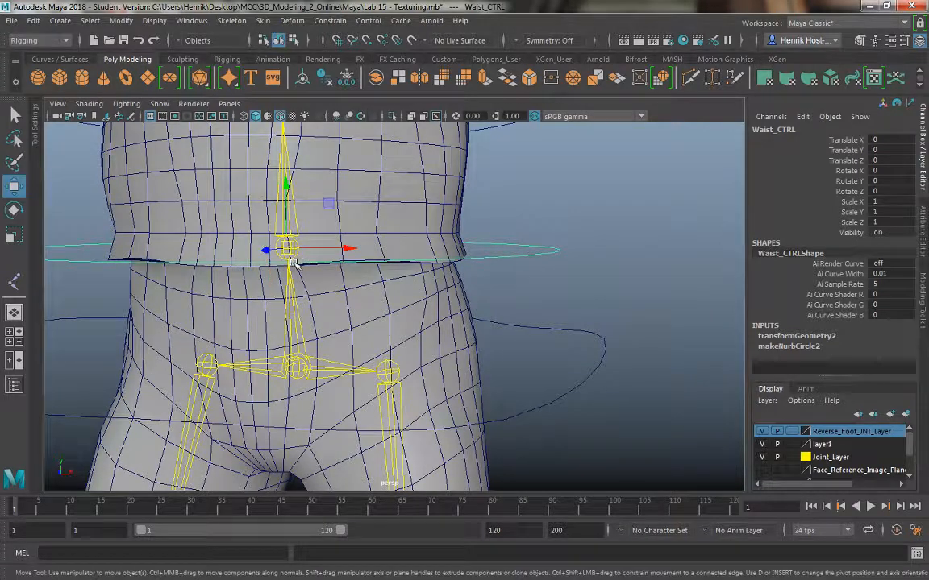
left_click(295, 257)
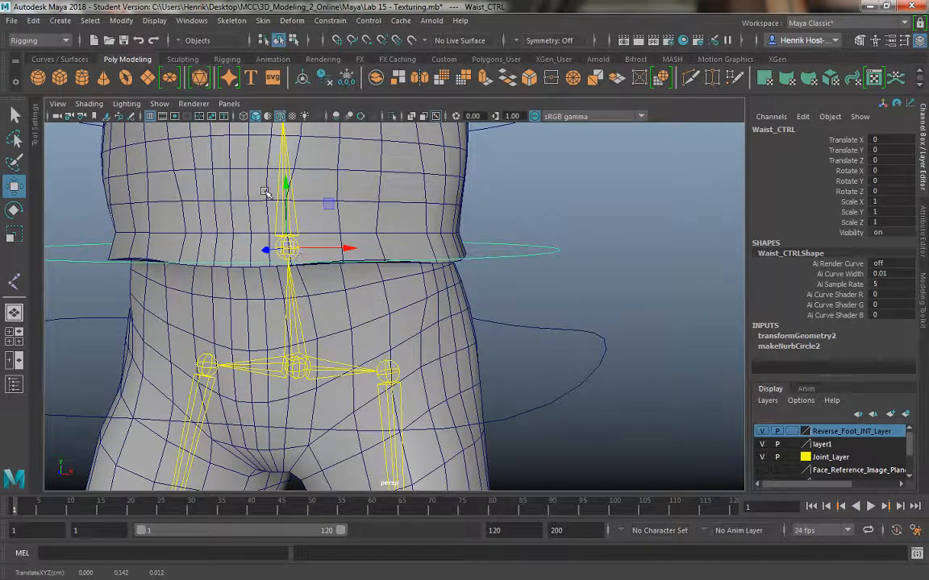
right_click_drag(265, 192, 373, 282, "alt")
middle_click_drag(373, 282, 422, 304, "alt")
left_click(303, 260)
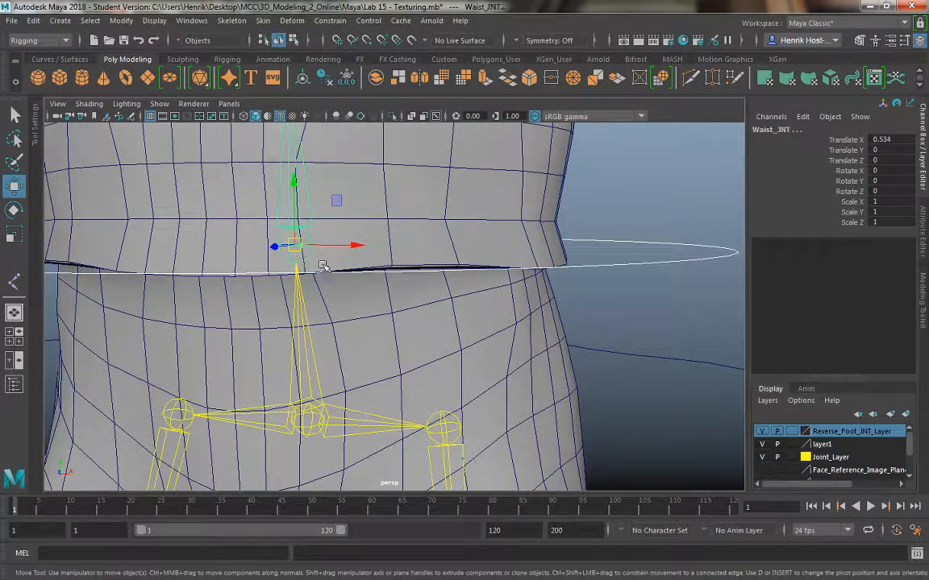
left_click(337, 24)
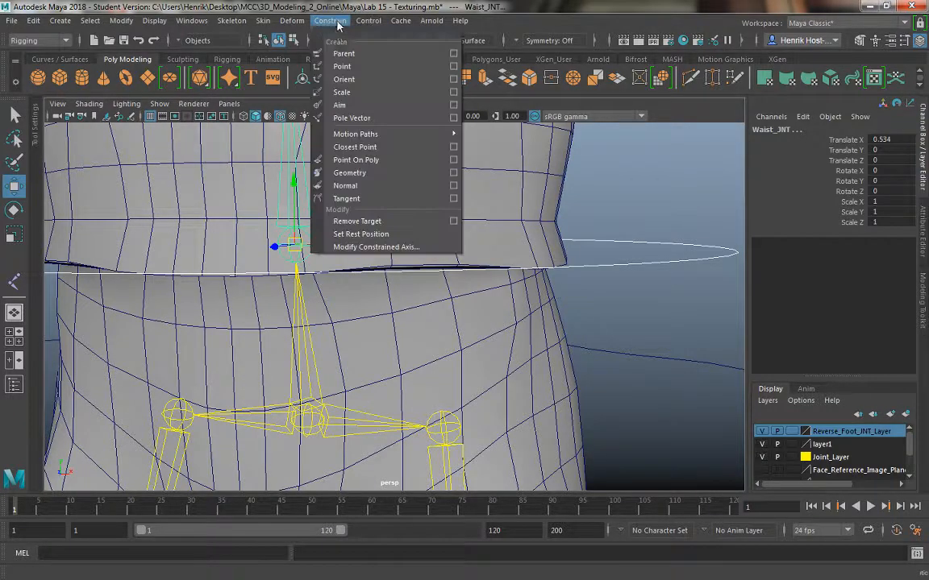
left_click(351, 80)
Rotate Waist_CTRL to test the waist joint's constraint, and undo the rotation.
right_click_drag(520, 286, 449, 180, "alt")
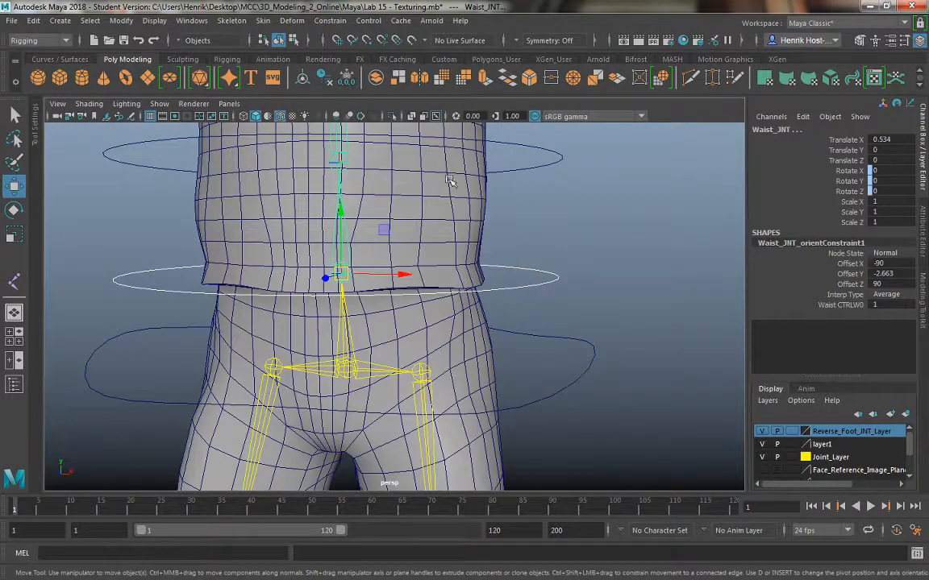
left_click(538, 269)
left_click_drag(537, 269, 499, 260, "alt")
key("e")
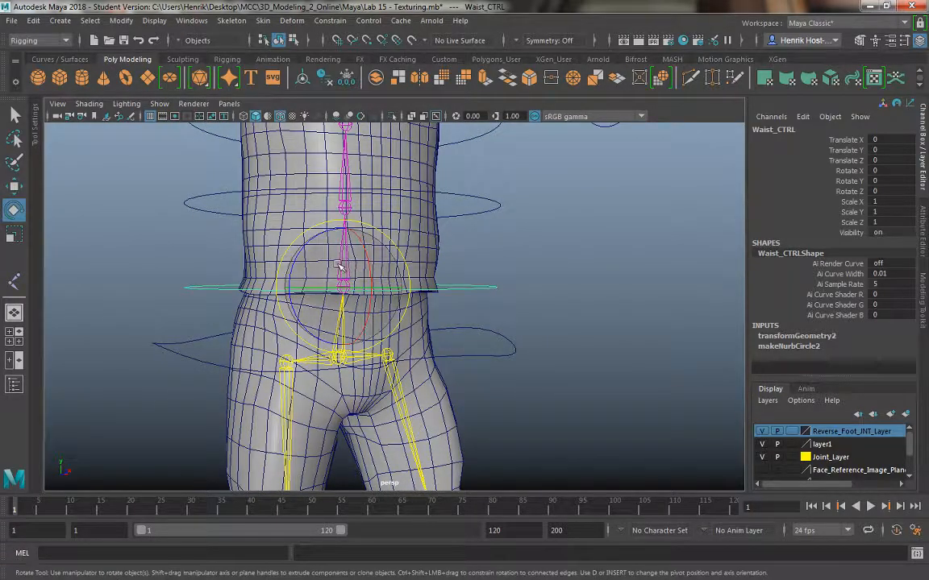
left_click_drag(346, 266, 330, 264)
key("ctrl+z")
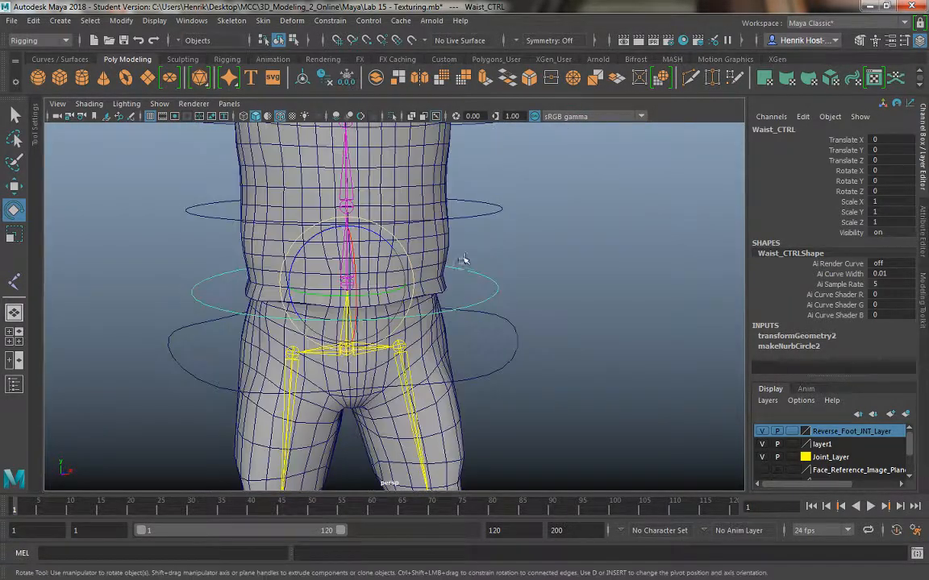
Parent Spine_1_CTRL under Waist_CTRL and reselect Spine_1_CTRL.
left_click(477, 207)
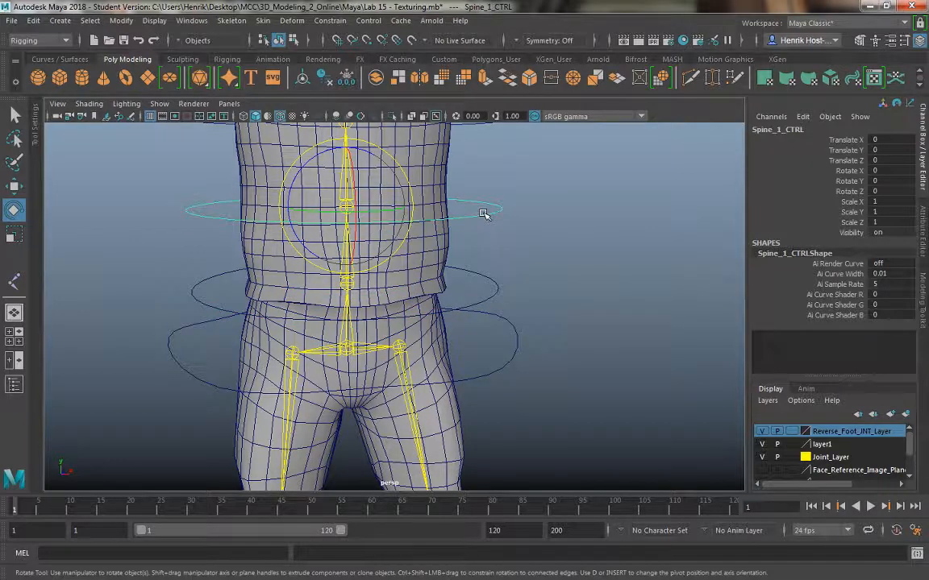
left_click(493, 279)
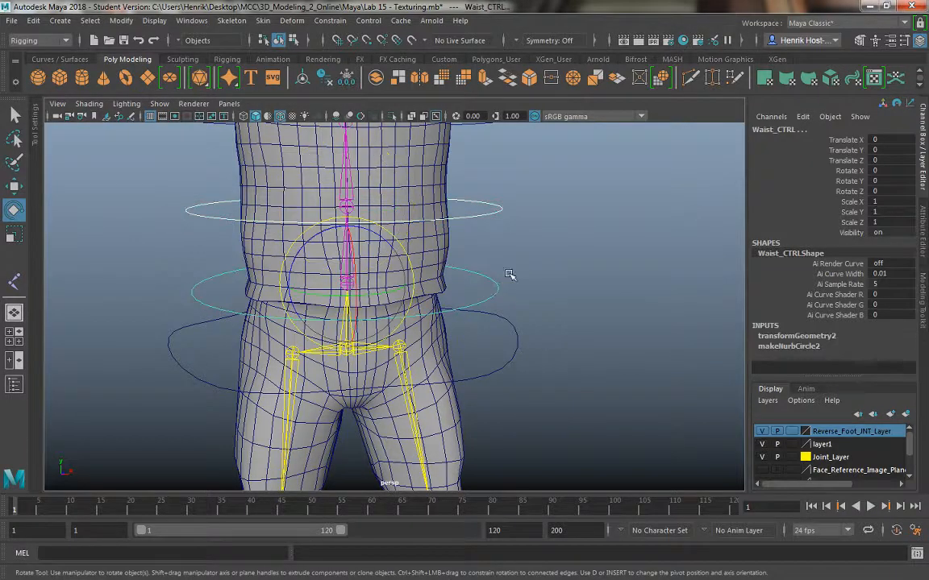
left_click(490, 217)
Orient-constrain the Spine_1_JNT joint to Spine_1_CTRL.
middle_click_drag(292, 179, 315, 234, "alt")
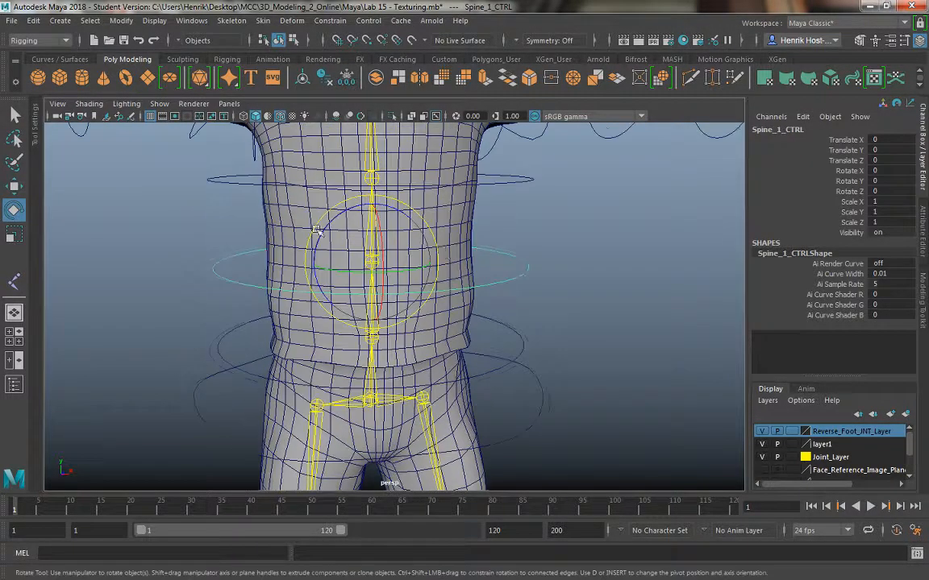
right_click_drag(315, 235, 412, 265, "alt")
key("w")
scroll(380, 240, "up", 3)
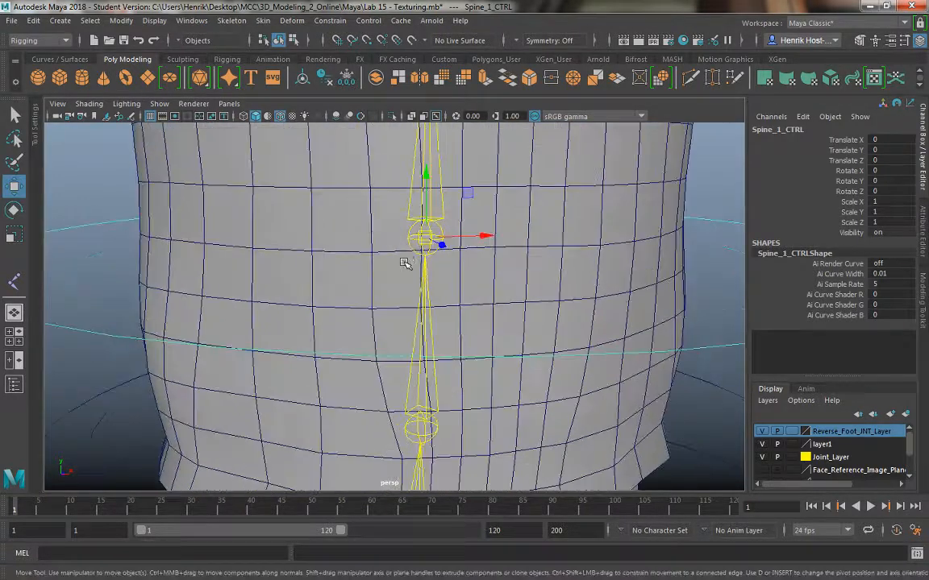
left_click(412, 251, "shift")
left_click(329, 20)
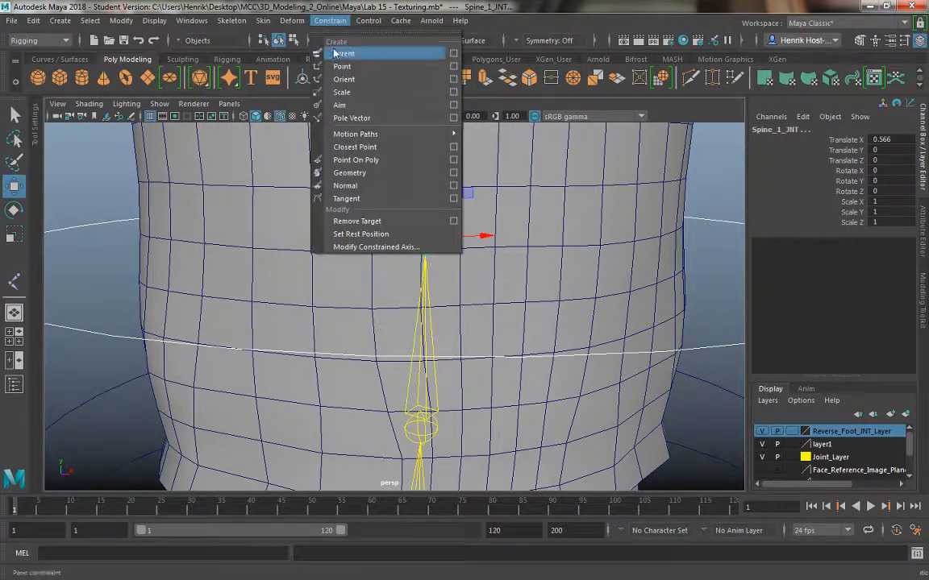
left_click(344, 79)
scroll(592, 295, "down", 3)
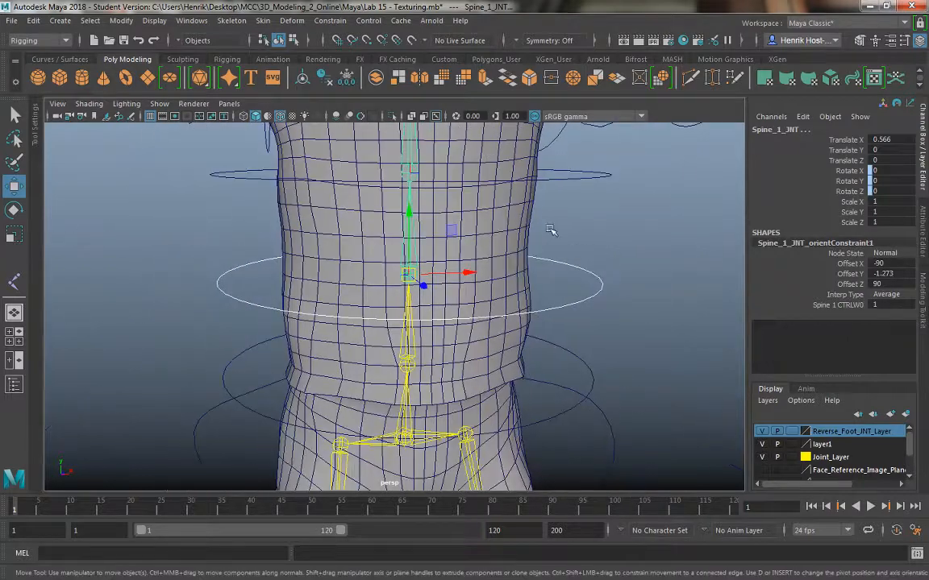
Parent Spine_2_CTRL under Spine_1_CTRL so the upper spine control follows the lower one.
left_click_drag(579, 279, 579, 282)
middle_click_drag(582, 237, 582, 288, "alt")
left_click_drag(572, 203, 612, 270)
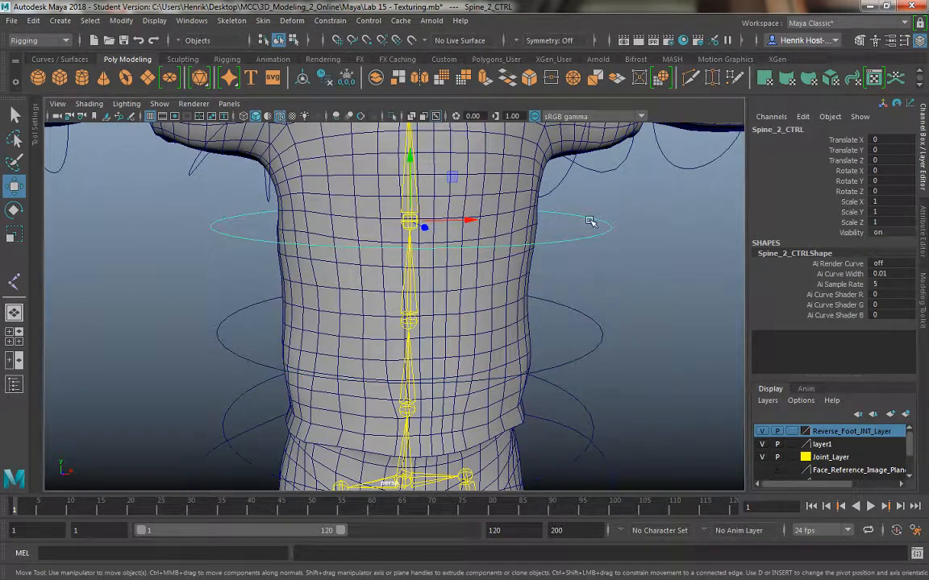
left_click_drag(591, 219, 577, 301)
left_click(575, 313, "shift")
key("p")
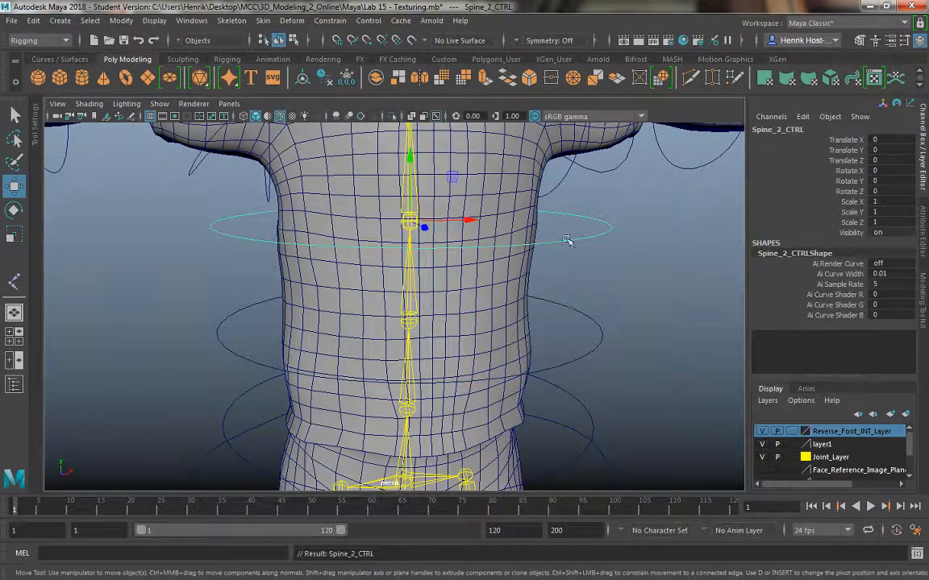
Orient-constrain the Spine_2_JNT joint to Spine_2_CTRL.
scroll(547, 276, "up", 2)
scroll(551, 249, "up", 3)
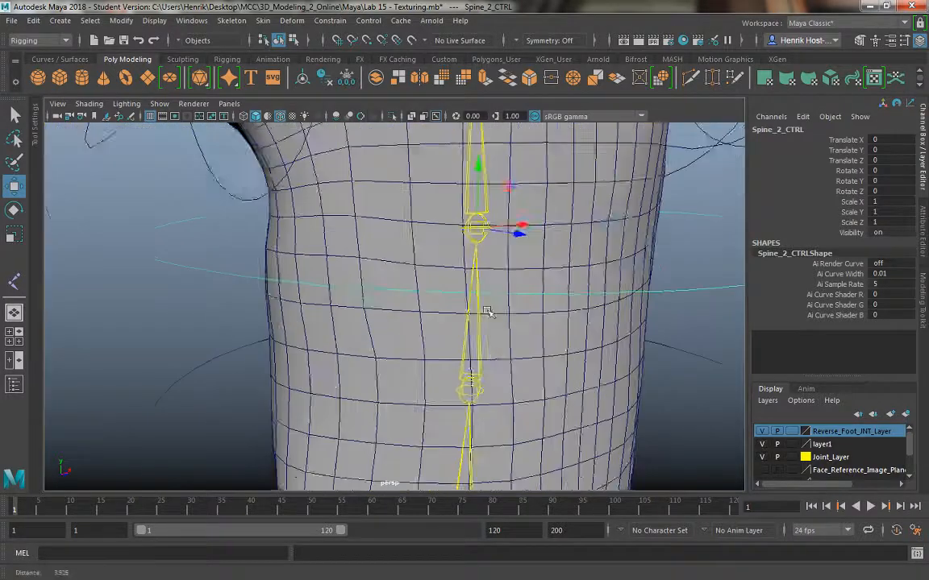
left_click(482, 242)
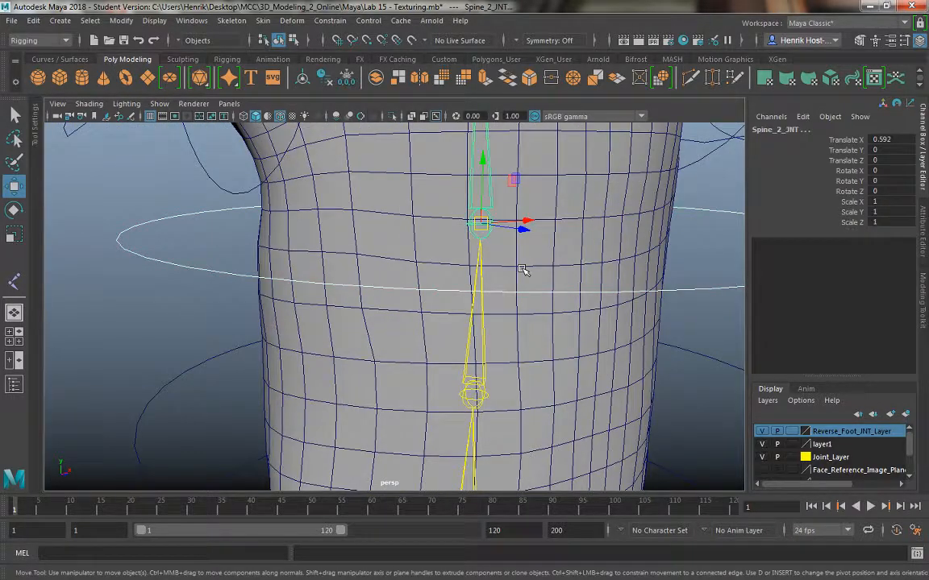
left_click(330, 20)
left_click(343, 79)
scroll(450, 168, "down", 3)
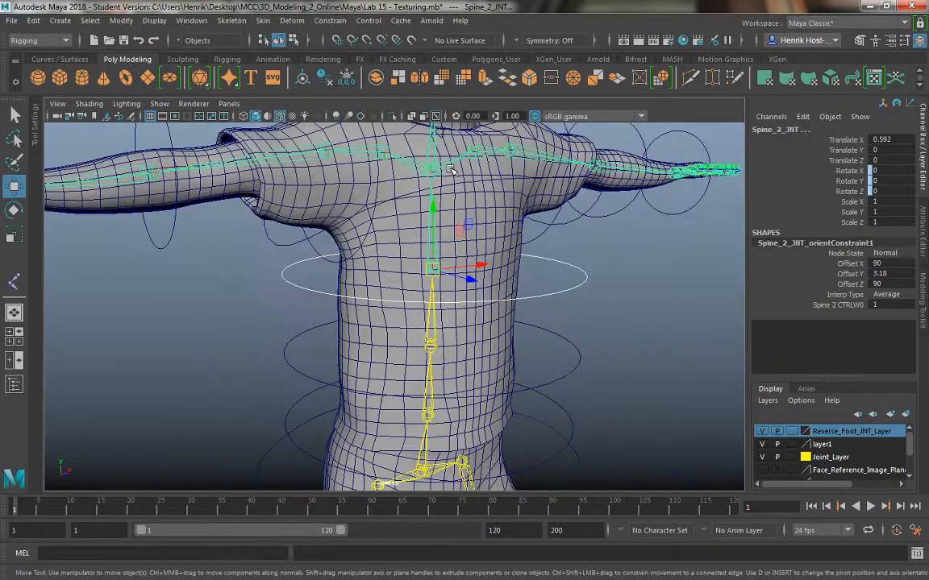
Parent Chest_CTRL under Spine_2_CTRL so the chest control follows the spine.
left_click_drag(557, 275, 582, 263, "alt")
middle_click_drag(582, 264, 603, 362, "alt")
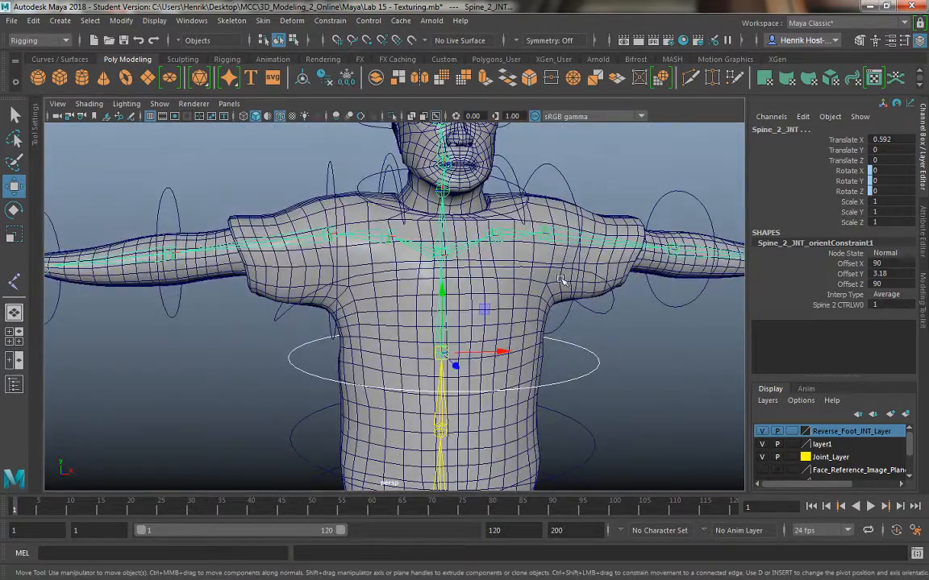
left_click_drag(604, 283, 621, 304, "alt")
left_click(603, 316)
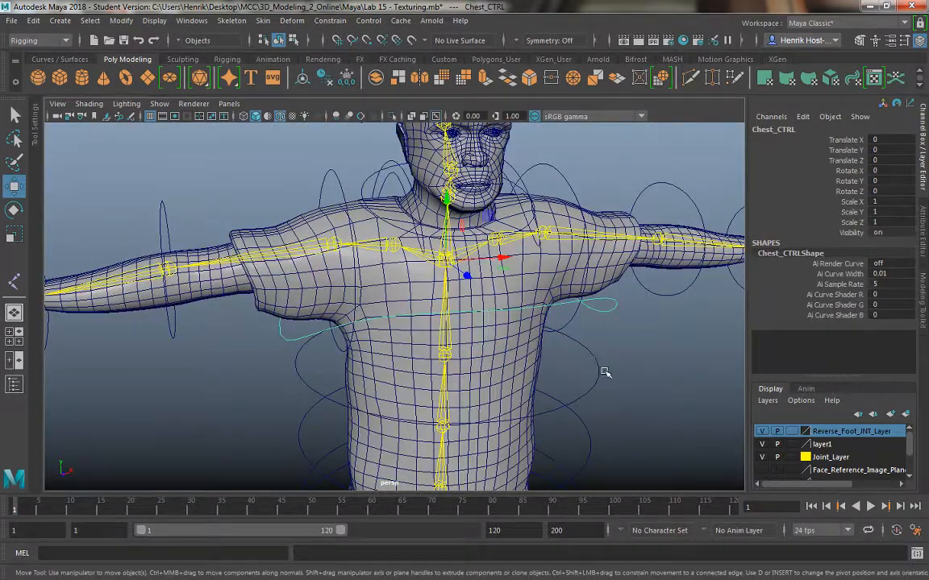
left_click(598, 358)
key("p")
Orient-constrain the Chest_JNT joint to Chest_CTRL.
left_click(596, 308)
right_click_drag(479, 290, 491, 257, "alt")
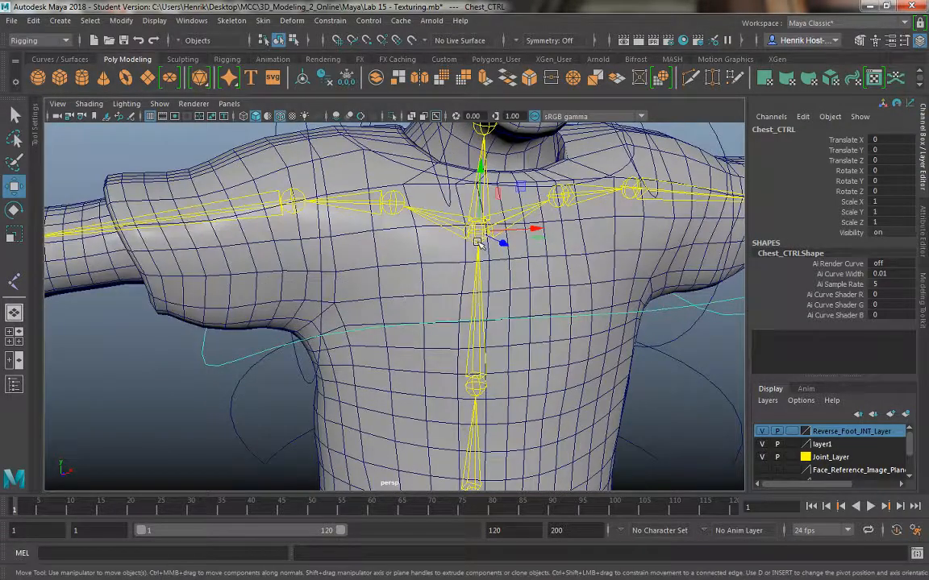
right_click_drag(423, 209, 456, 272, "alt")
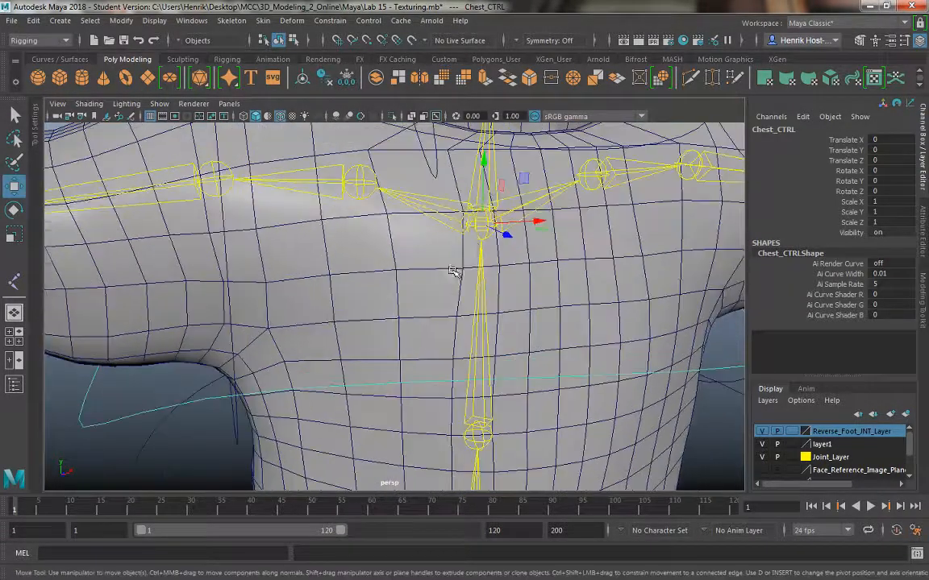
left_click(481, 239)
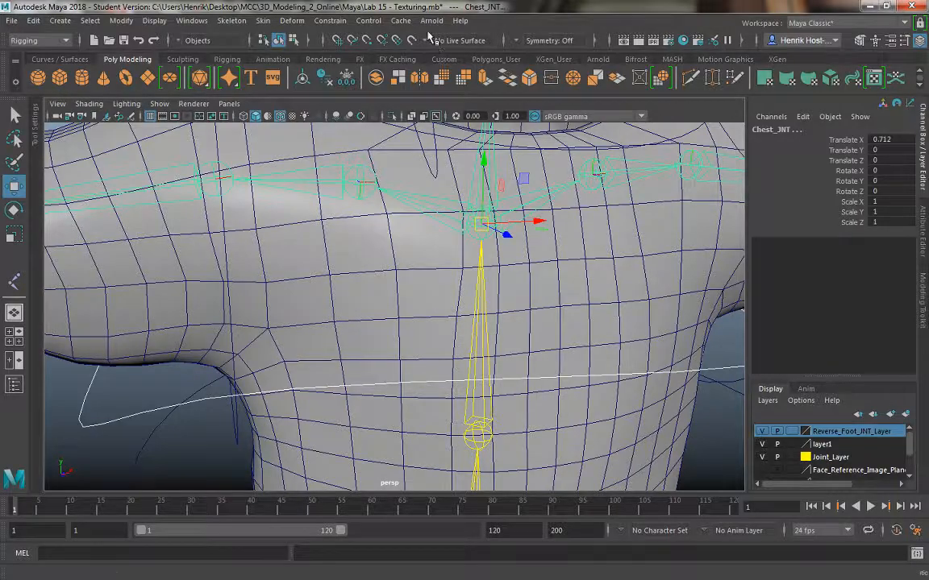
left_click(330, 20)
left_click(343, 80)
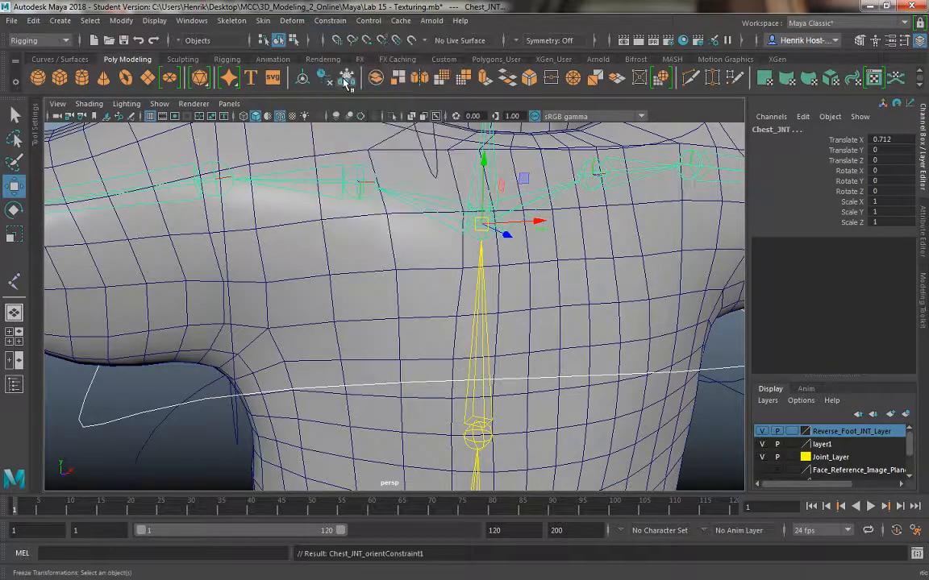
scroll(544, 298, "down", 6)
scroll(544, 310, "down", 4)
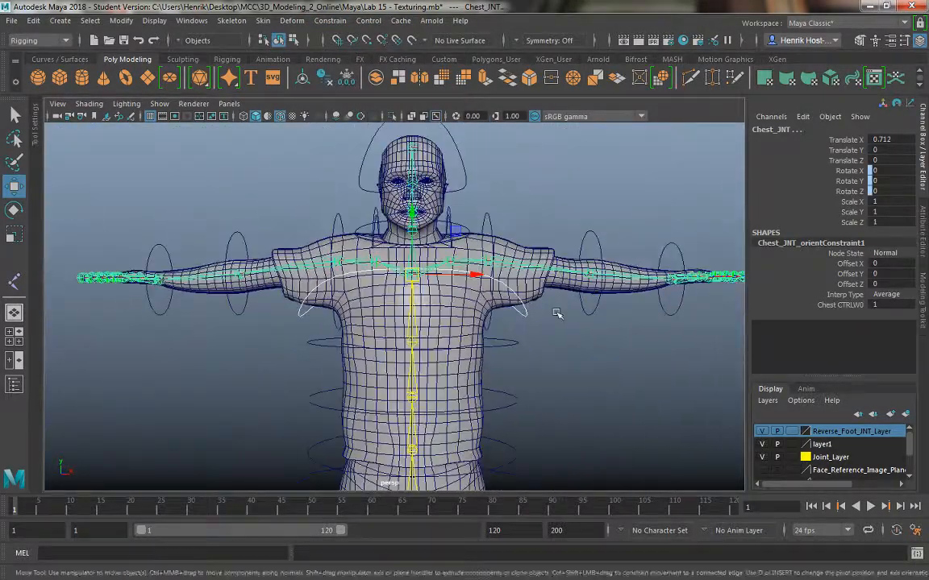
Rotate Spine_1_CTRL to test the joints and controls above it, undo the rotation, and clear the selection.
left_click(517, 327)
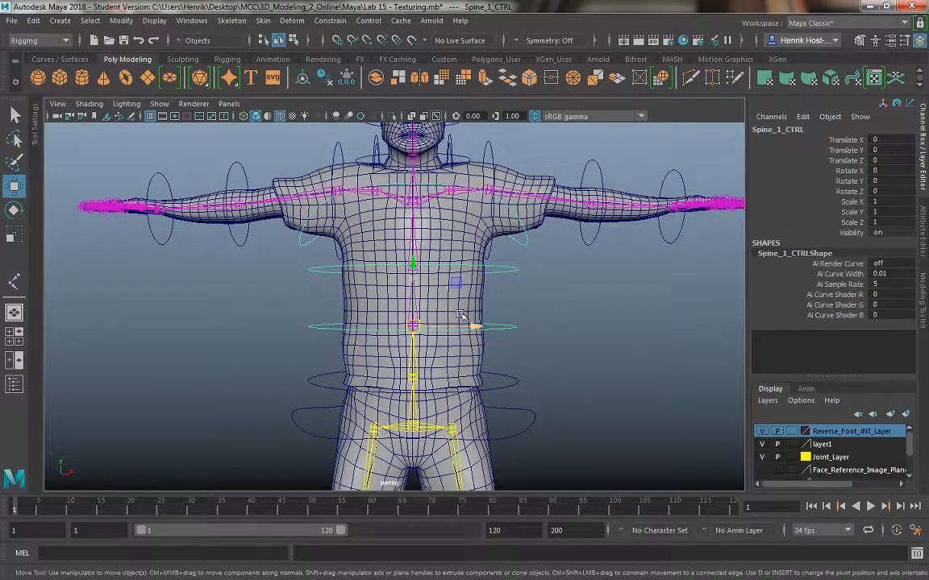
key("e")
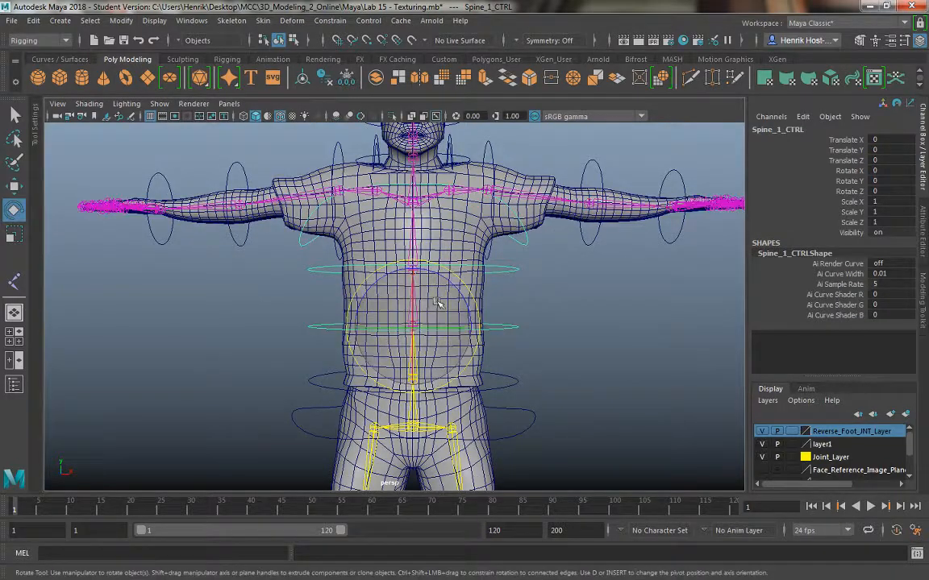
left_click_drag(442, 291, 415, 305)
key("ctrl+z")
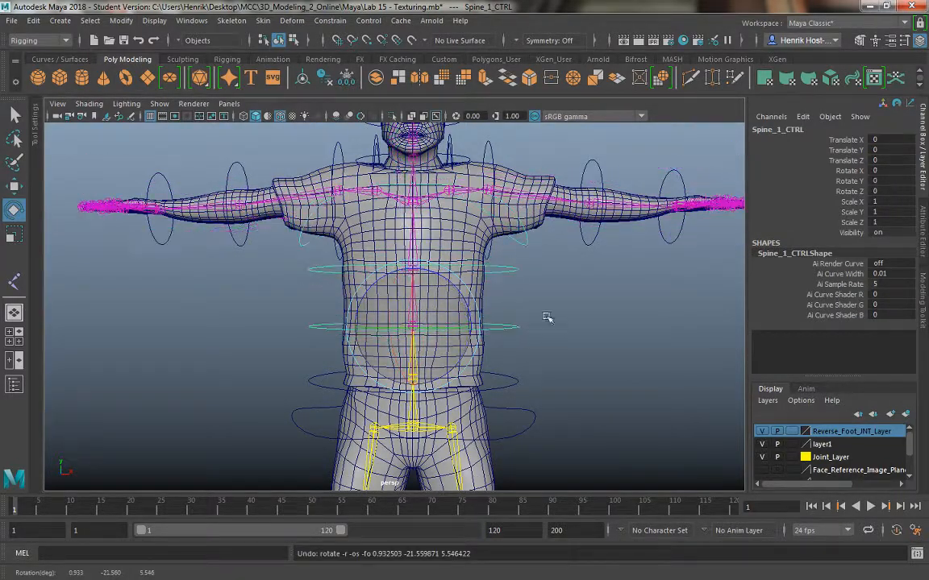
left_click_drag(568, 312, 496, 296, "alt")
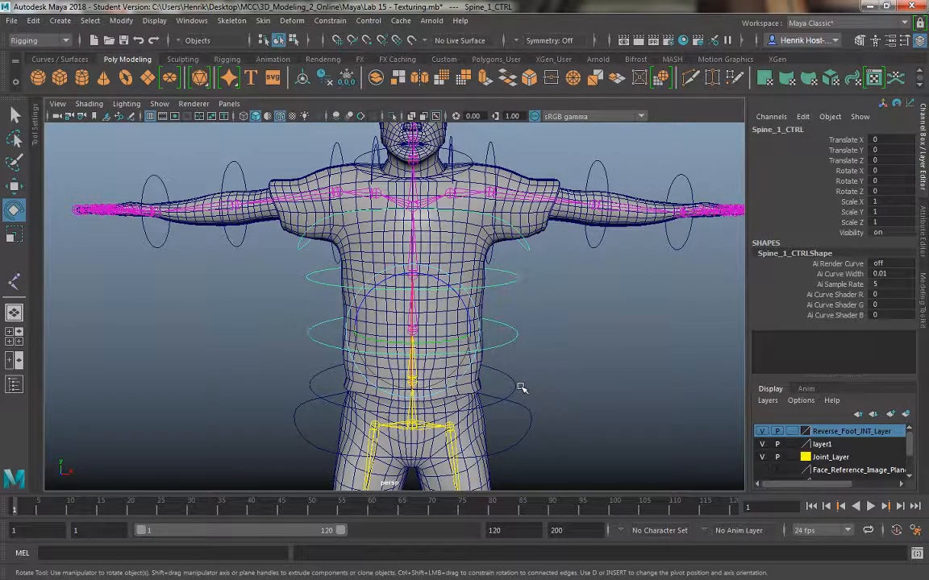
left_click(527, 416)
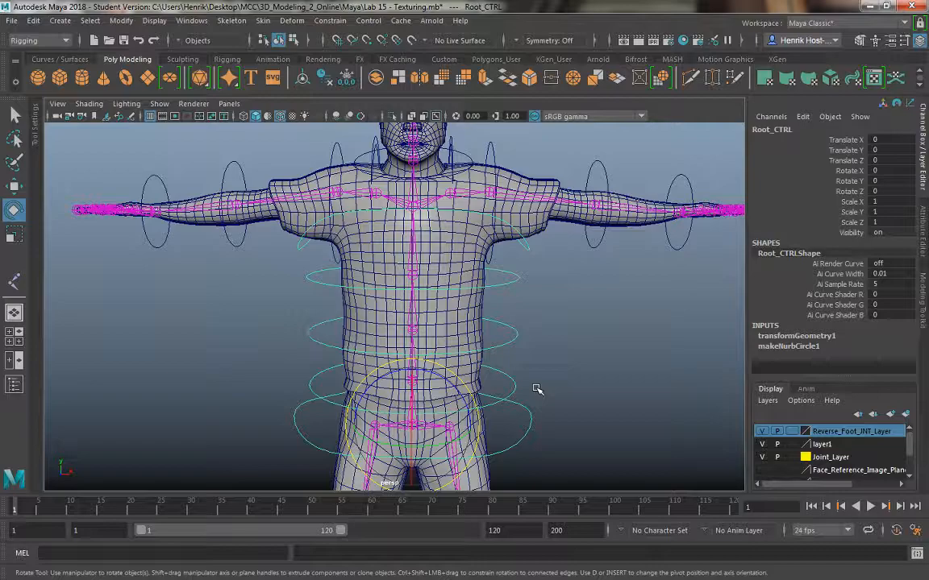
left_click(575, 307)
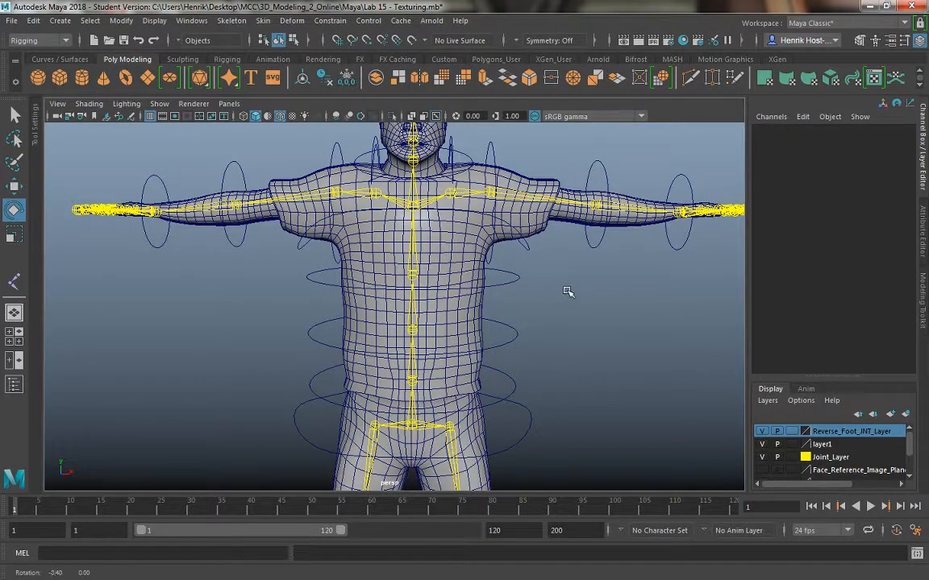
Parent L_Shoulder_CTRL under Chest_CTRL and reselect L_Shoulder_CTRL.
left_click_drag(567, 288, 411, 226, "alt")
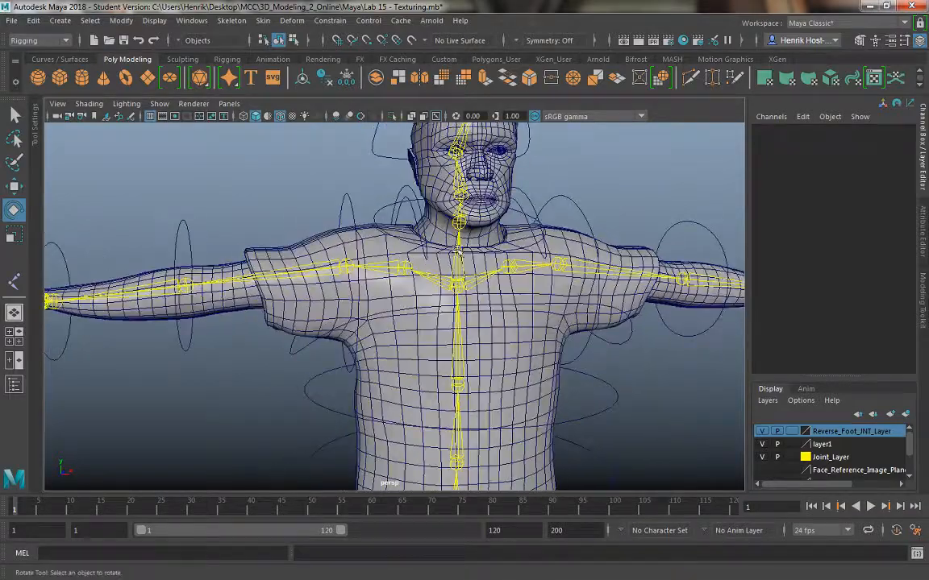
left_click(587, 212)
left_click_drag(587, 212, 570, 186, "alt")
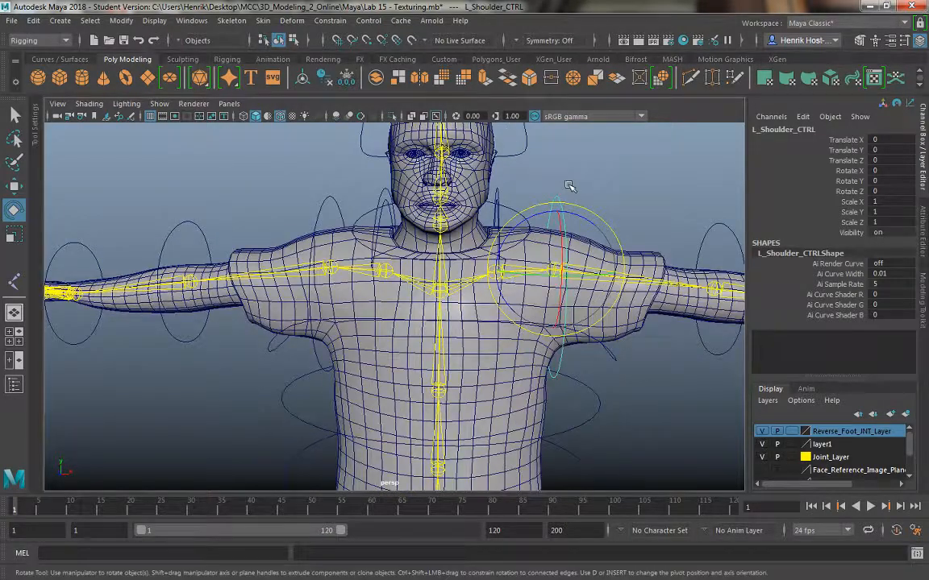
left_click(613, 361)
left_click(563, 343)
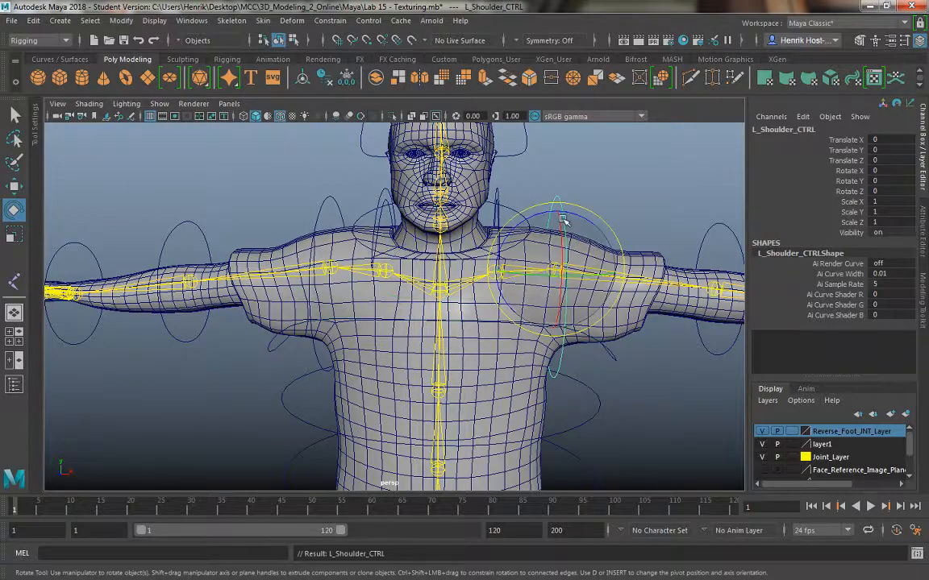
Examine the left shoulder and clavicle joints and their control curves from several angles.
left_click_drag(550, 184, 557, 190, "alt")
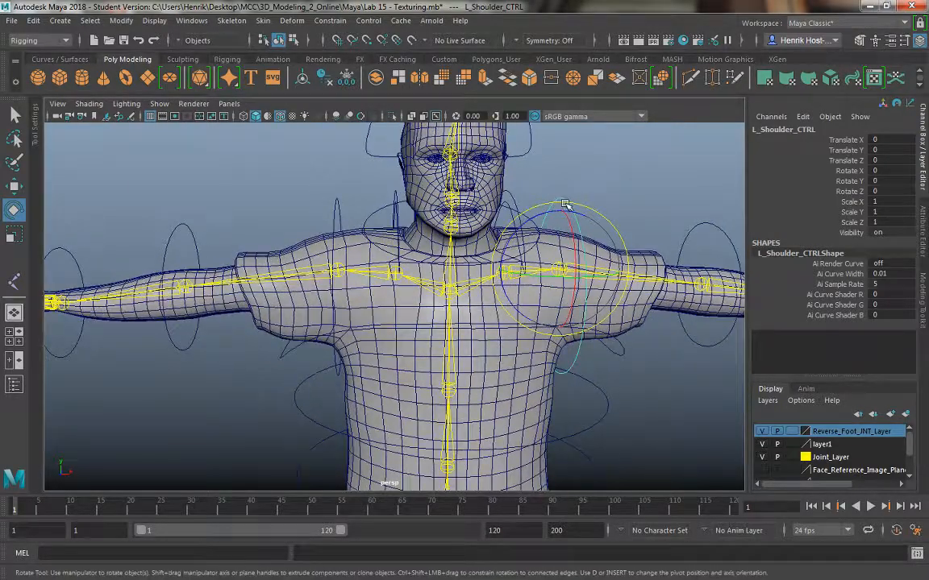
middle_click_drag(565, 204, 477, 198, "alt")
key("w")
right_click_drag(453, 179, 452, 283, "alt")
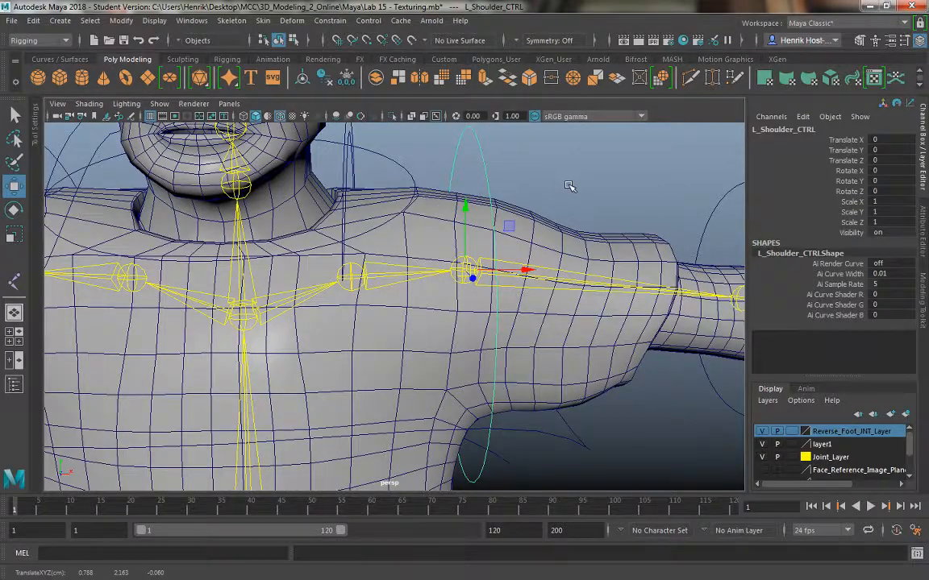
left_click_drag(569, 186, 564, 262, "alt")
left_click_drag(573, 249, 374, 259, "alt")
scroll(412, 304, "down", 5)
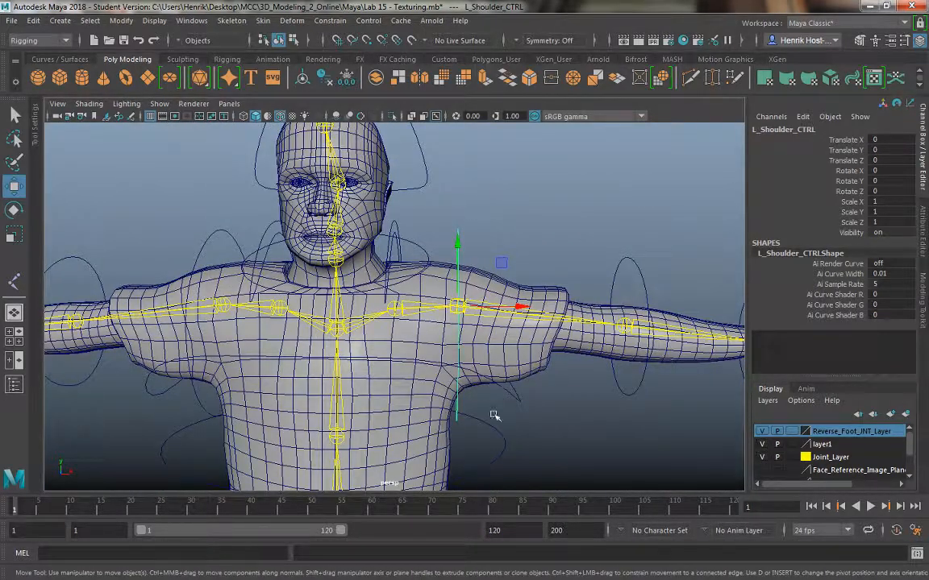
left_click_drag(419, 339, 373, 307, "alt")
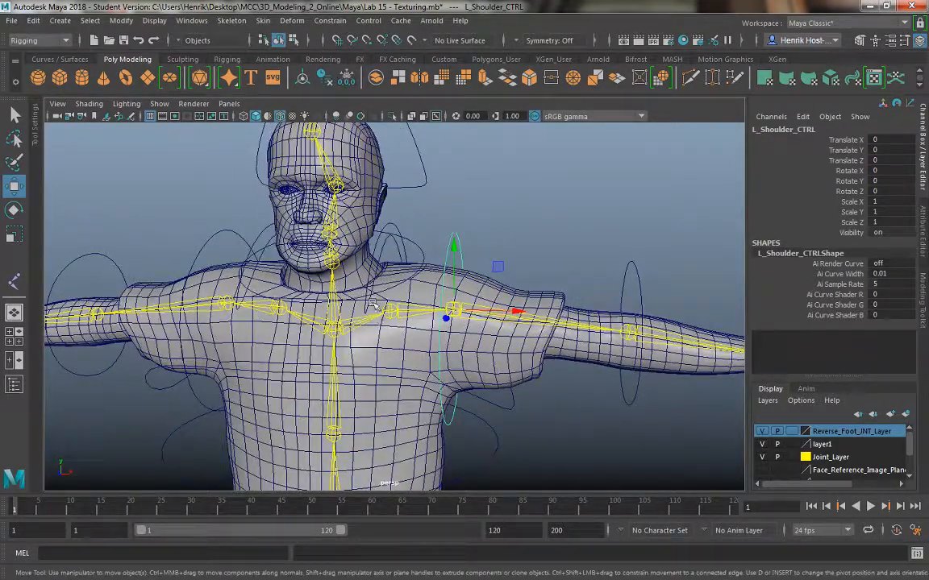
left_click_drag(413, 260, 401, 287, "alt")
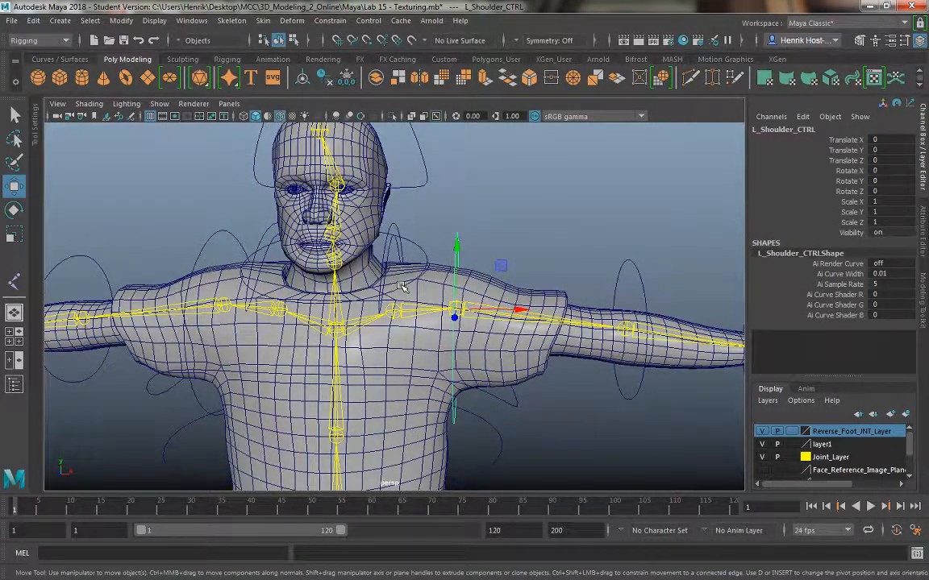
left_click_drag(403, 288, 385, 312, "alt")
Orient-constrain the L_Shoulder_JNT joint to L_Shoulder_CTRL.
right_click_drag(395, 265, 501, 346, "alt")
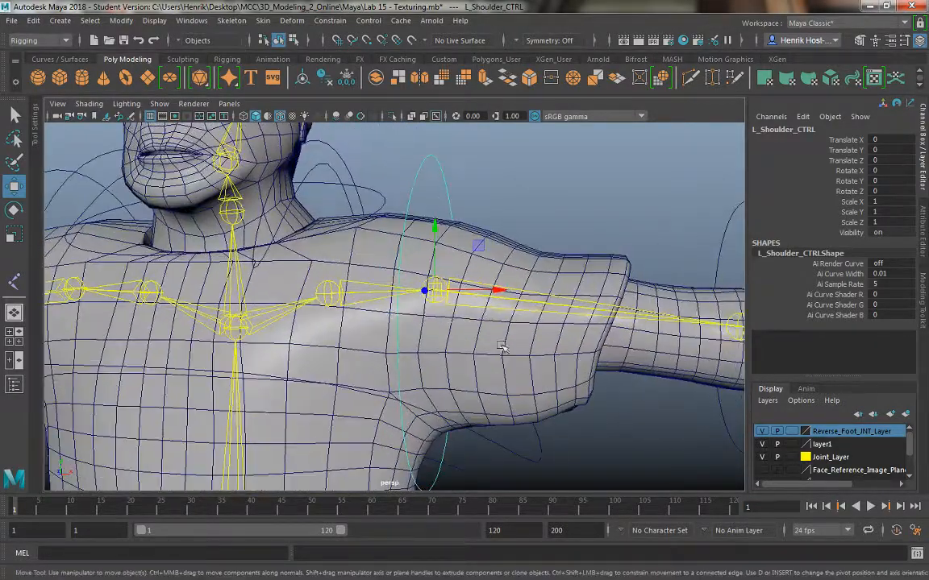
left_click(440, 302, "shift")
left_click(329, 21)
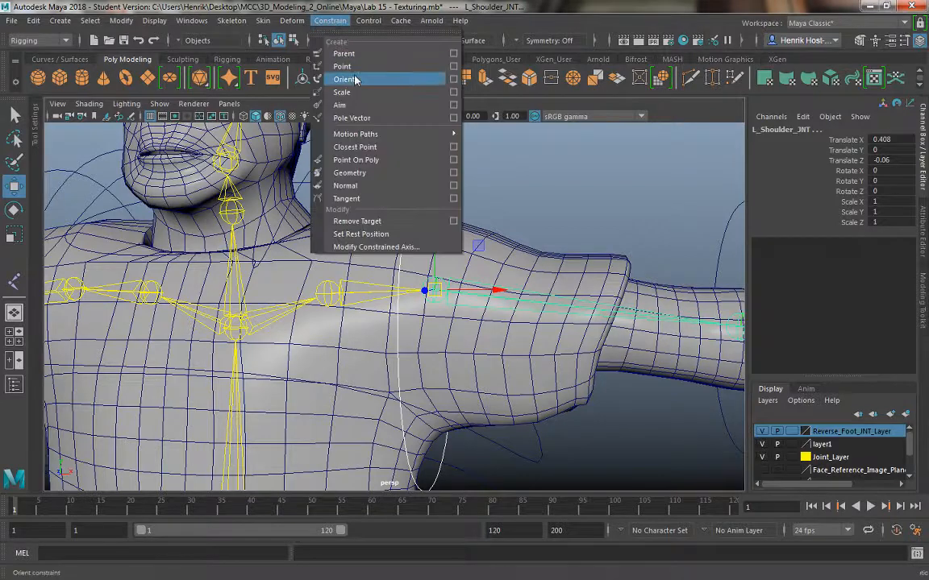
left_click(360, 77)
scroll(453, 208, "down", 2)
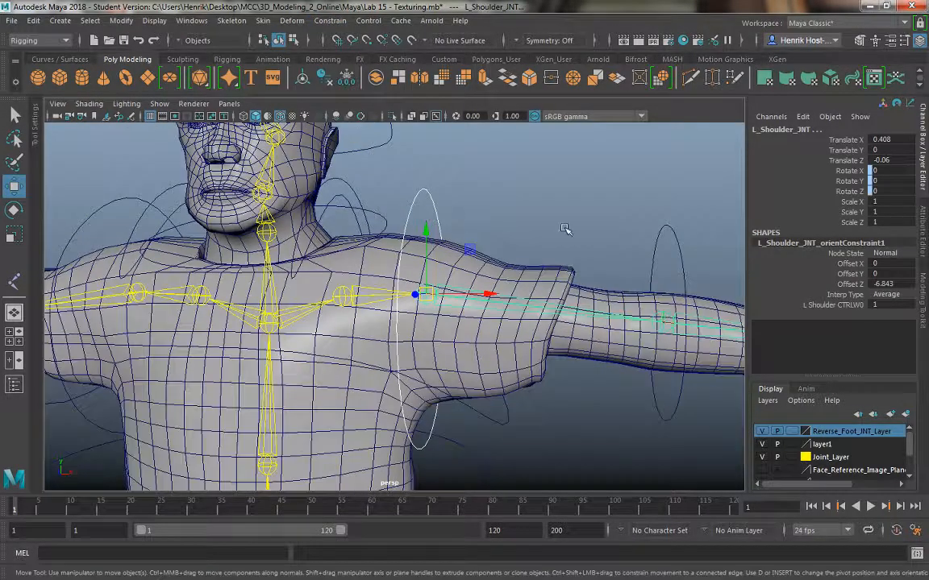
Parent the left clavicle control L_Clav_CTRL under Chest_CTRL.
left_click(428, 194)
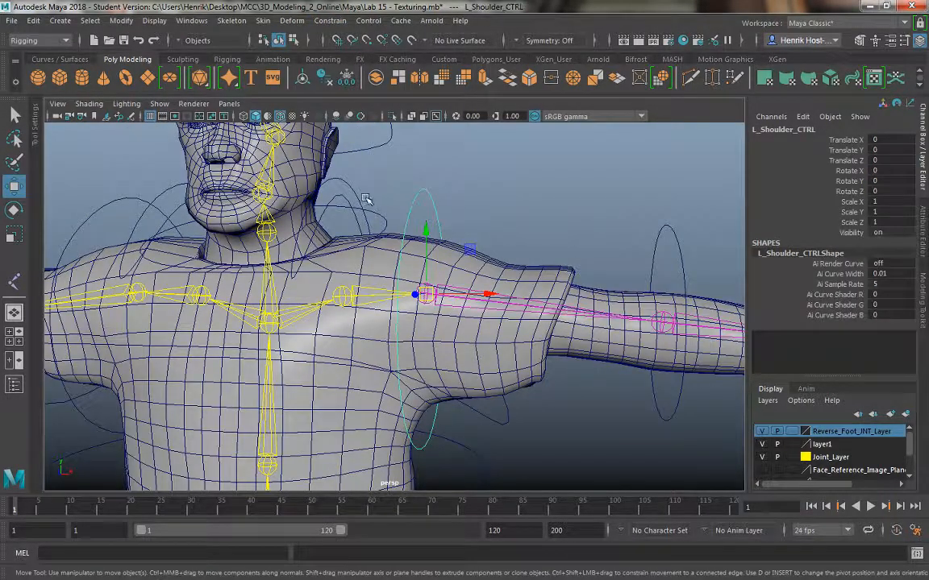
left_click(344, 183)
left_click_drag(386, 188, 426, 188, "alt")
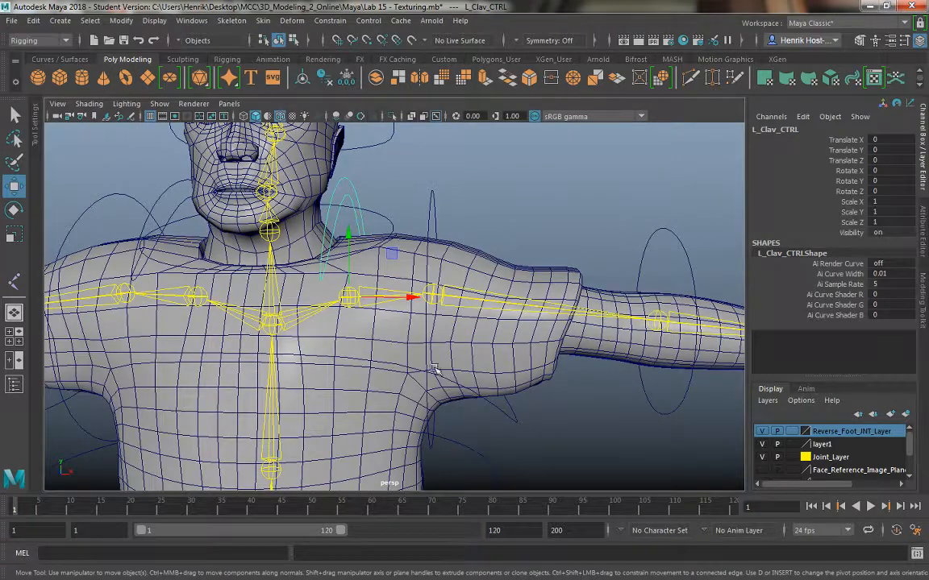
left_click(499, 418)
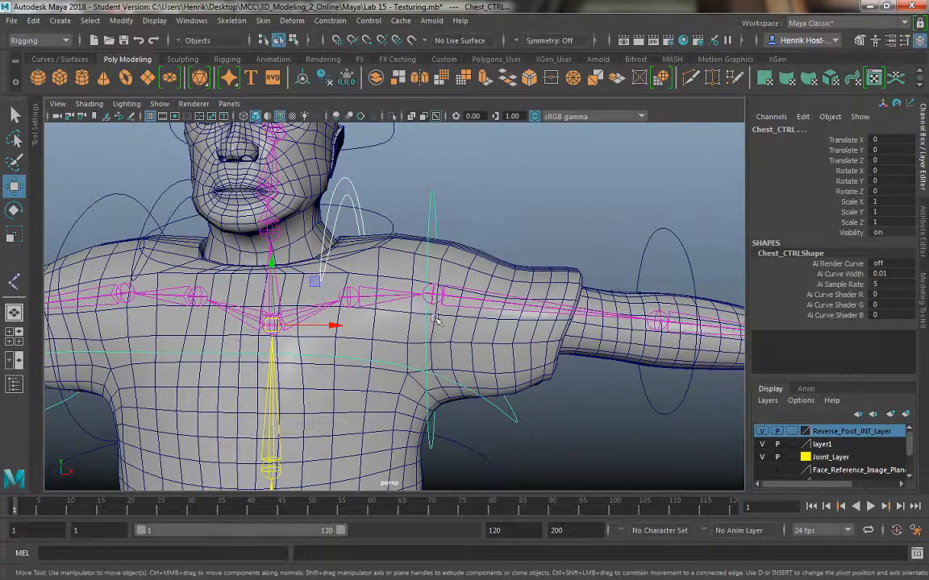
key("p")
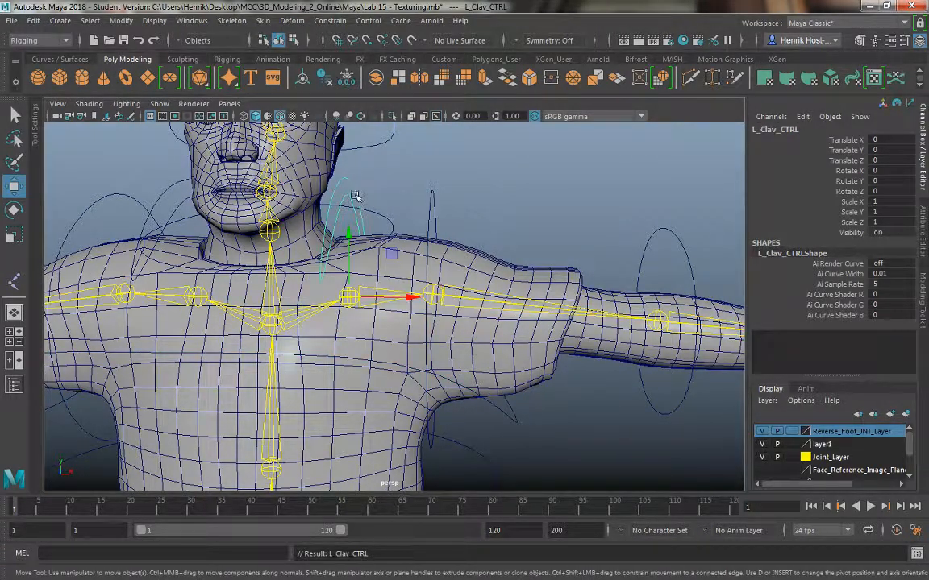
Orient-constrain the L_Clav_JNT joint to L_Clav_CTRL.
scroll(421, 321, "up", 5)
left_click(318, 295, "shift")
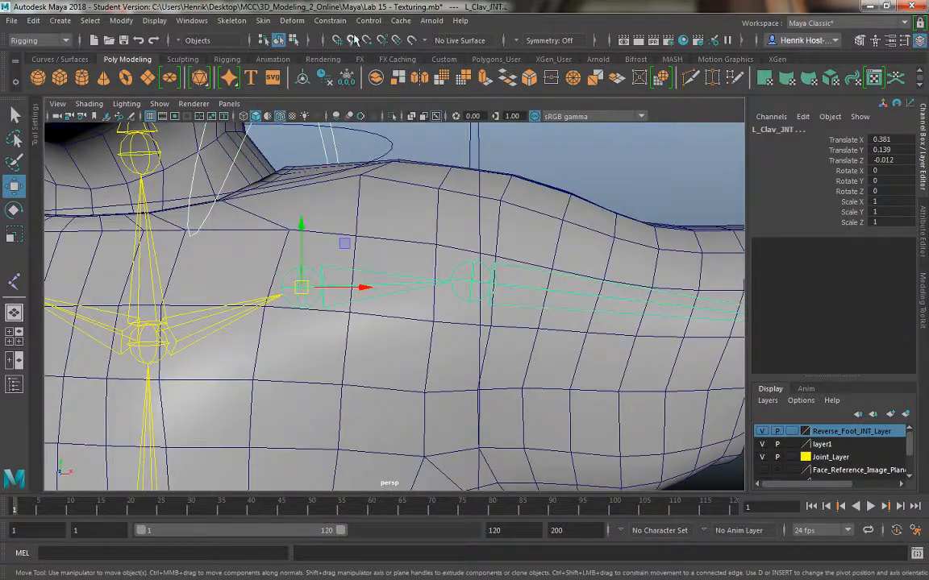
left_click(330, 20)
left_click(343, 79)
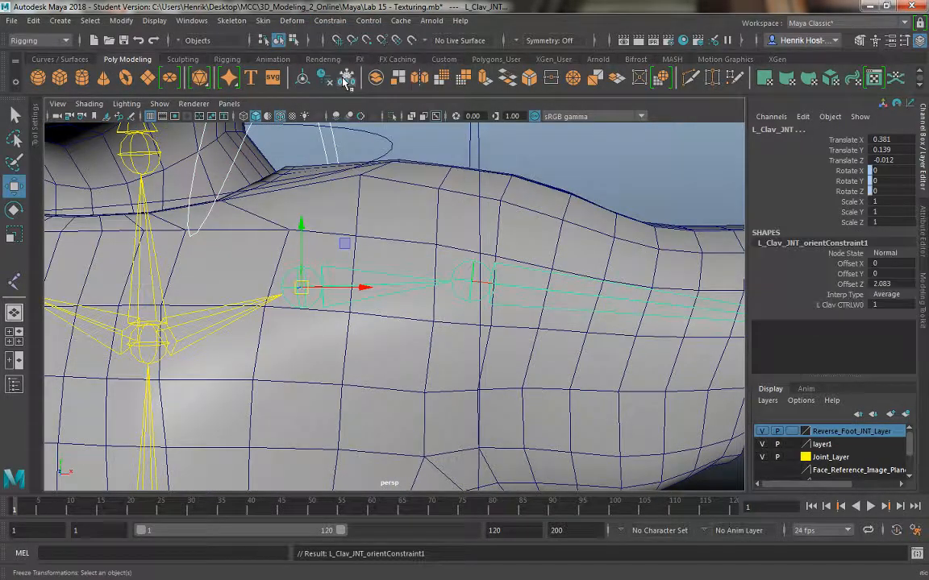
Parent the neck control Neck_CTRL under Chest_CTRL.
scroll(421, 288, "down", 5)
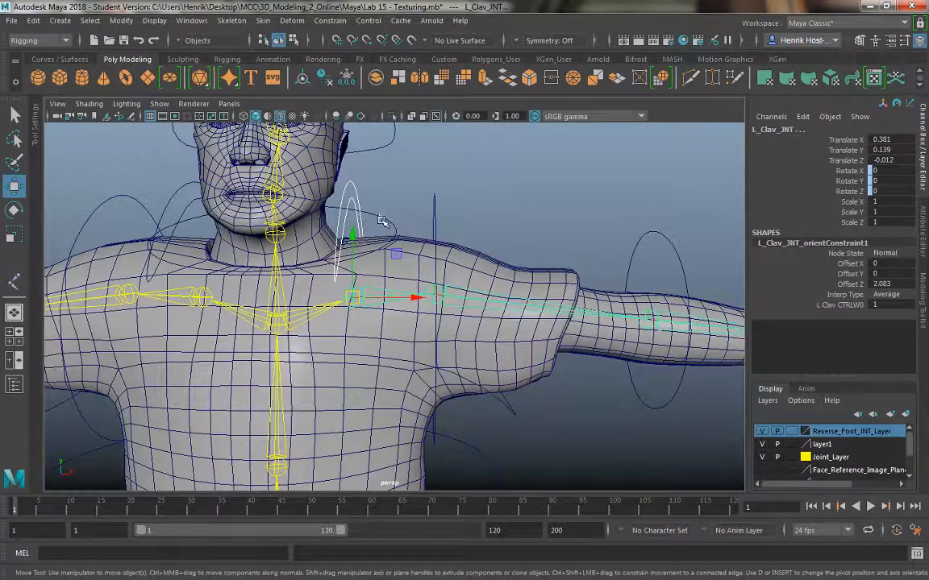
left_click(342, 202)
left_click(506, 403)
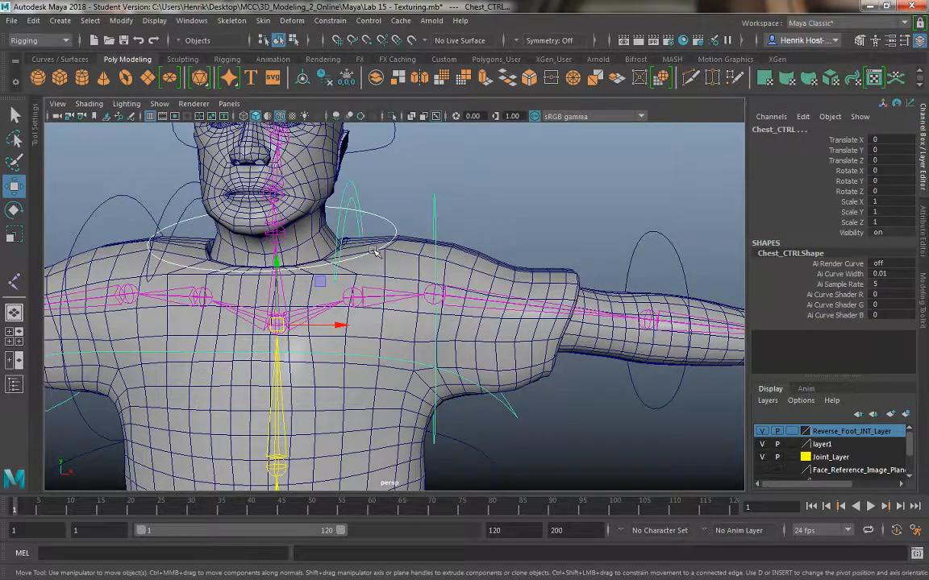
left_click(353, 203)
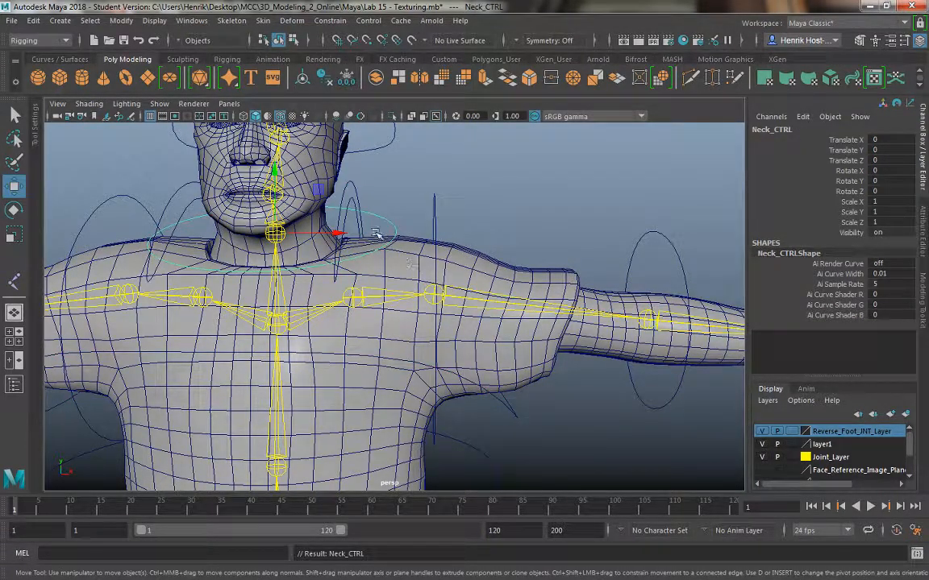
Orient-constrain the Neck_1_JNT joint to Neck_CTRL.
left_click_drag(354, 202, 388, 254, "alt")
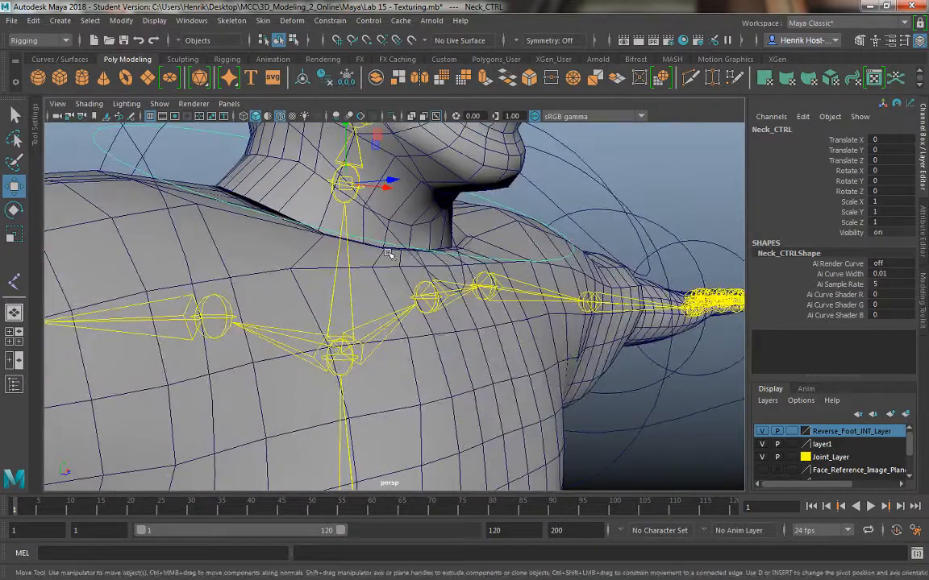
left_click(347, 190, "shift")
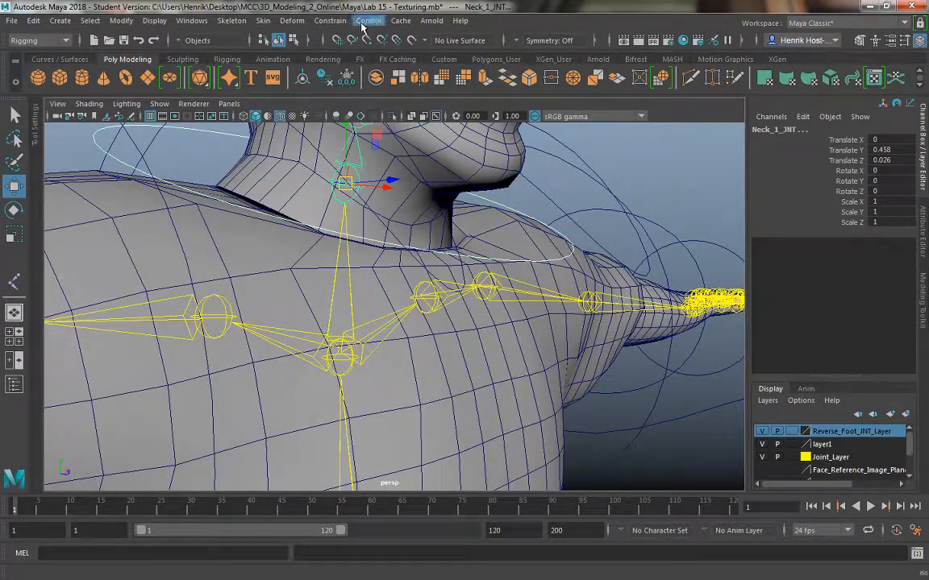
left_click(330, 21)
left_click(345, 79)
Parent the left elbow control L_Elbow_CTRL under L_Shoulder_CTRL.
scroll(524, 279, "down", 5)
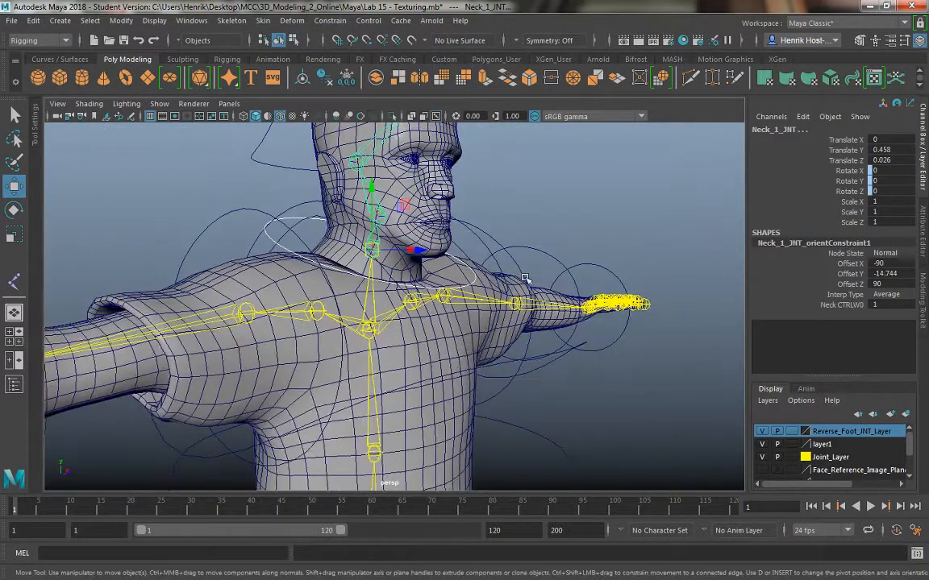
left_click_drag(524, 280, 426, 262, "alt")
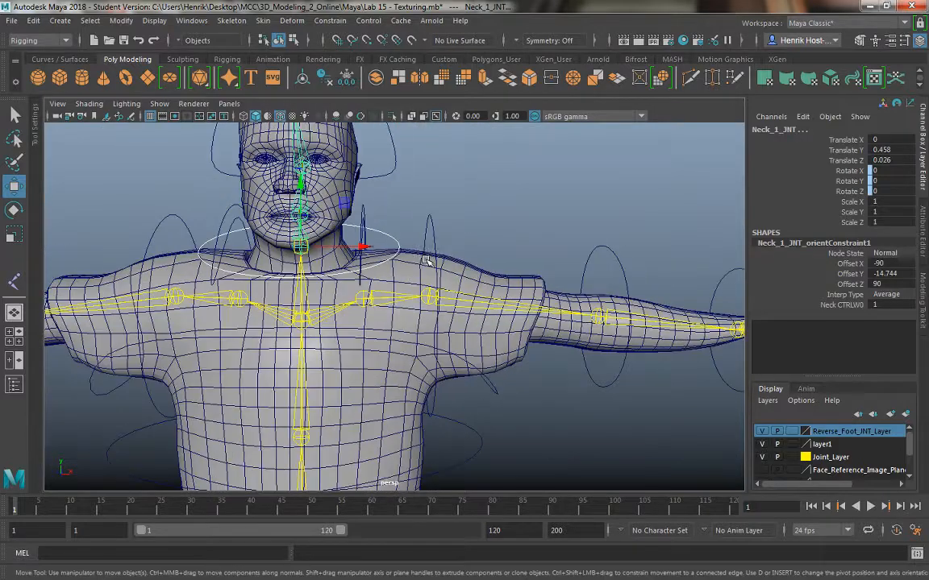
left_click(627, 272)
left_click(421, 225, "shift")
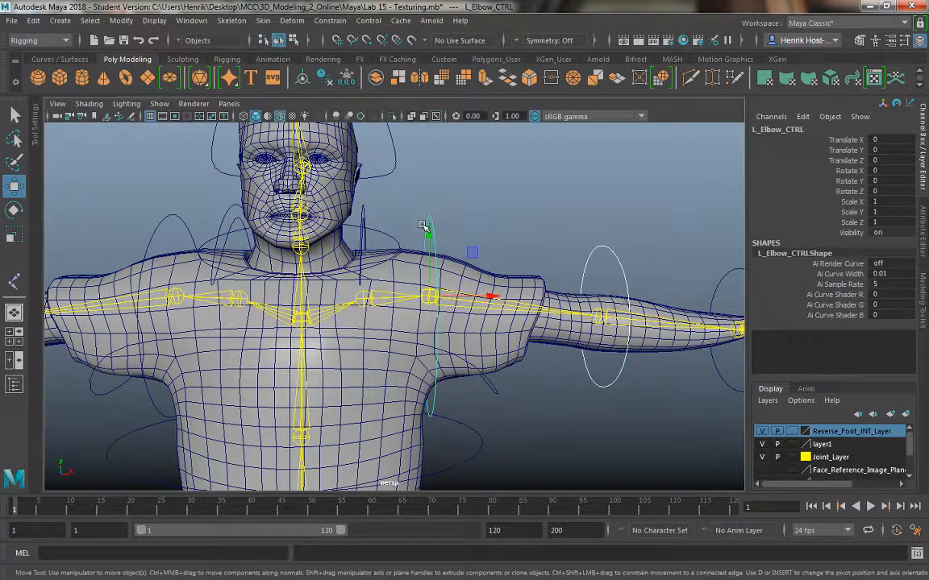
key("p")
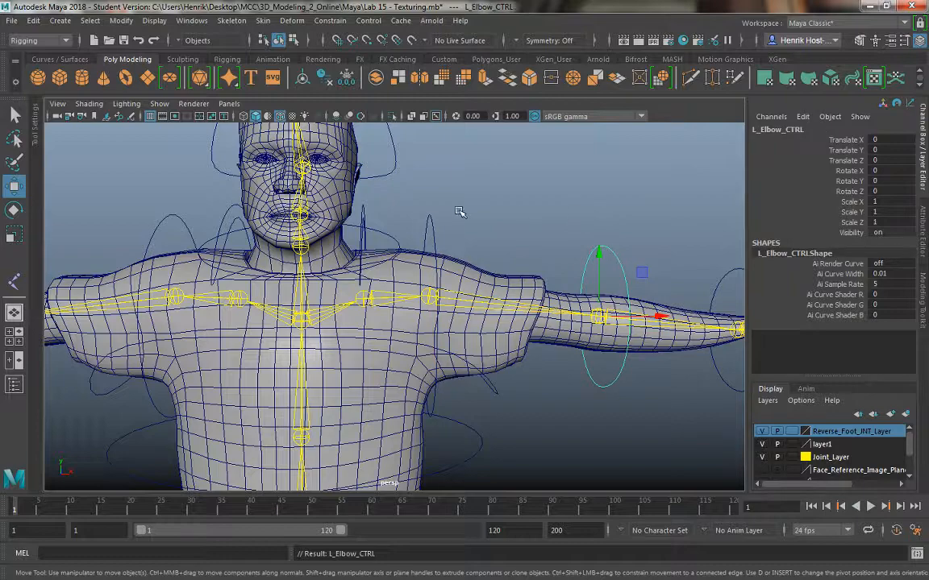
Add the L_Elbow_JNT joint to the selection with L_Elbow_CTRL.
left_click_drag(460, 211, 435, 254, "alt")
left_click_drag(418, 292, 404, 253, "alt")
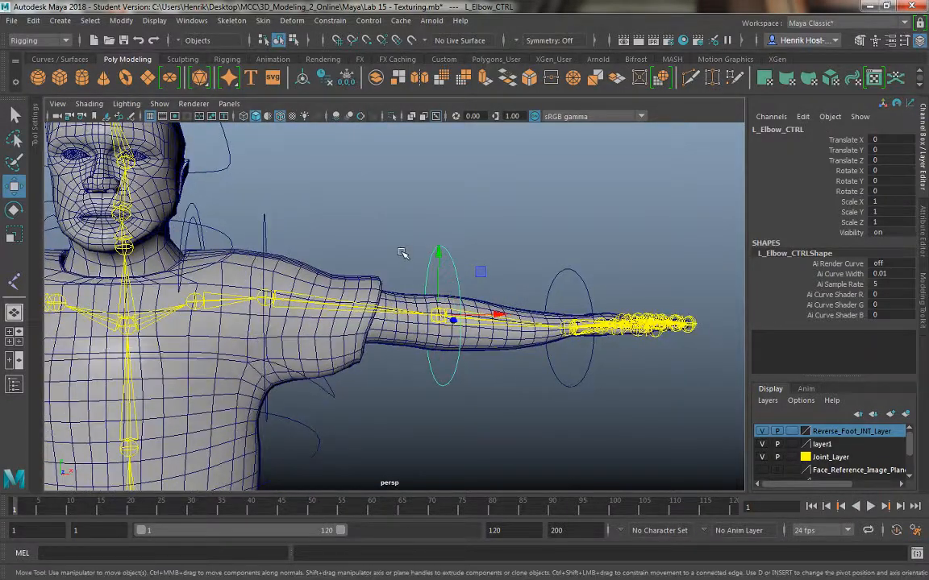
right_click_drag(403, 253, 466, 335, "alt")
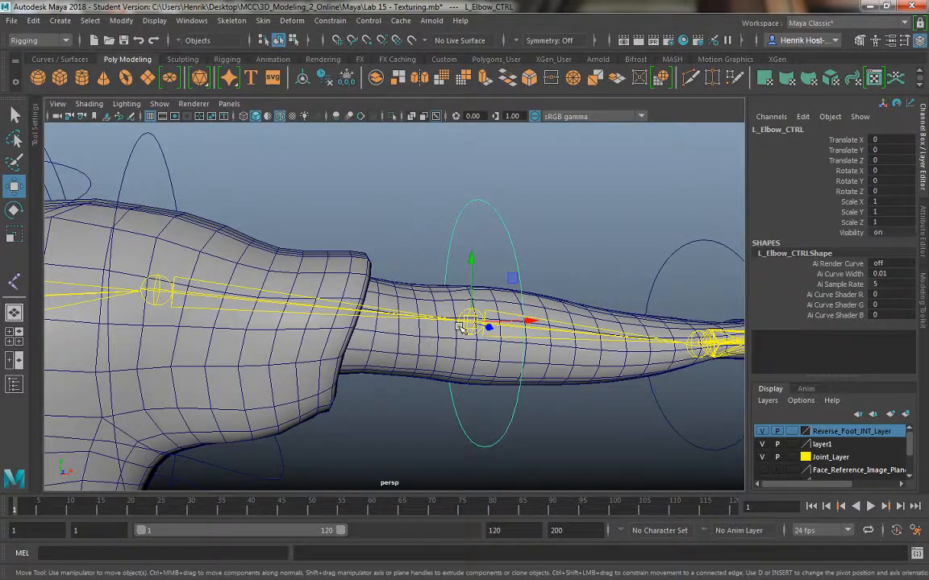
left_click(459, 325)
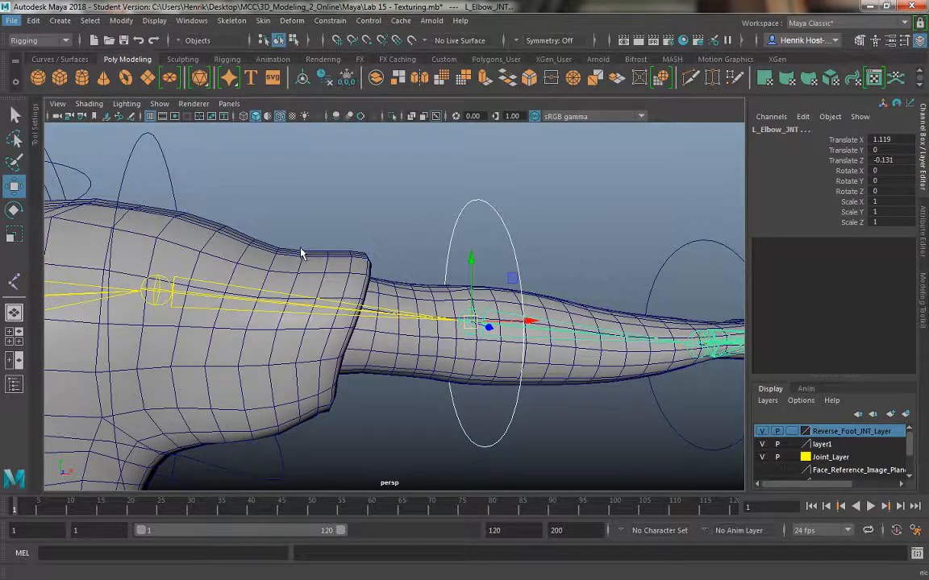
Save the scene as a new file named Lab 16 - Rigging.mb.
key("ctrl+shift+s")
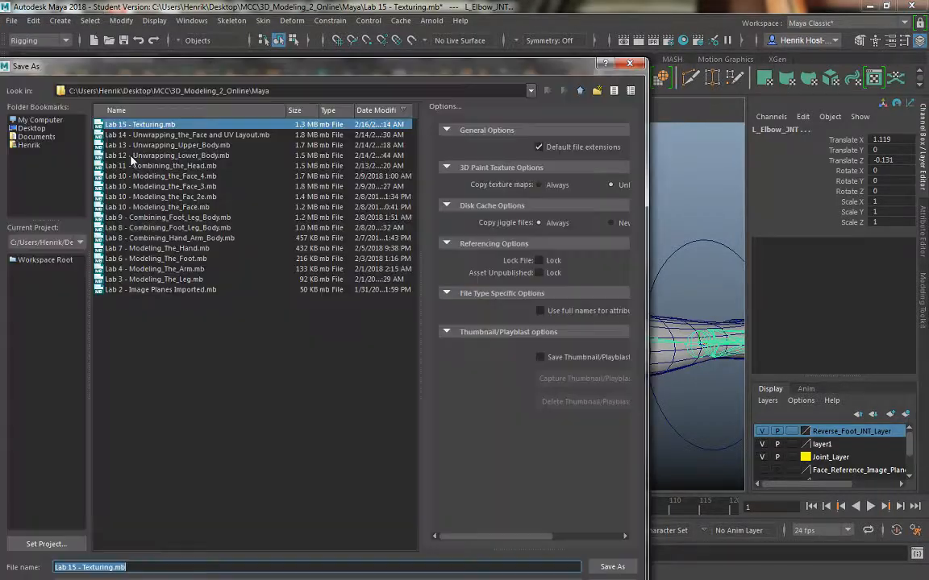
left_click(107, 565)
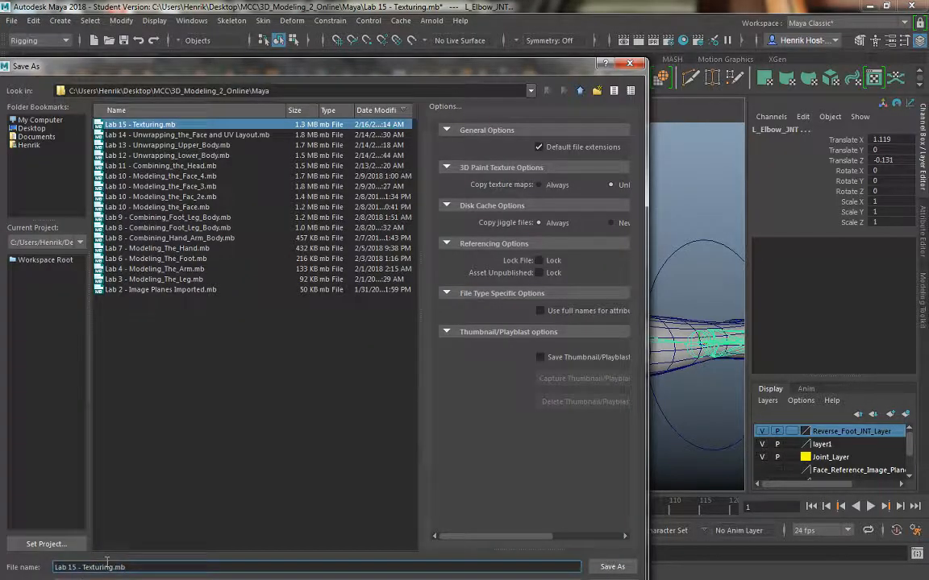
key("BackSpace")
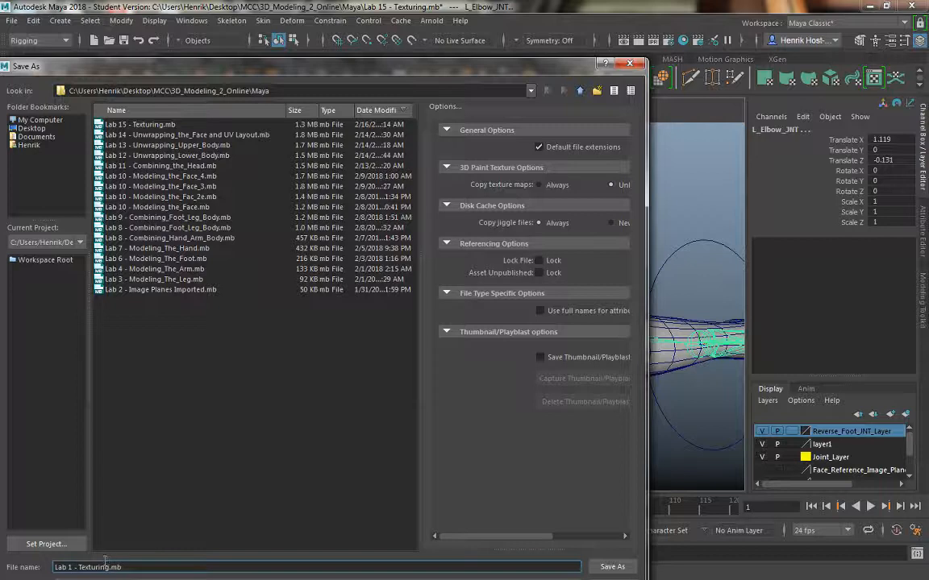
type("6 - Rigg")
key("Return")
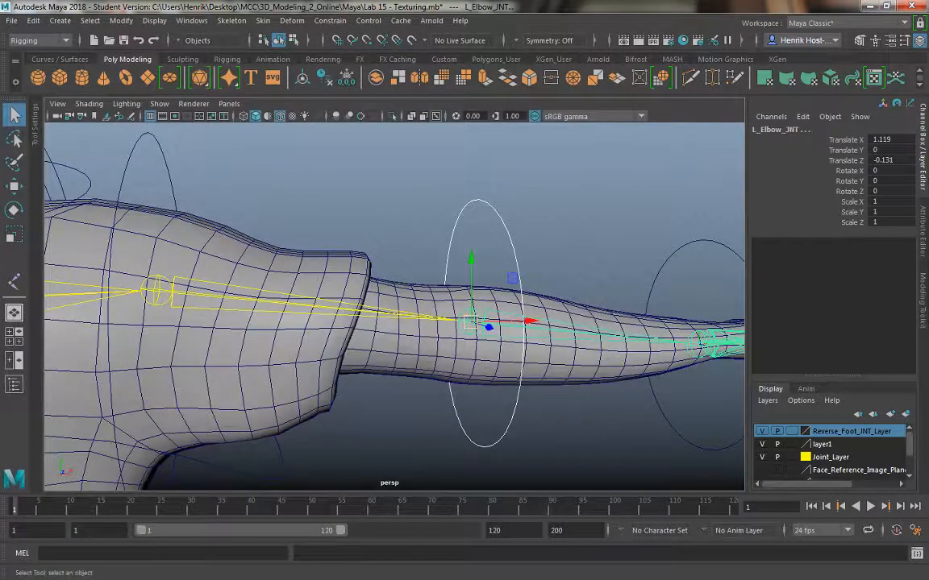
Select L_Elbow_CTRL and the L_Elbow_JNT joint again and orient-constrain the joint to the control.
left_click(392, 280)
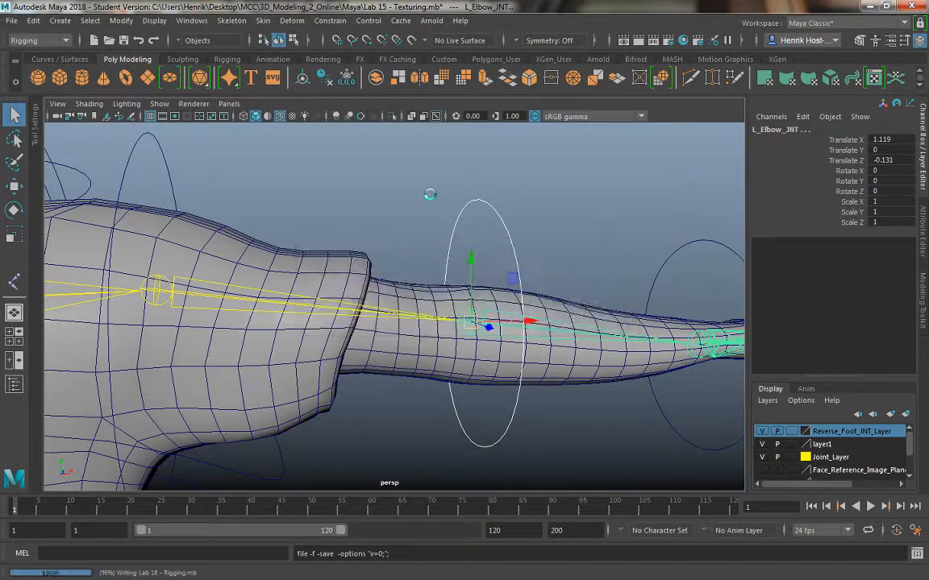
key("w")
left_click(481, 207)
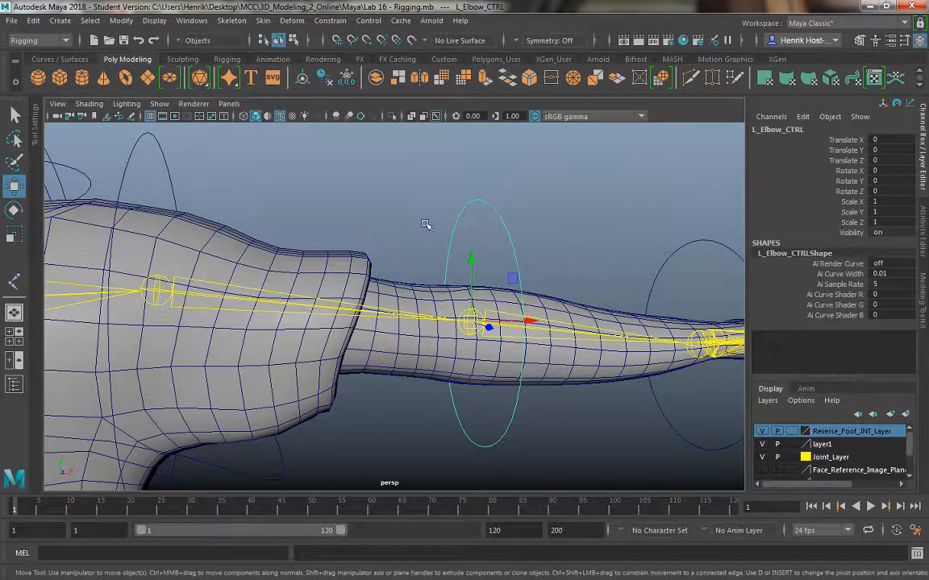
left_click(464, 327)
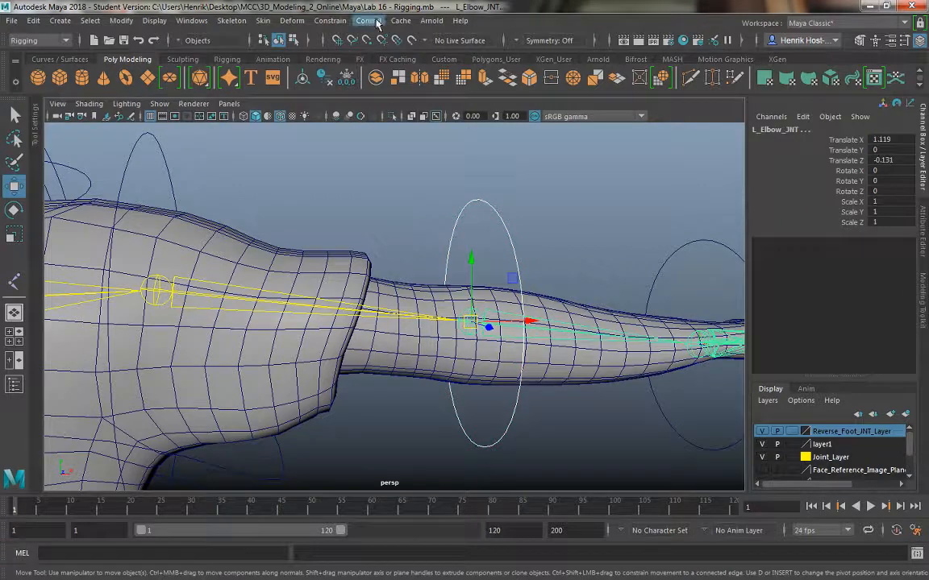
left_click(320, 23)
left_click(315, 72)
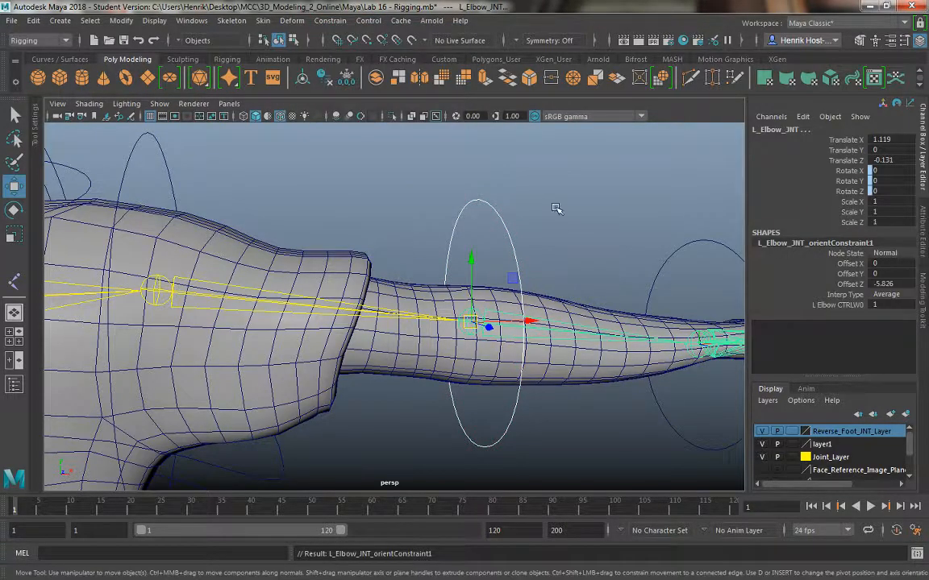
Parent the left wrist control L_Wrist_CTRL under L_Elbow_CTRL.
middle_click_drag(554, 211, 419, 176, "alt")
left_click_drag(504, 192, 583, 228)
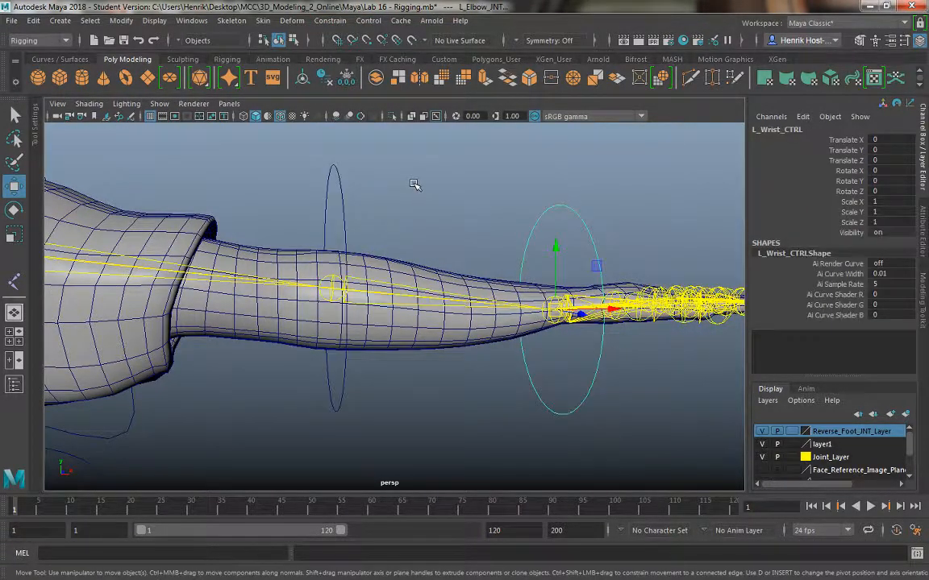
left_click_drag(405, 183, 326, 188)
key("p")
Undo the mistaken parenting of L_Wrist_CTRL to the wrist joint and orient-constrain L_Wrist_JNT to L_Wrist_CTRL.
key("f")
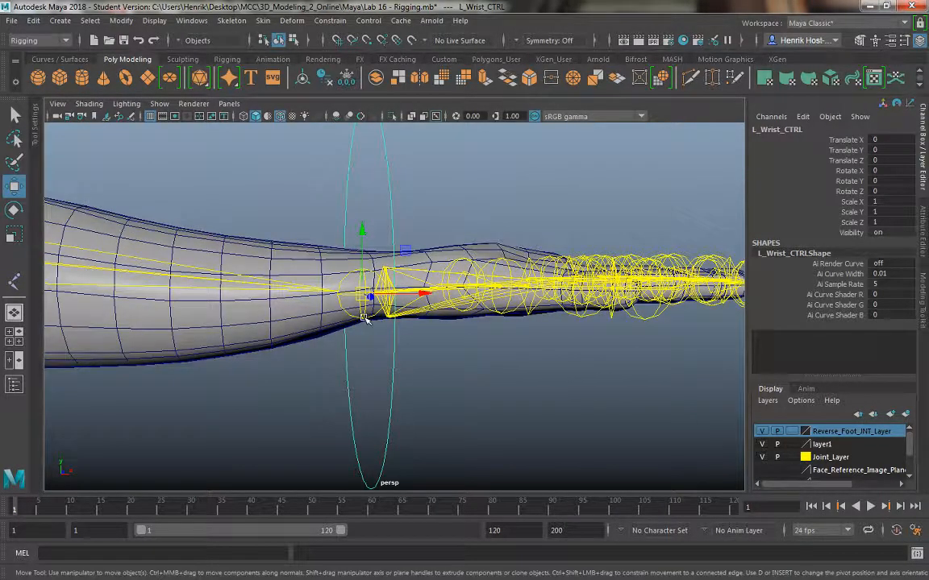
left_click(387, 320)
key("p")
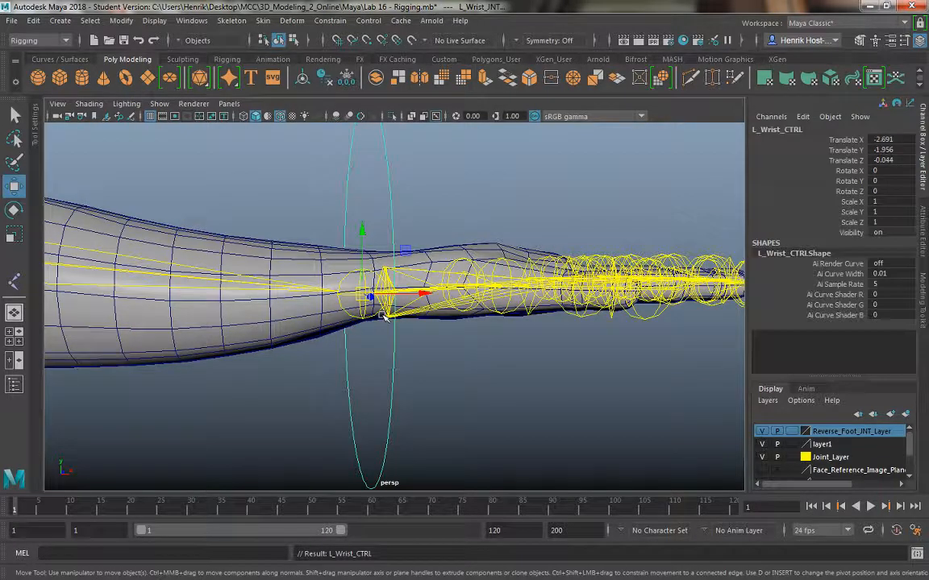
key("ctrl+z")
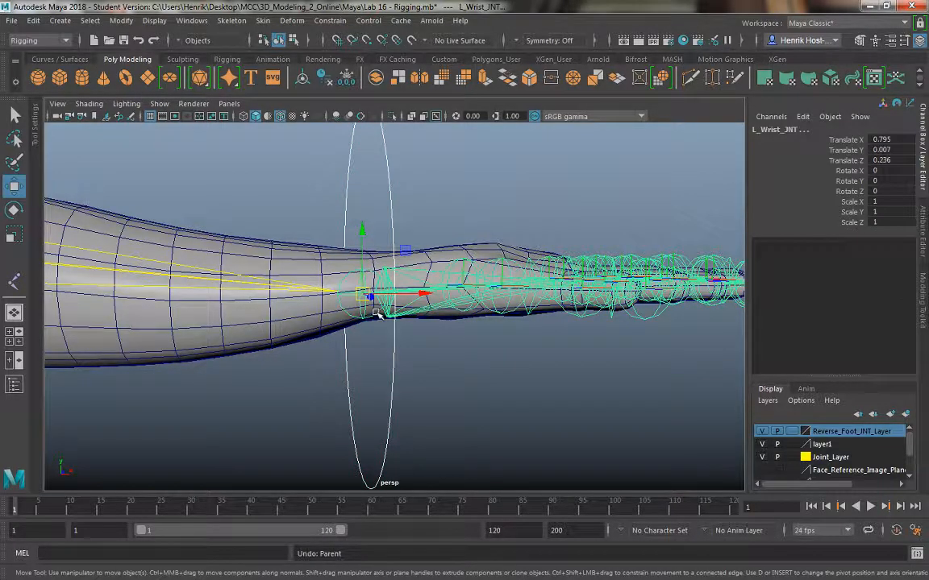
left_click(330, 20)
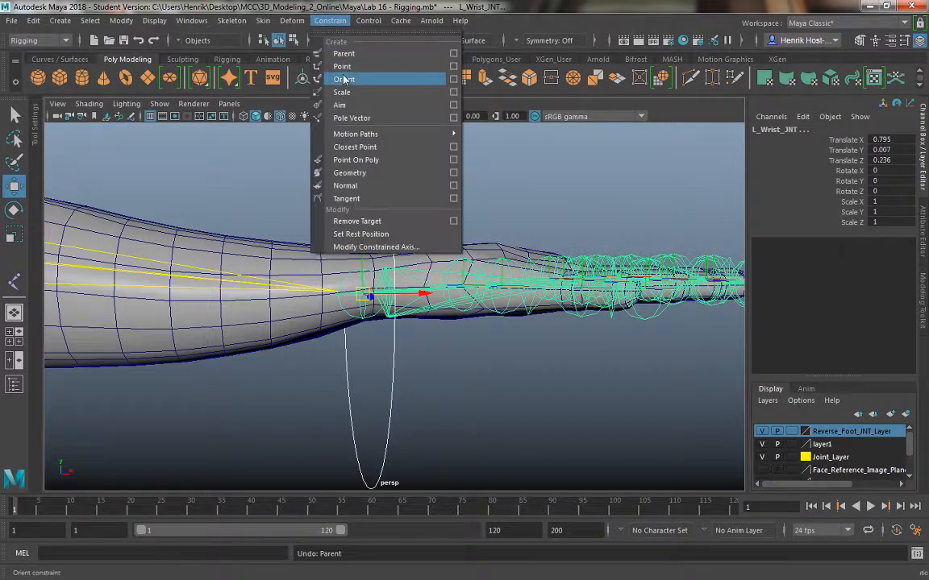
left_click(344, 79)
Rotate L_Elbow_CTRL about its Y axis to test the forearm and hand joints, and undo the rotation.
scroll(359, 222, "down", 5)
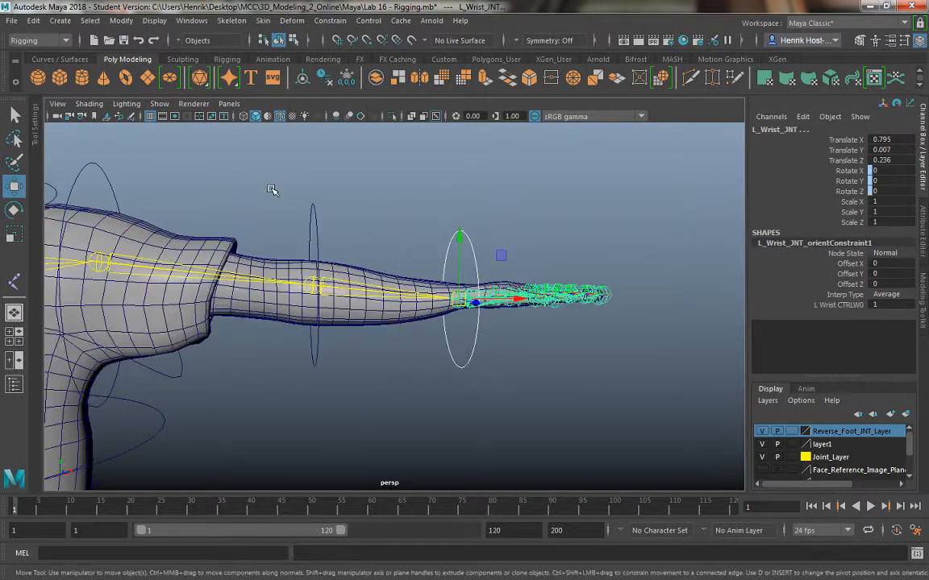
left_click(316, 217)
left_click_drag(317, 218, 355, 323, "alt")
key("e")
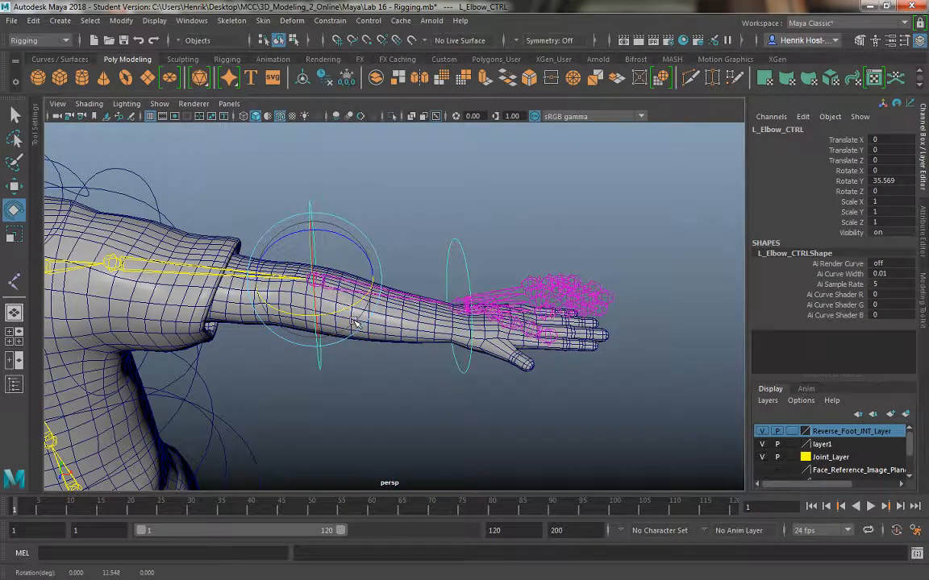
key("ctrl+z")
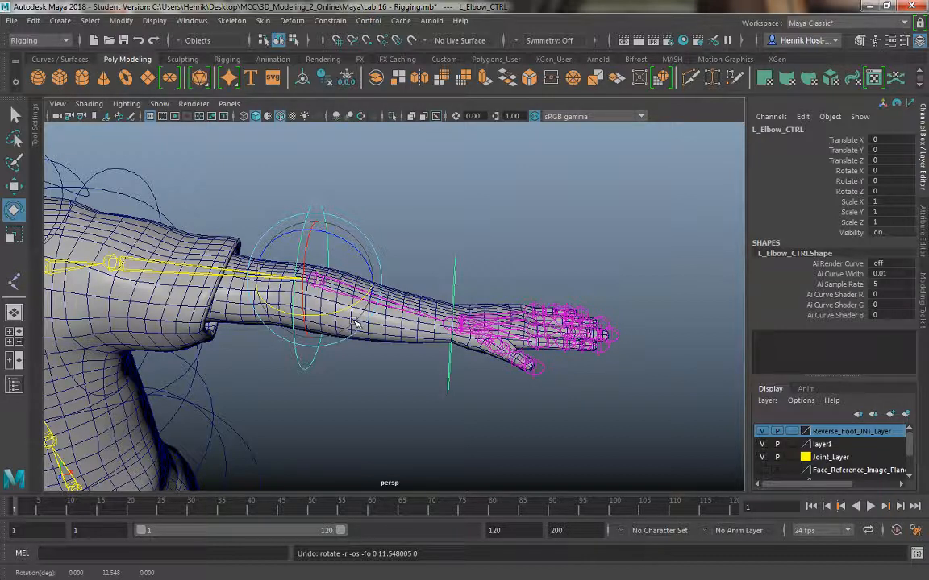
Rotate L_Wrist_CTRL freely to test how the hand joints follow, and undo the rotations.
left_click(454, 272)
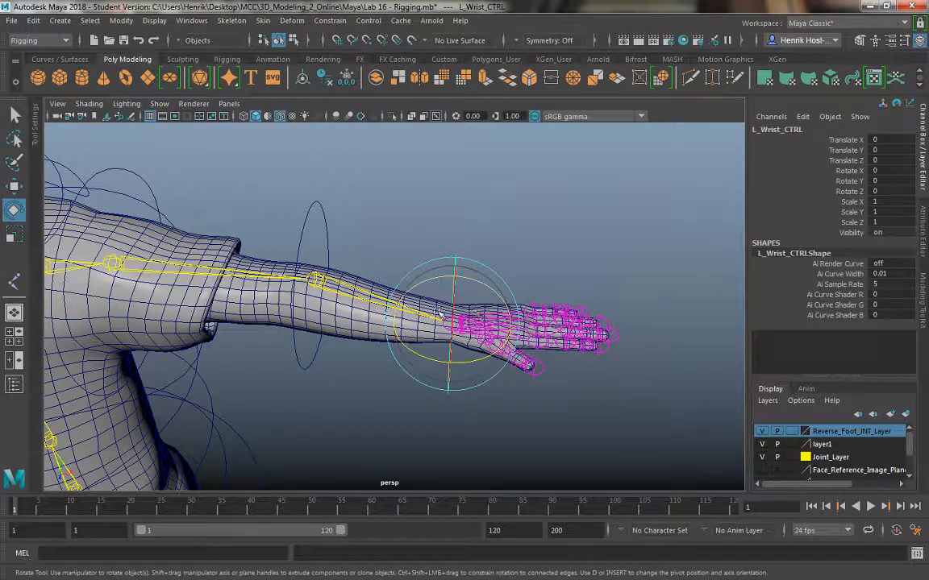
left_click_drag(439, 340, 456, 323)
key("ctrl+z")
key("ctrl+z")
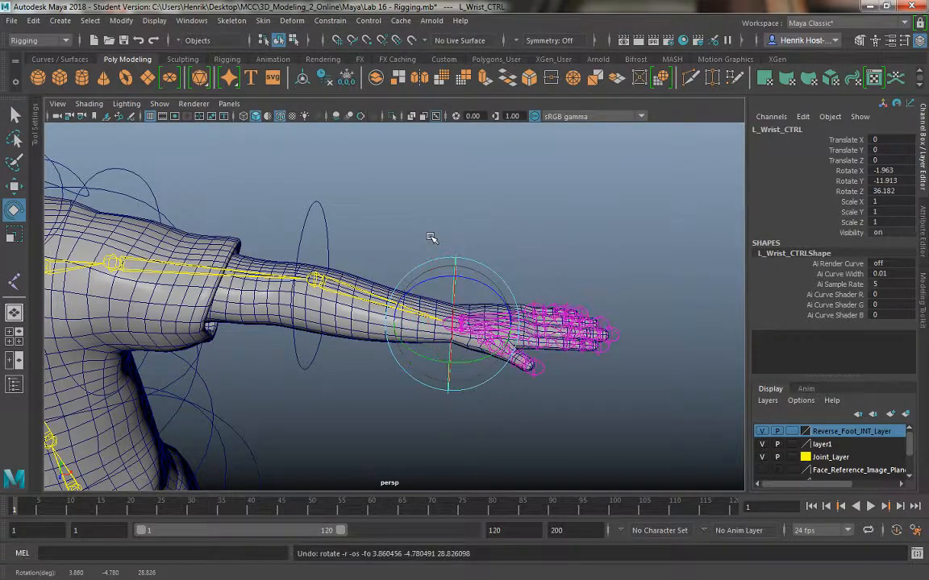
Parent the head control Head_CTRL under Neck_CTRL.
left_click_drag(433, 231, 371, 222, "alt")
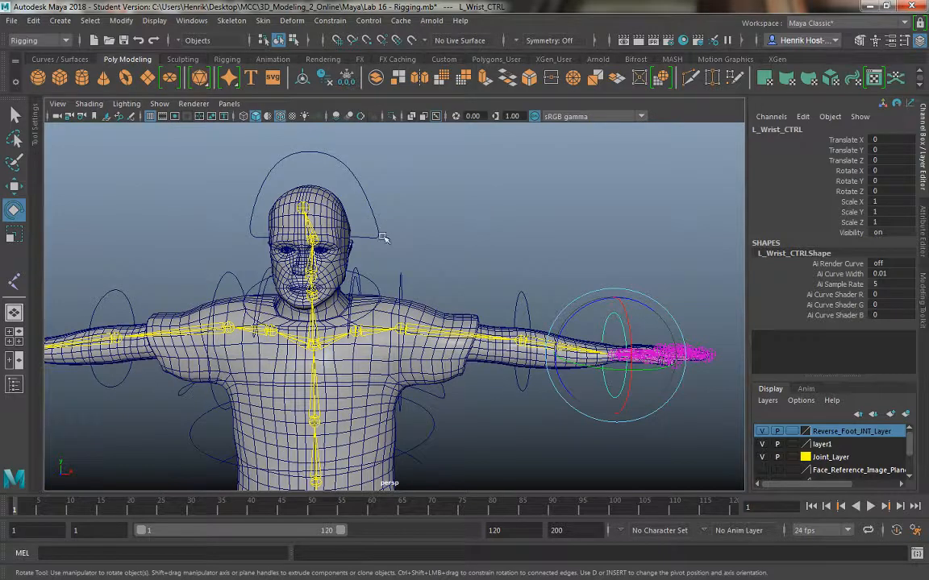
left_click(360, 224)
scroll(360, 225, "up", 3)
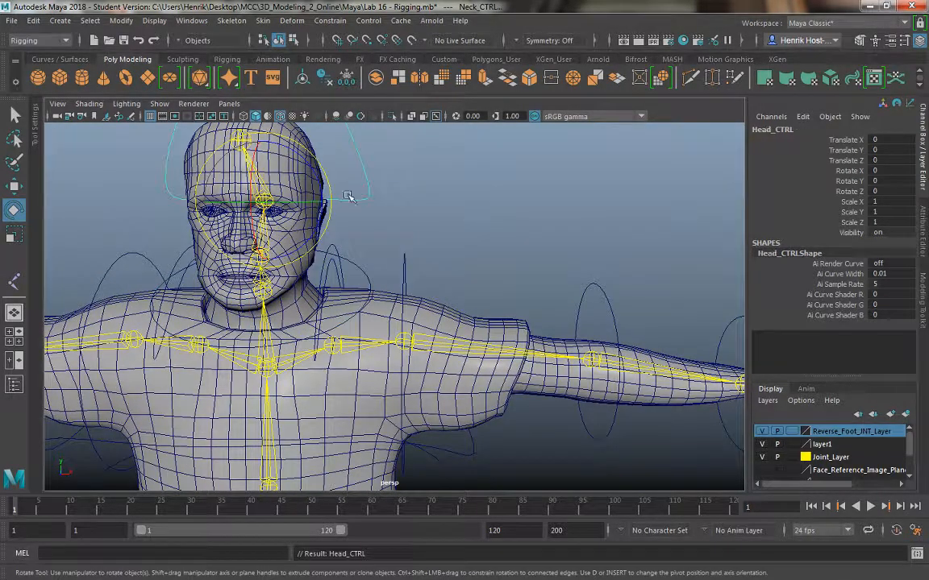
Orient-constrain the head's Neck_3_JNT joint to Head_CTRL.
left_click_drag(345, 202, 403, 271, "alt")
middle_click_drag(403, 270, 432, 313, "alt")
right_click_drag(323, 282, 483, 332, "alt")
middle_click_drag(326, 253, 404, 291, "alt")
key("w")
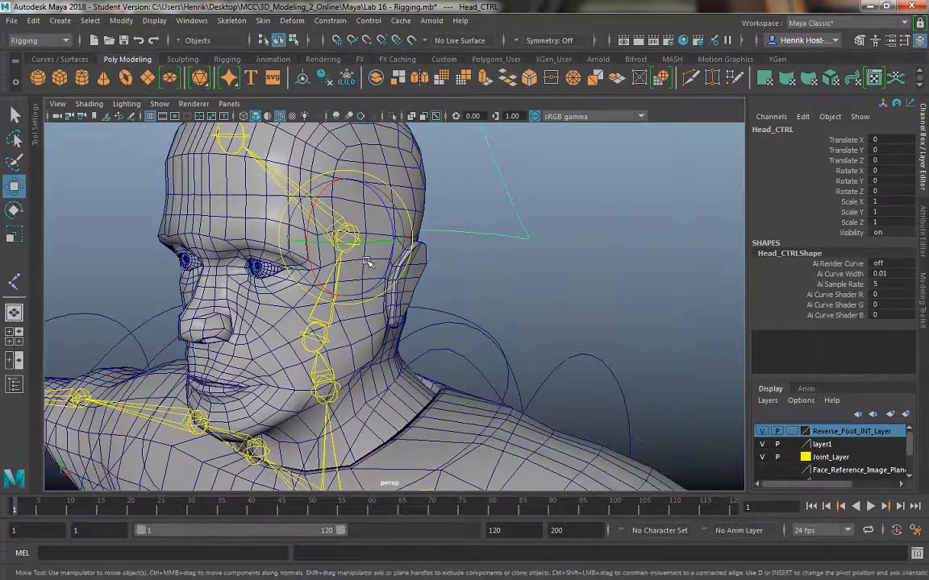
left_click(347, 239, "shift")
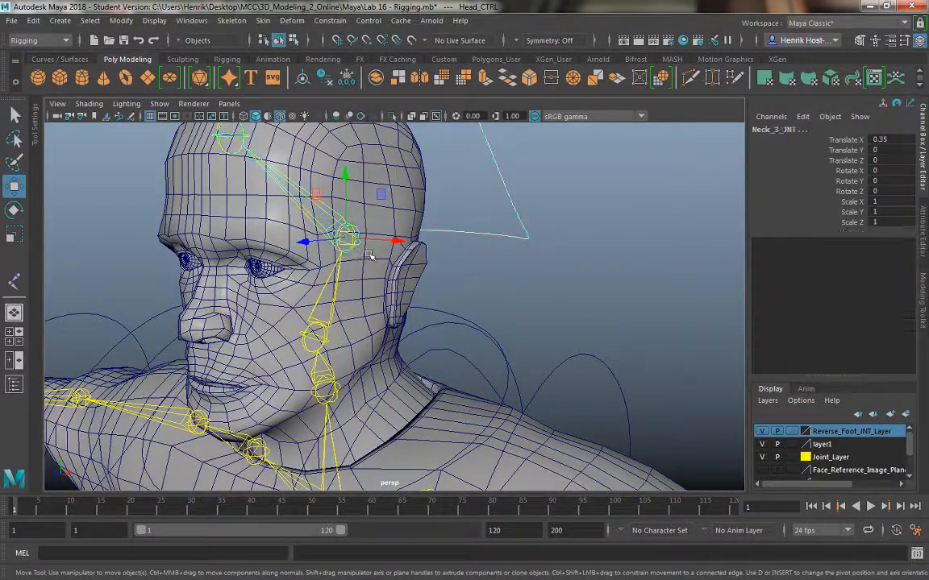
left_click(331, 21)
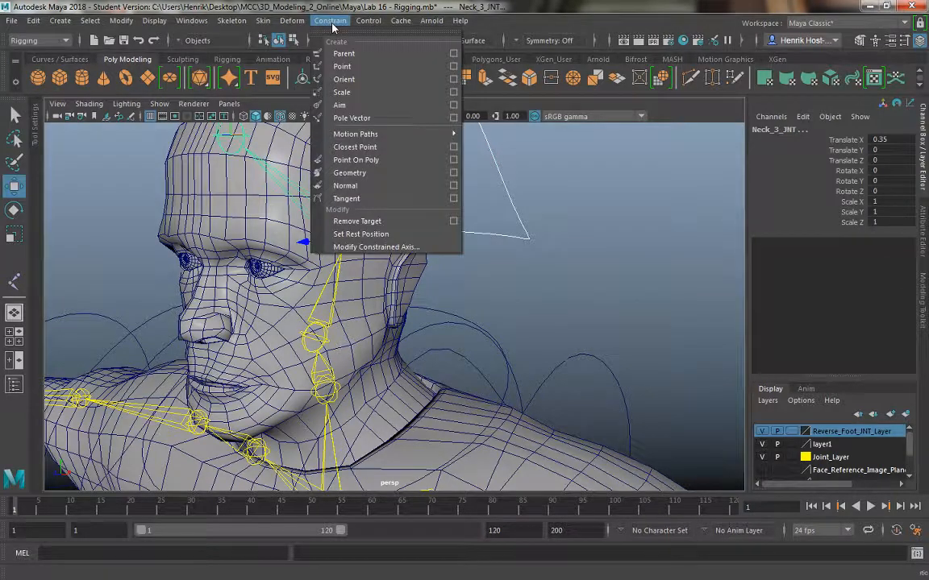
left_click(345, 79)
Parent the right clavicle control R_Clav_CTRL under Chest_CTRL.
left_click_drag(471, 294, 403, 258, "alt")
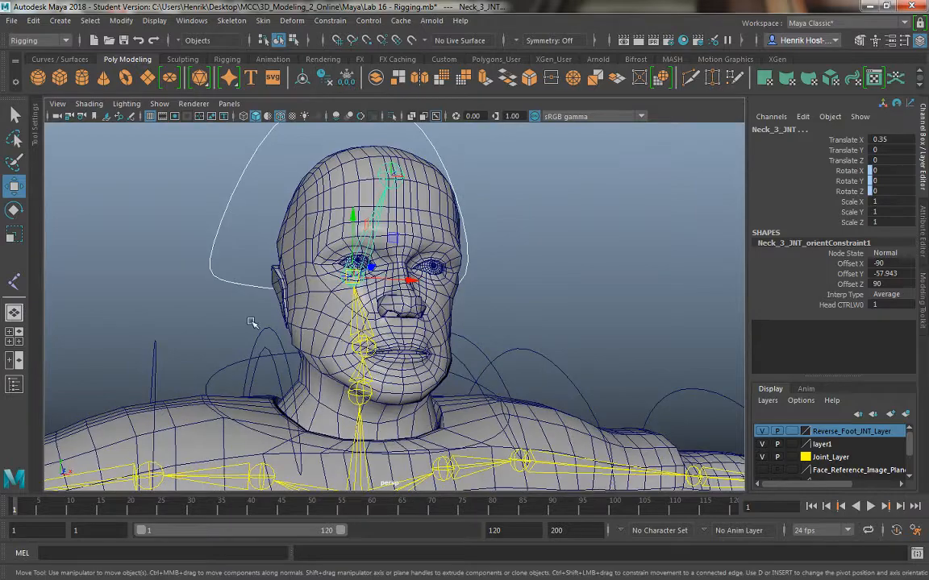
left_click(252, 349)
middle_click_drag(220, 327, 211, 113, "alt")
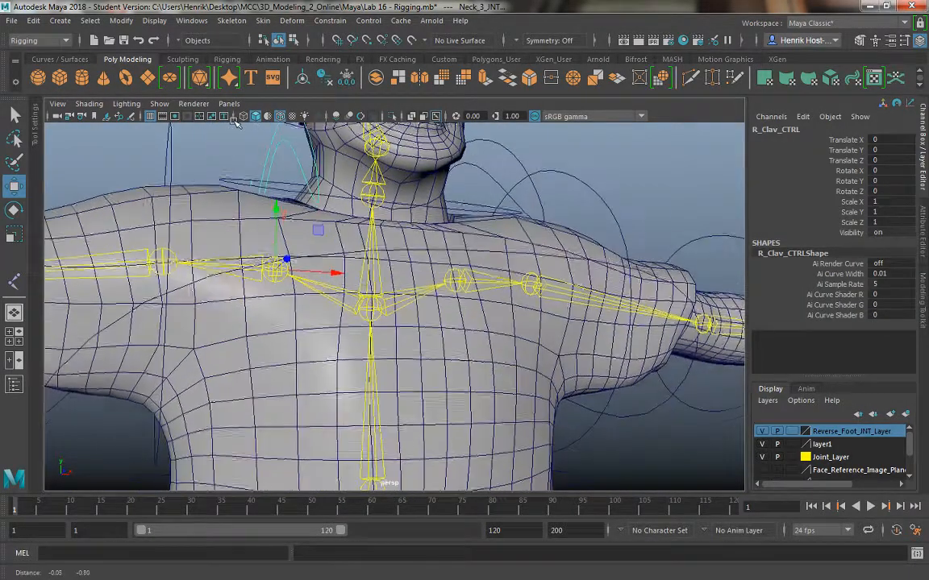
left_click(68, 405)
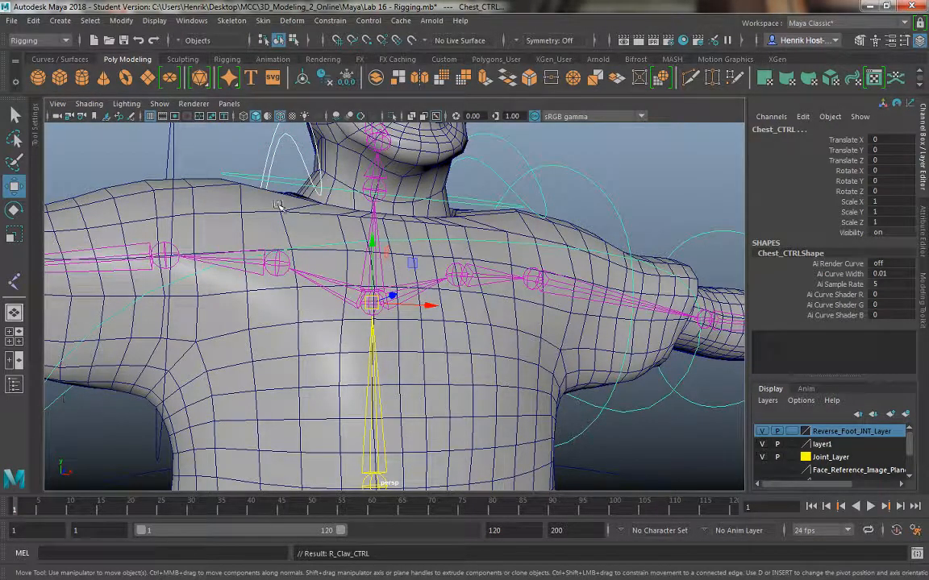
Select R_Clav_CTRL and the R_Clav_JNT joint, and orient-constrain the joint to the control.
left_click(269, 142)
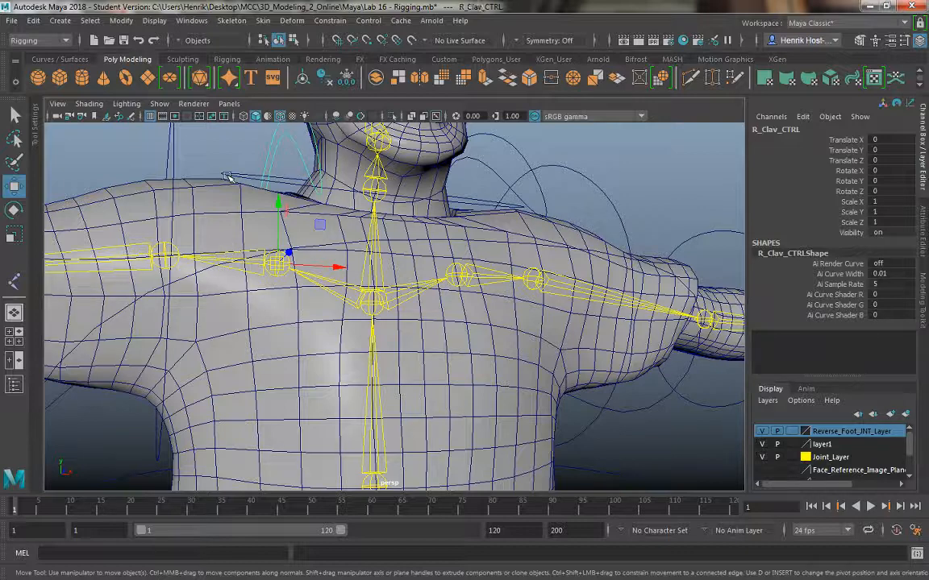
left_click_drag(228, 175, 211, 149, "alt")
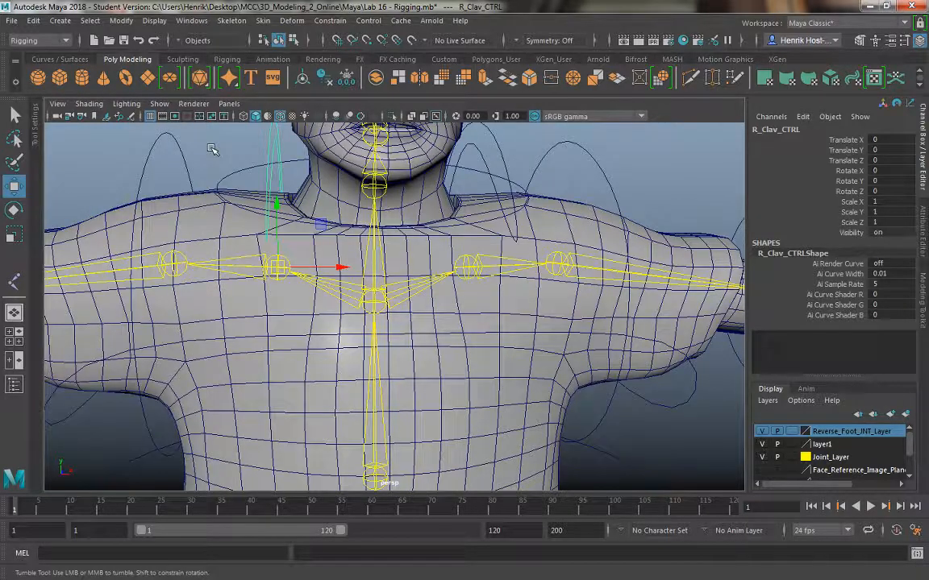
left_click(282, 280)
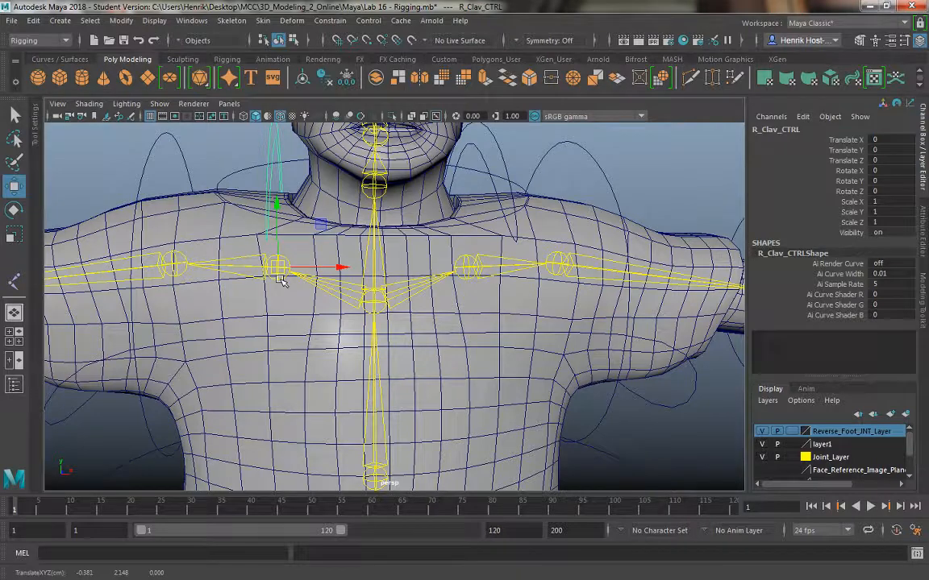
left_click(277, 267)
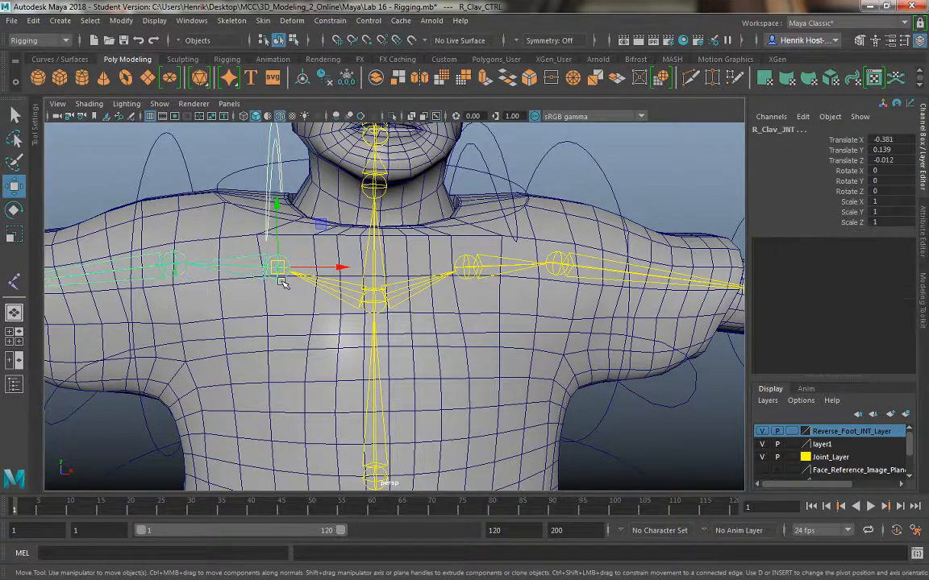
left_click(343, 22)
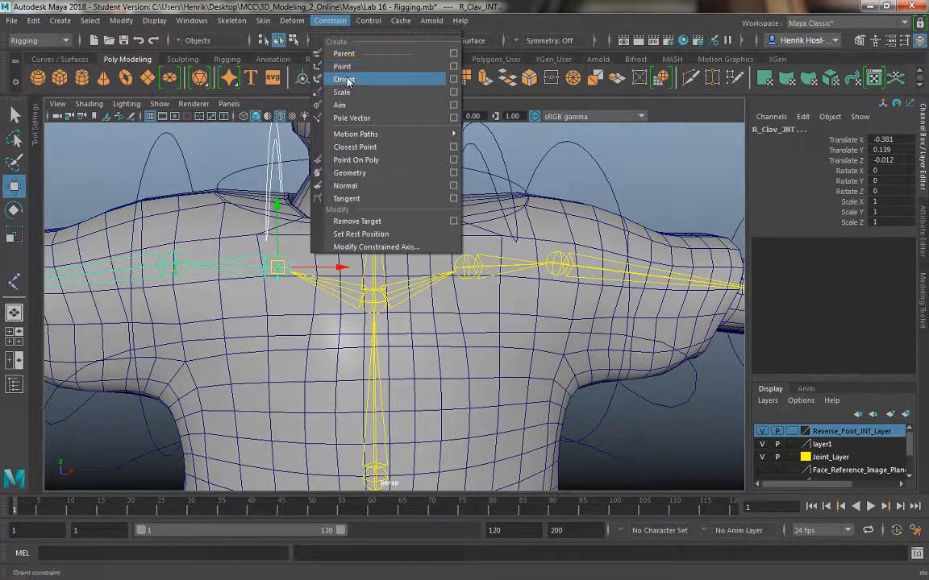
left_click(315, 75)
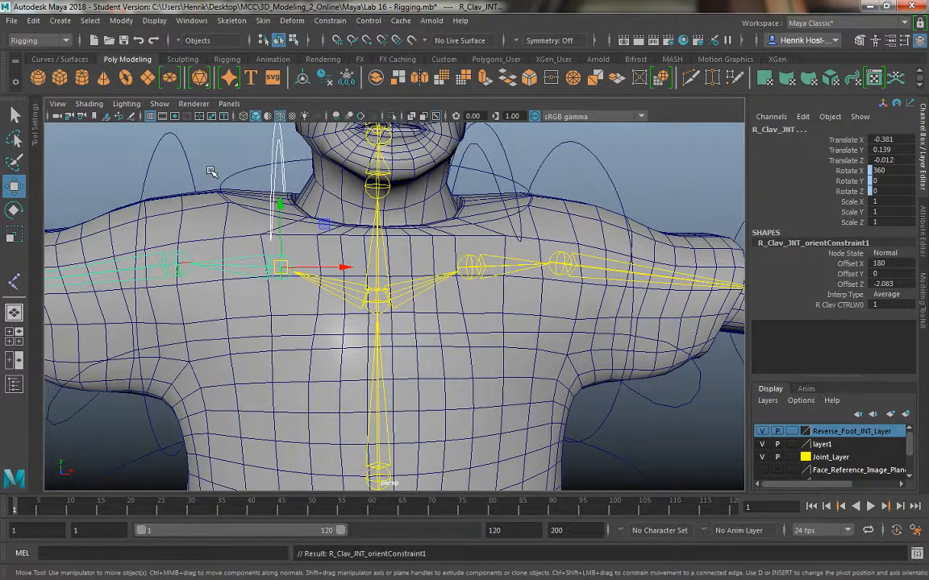
Parent the right shoulder control R_Shoulder_CTRL under Chest_CTRL.
middle_click_drag(211, 171, 313, 166, "alt")
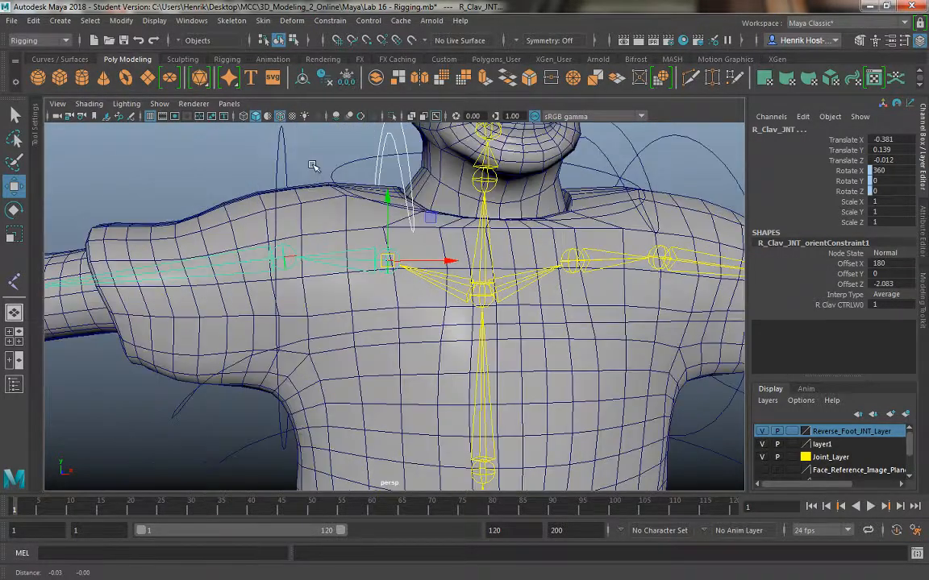
left_click_drag(240, 152, 290, 167)
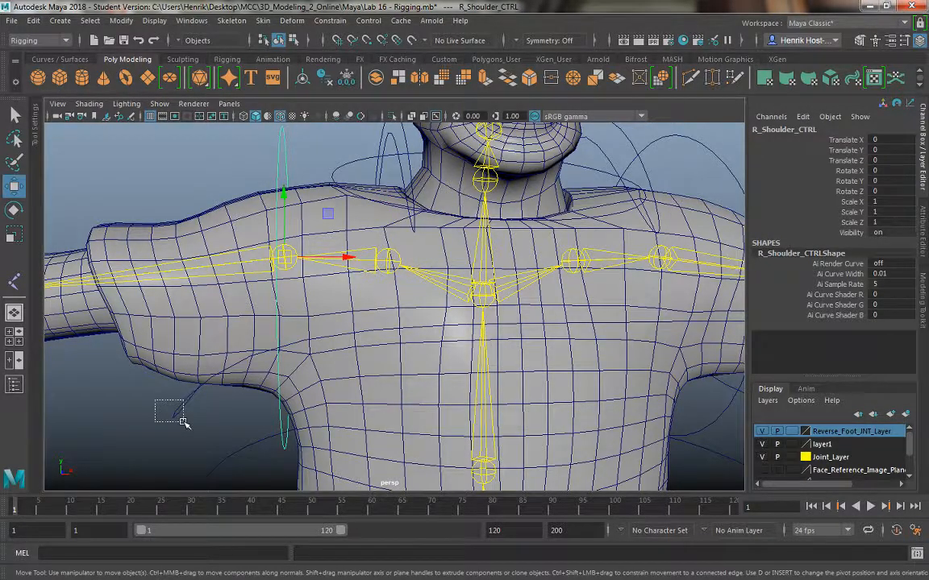
left_click_drag(184, 422, 185, 419)
key("p")
Select R_Shoulder_CTRL and the R_Shoulder_JNT joint, and orient-constrain the joint to the control.
left_click(296, 266)
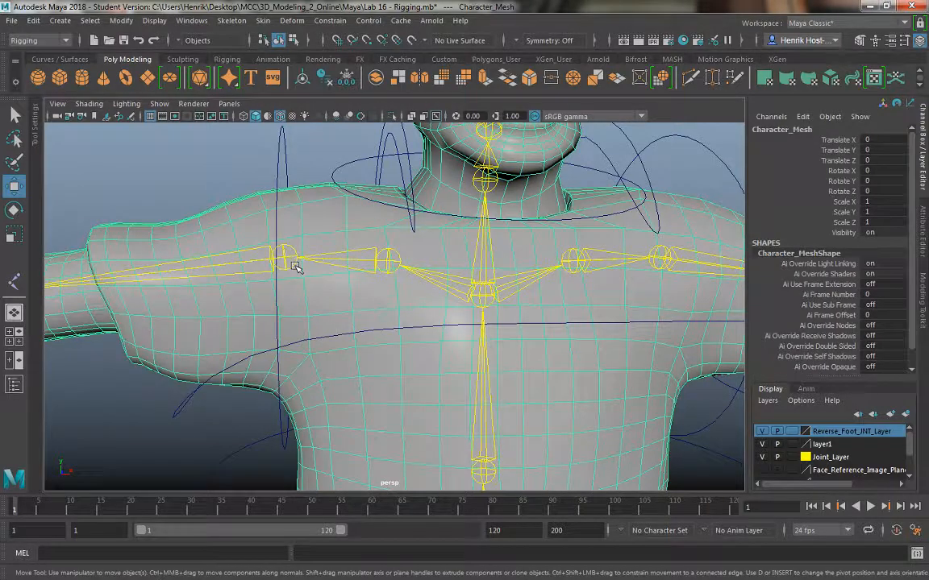
left_click(296, 266)
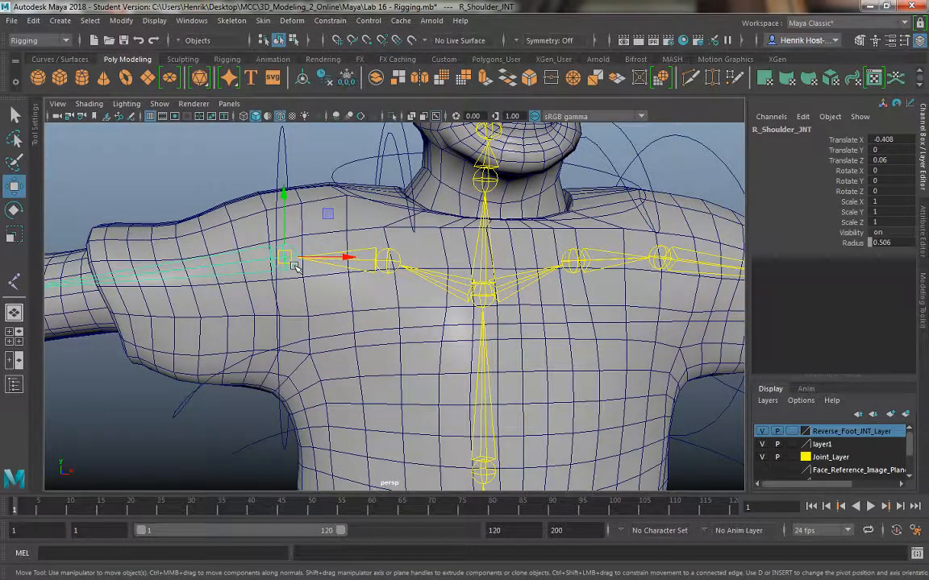
left_click(285, 193)
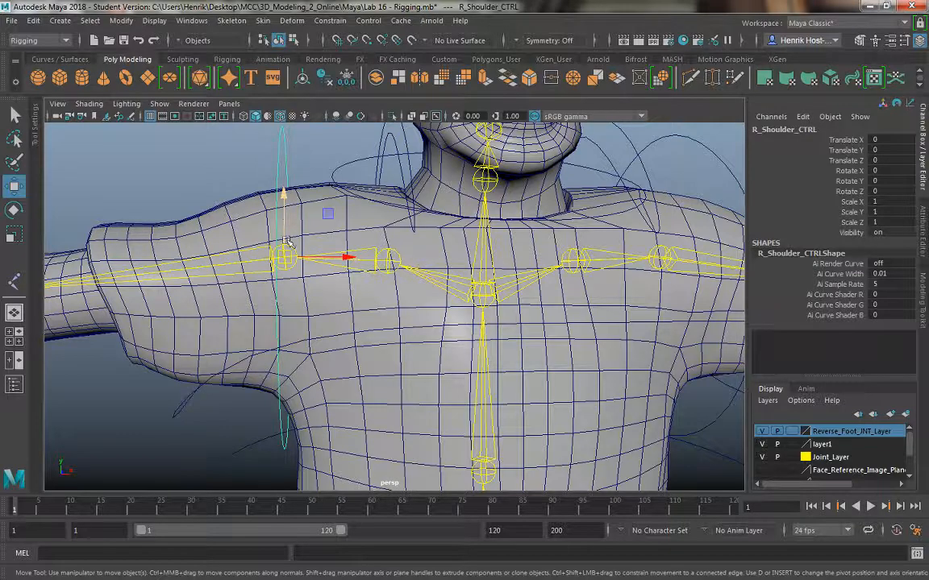
mouse_move(285, 256)
left_mouse_down()
mouse_move(309, 229)
mouse_move(293, 262)
left_mouse_up()
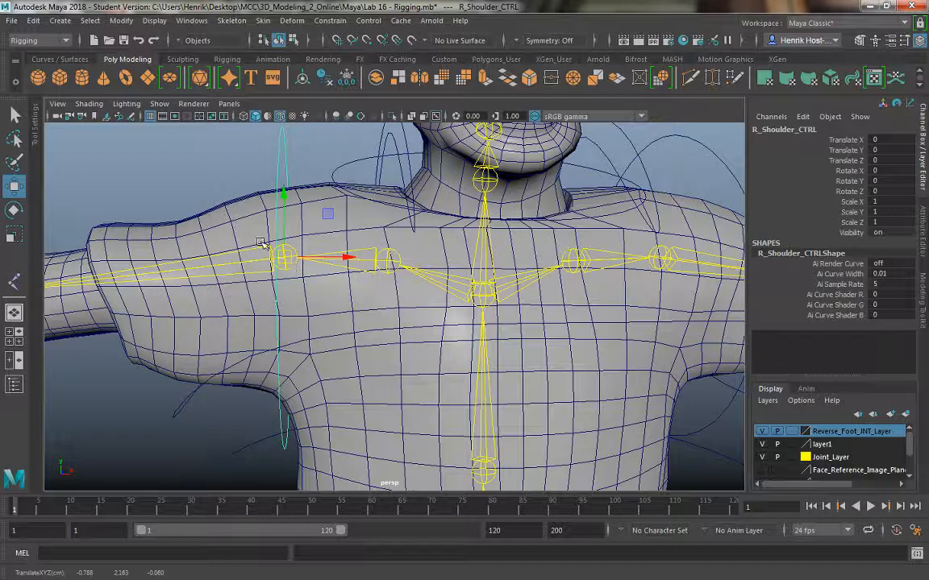
scroll(262, 244, "up", 4)
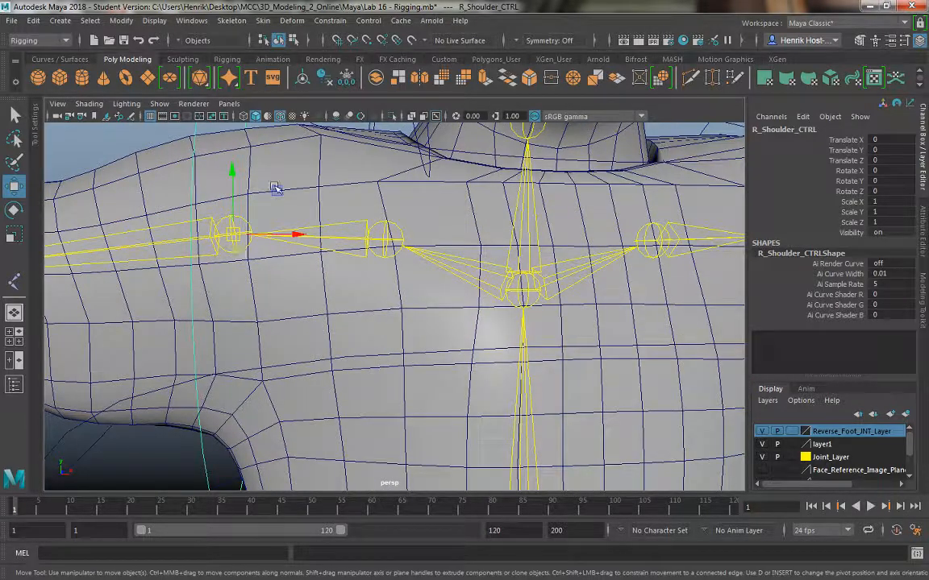
left_click(246, 224, "shift")
left_click(329, 22)
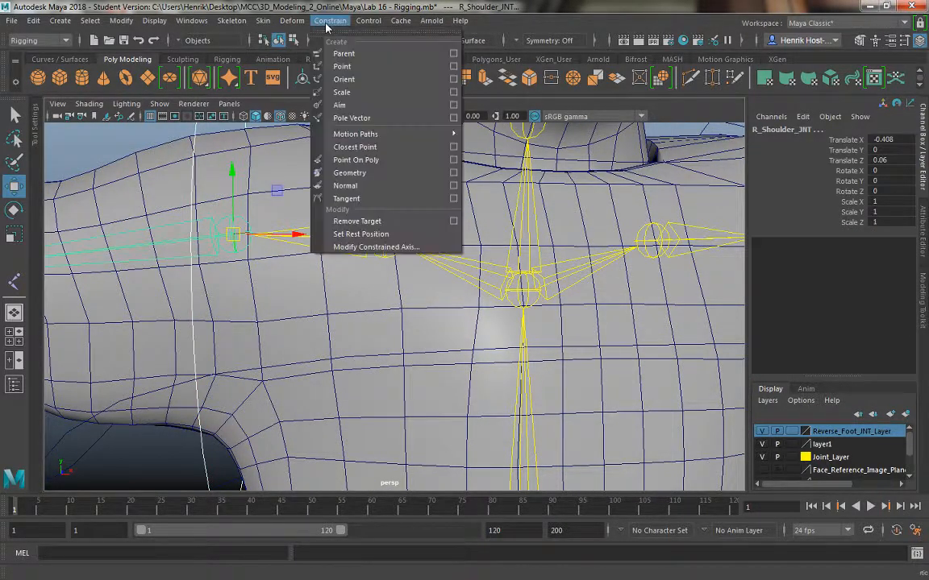
left_click(344, 79)
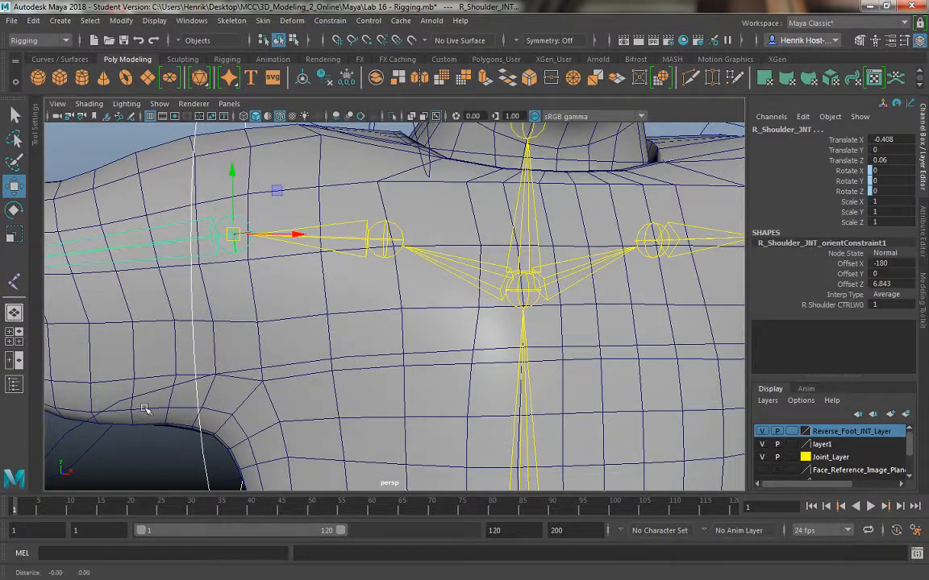
Parent the right elbow control R_Elbow_CTRL under R_Shoulder_CTRL.
left_click_drag(292, 397, 203, 234, "alt")
left_click_drag(182, 186, 230, 195)
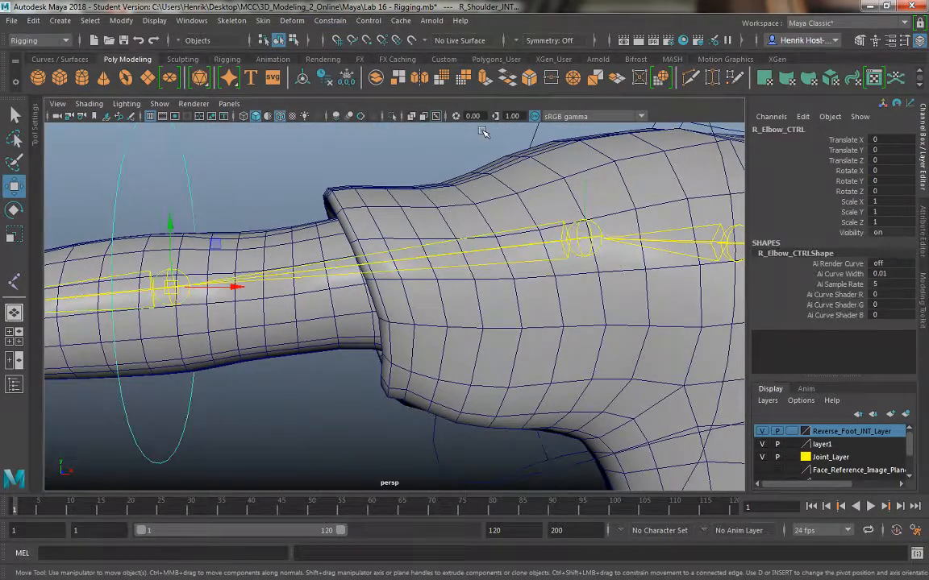
left_click_drag(501, 136, 553, 138)
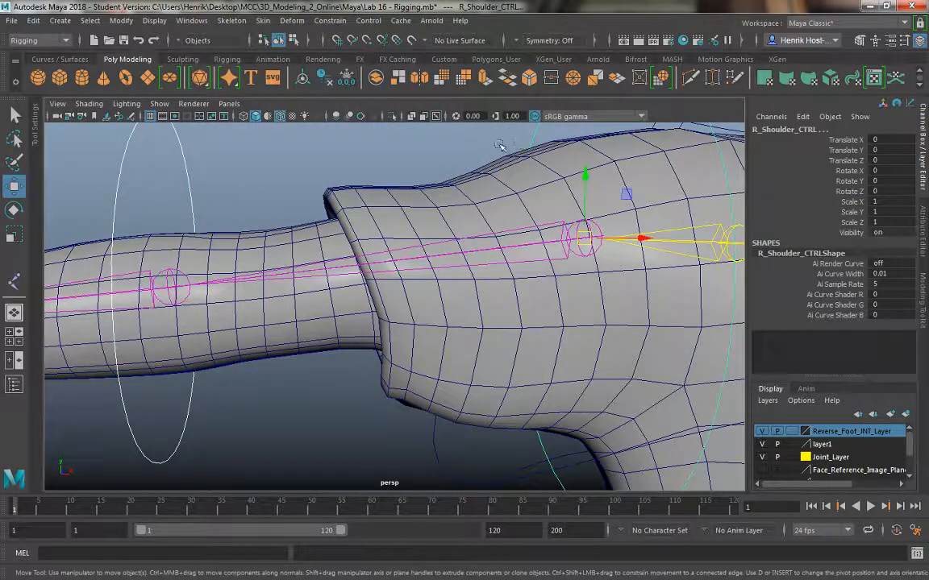
key("p")
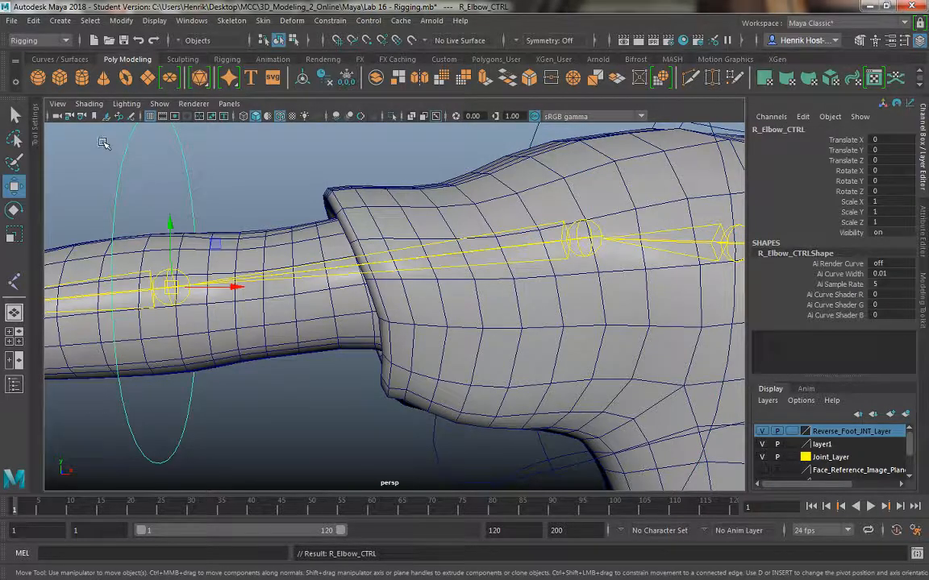
Orient-constrain the R_Elbow_JNT joint to R_Elbow_CTRL.
left_click(182, 300, "shift")
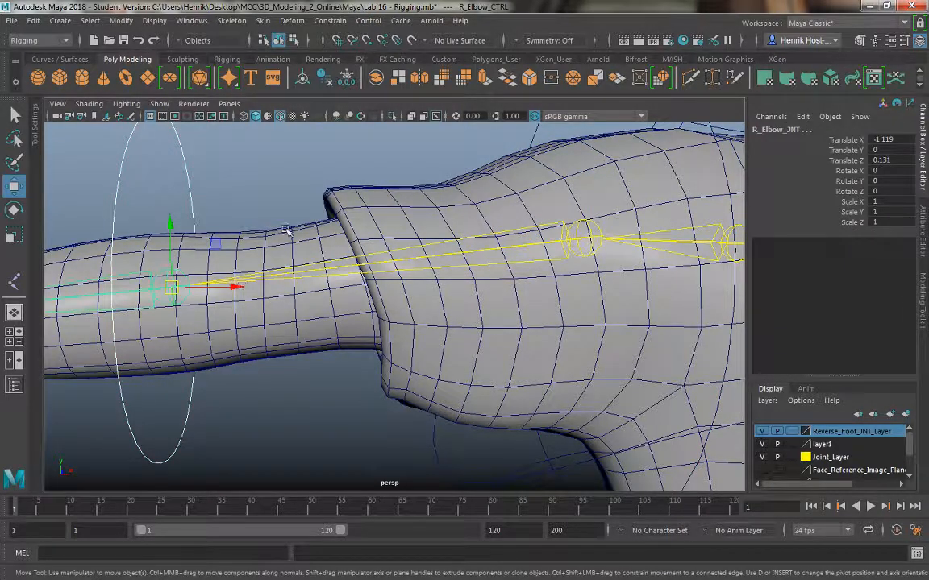
left_click(330, 20)
left_click(343, 79)
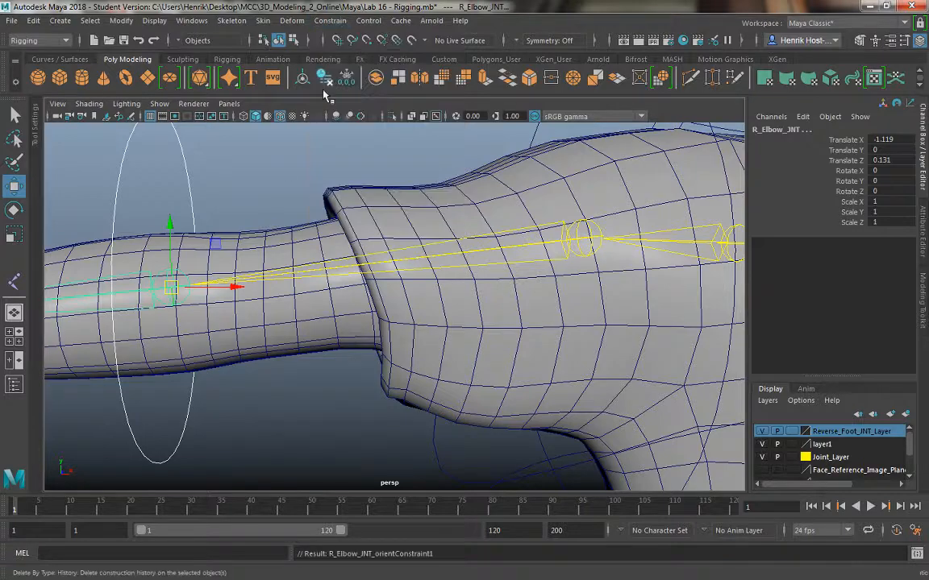
Orient-constrain R_Elbow_CTRL to the right wrist control L_Wrist_CTRL1 and reselect the wrist control.
left_click_drag(233, 164, 349, 179, "alt")
middle_click_drag(348, 178, 412, 168, "alt")
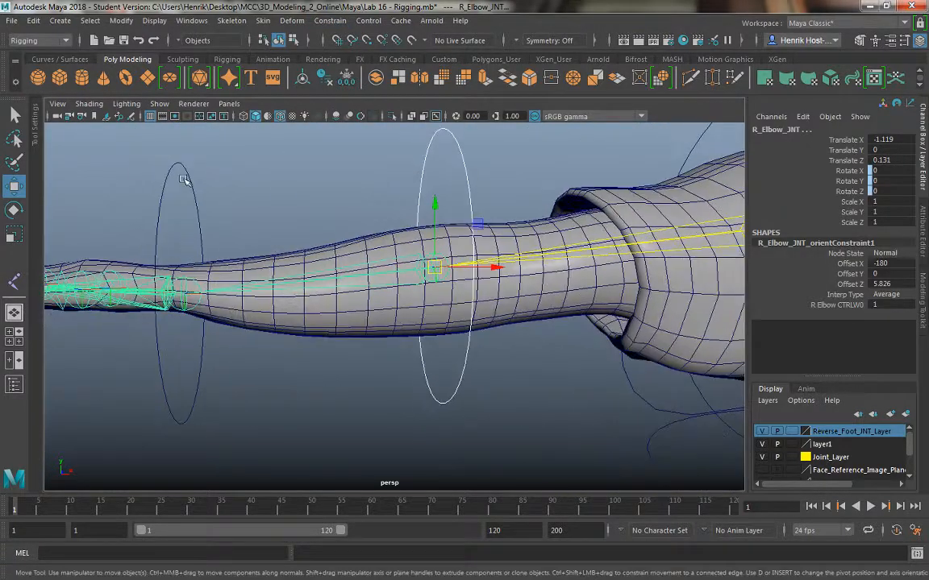
left_click_drag(129, 171, 223, 204)
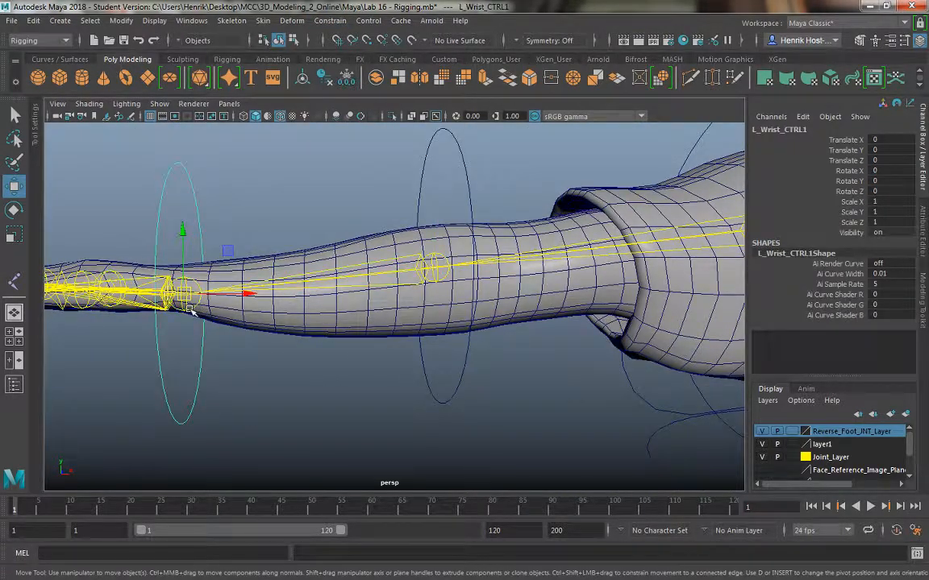
left_click(246, 276, "shift")
left_click(171, 172)
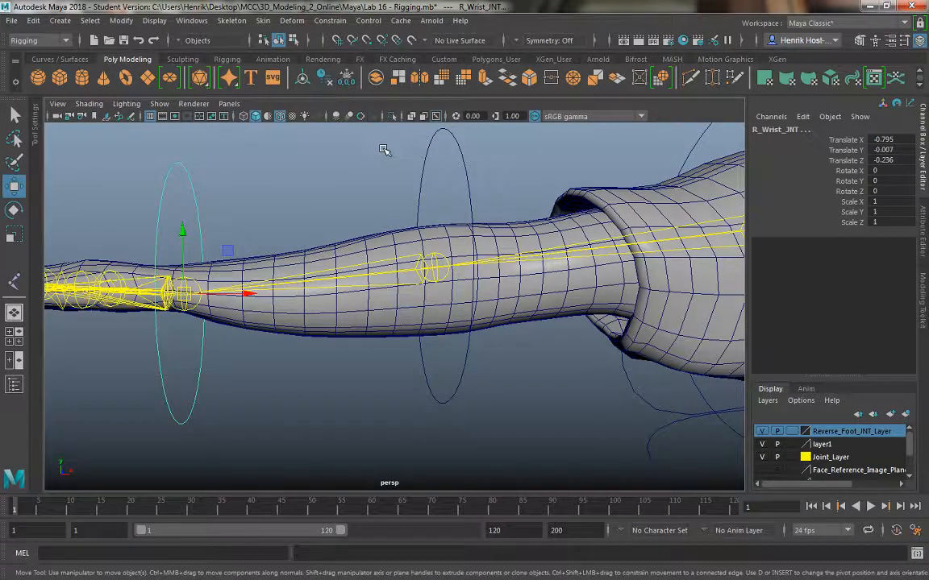
left_click(466, 179, "shift")
left_click(368, 20)
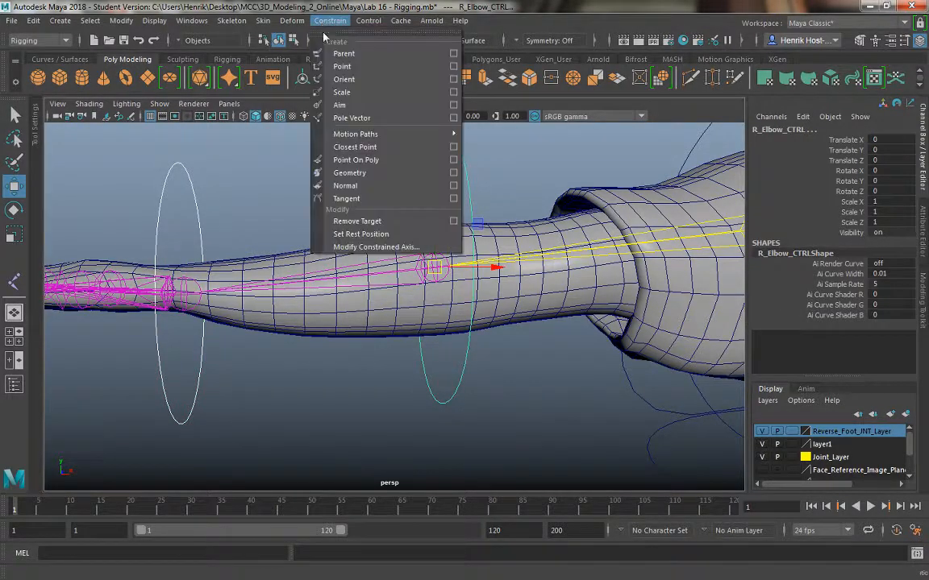
left_click(303, 77)
left_click(161, 184)
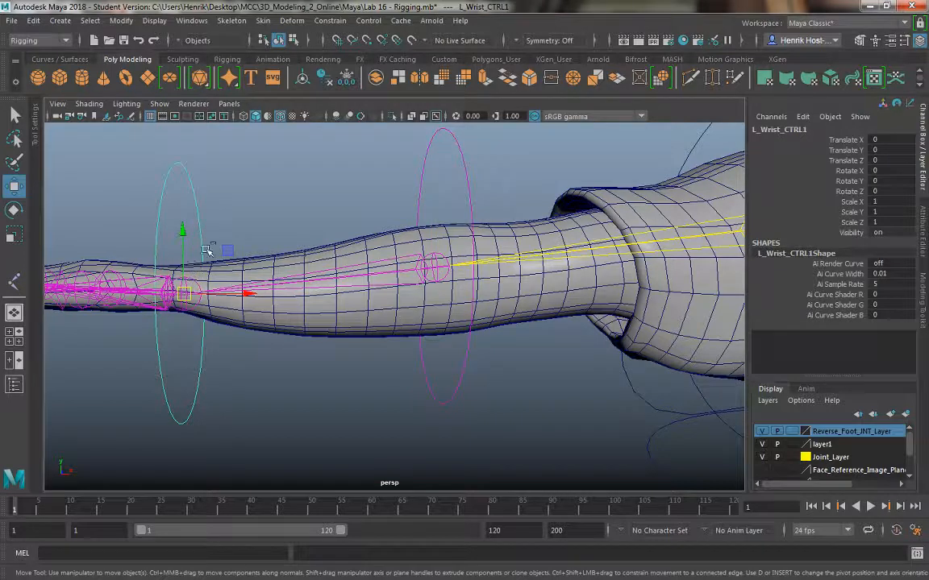
Undo the orient constraint between the right elbow and wrist controls and parent L_Wrist_CTRL1 under R_Elbow_CTRL.
key("ctrl+z")
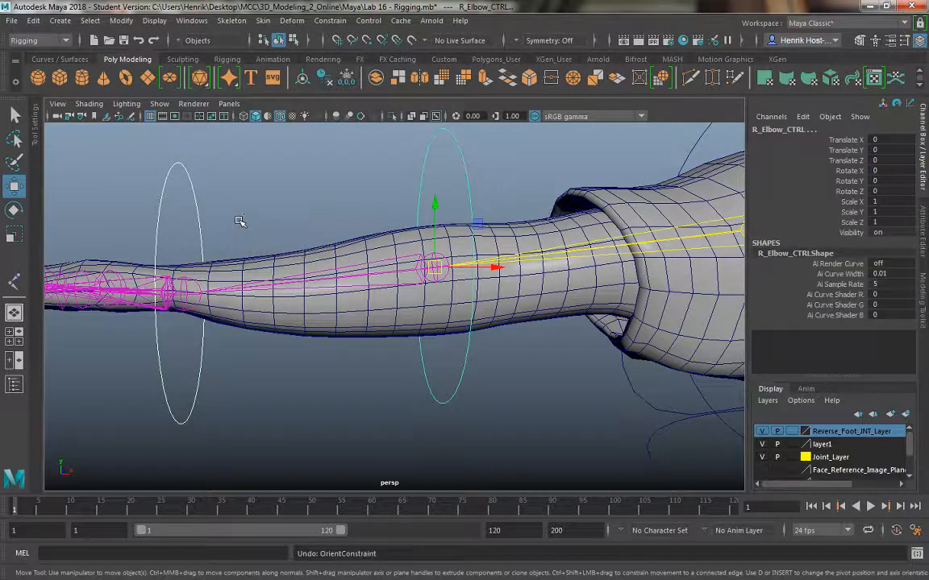
left_click(159, 185)
key("ctrl+z")
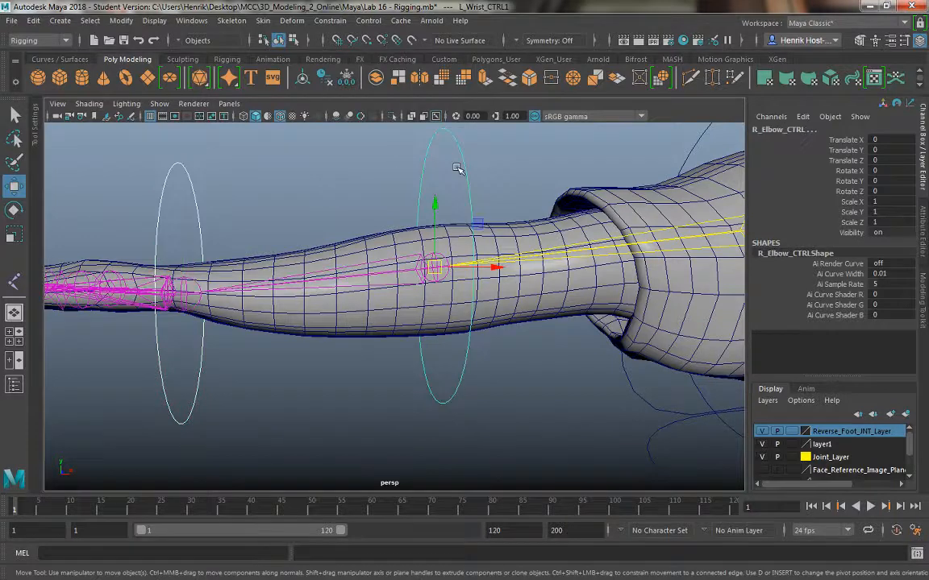
key("shift+z")
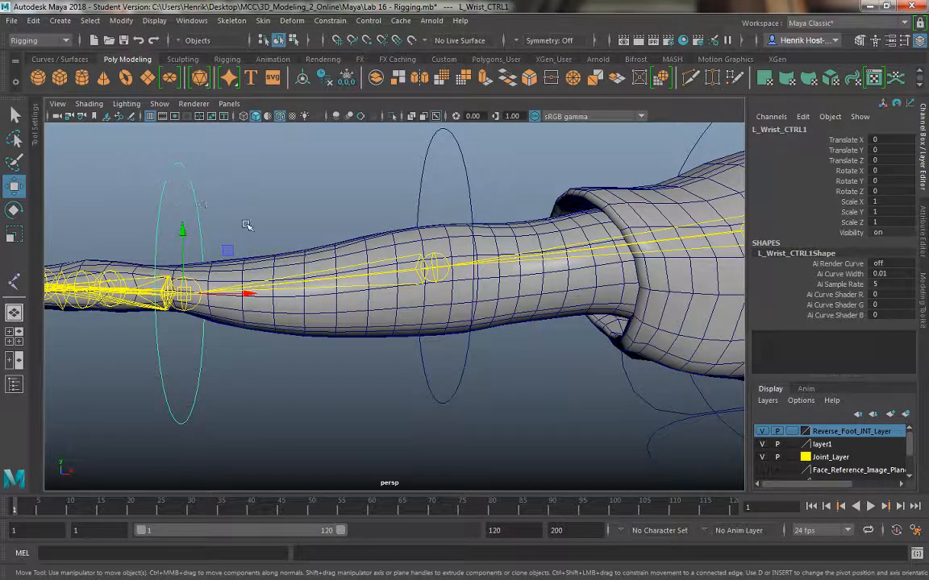
Orient-constrain the R_Wrist_JNT joint to L_Wrist_CTRL1 and reselect the wrist control.
middle_click_drag(255, 218, 330, 202, "alt")
left_click(268, 290, "shift")
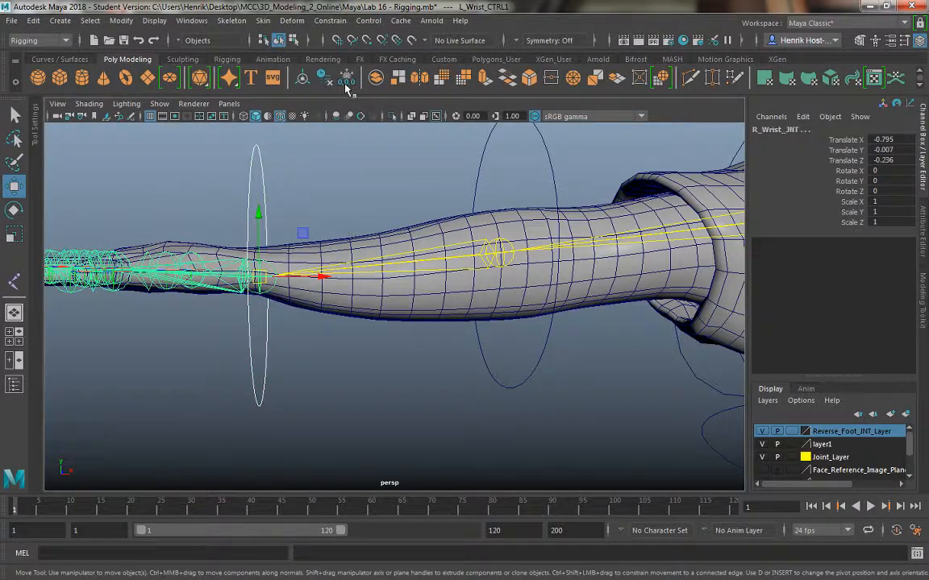
left_click(329, 20)
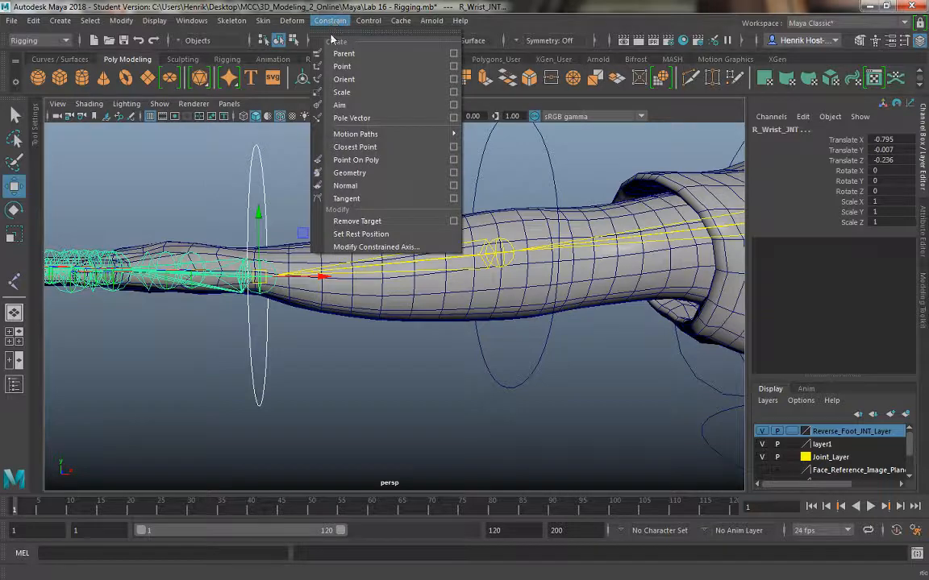
left_click(345, 79)
left_click(263, 184)
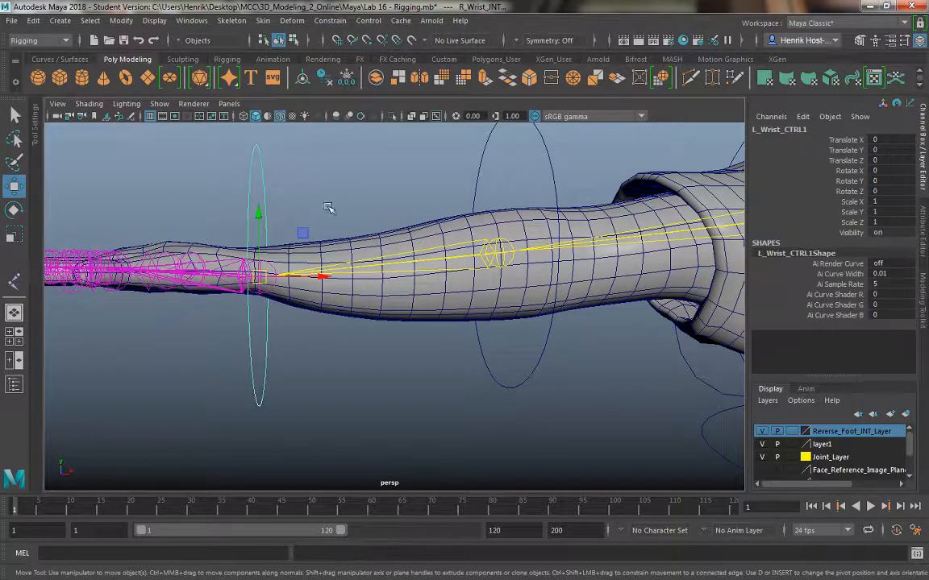
Rotate R_Shoulder_CTRL, R_Elbow_CTRL and L_Wrist_CTRL1 to test how the right arm joints follow their controls.
left_click_drag(292, 154, 427, 188, "alt")
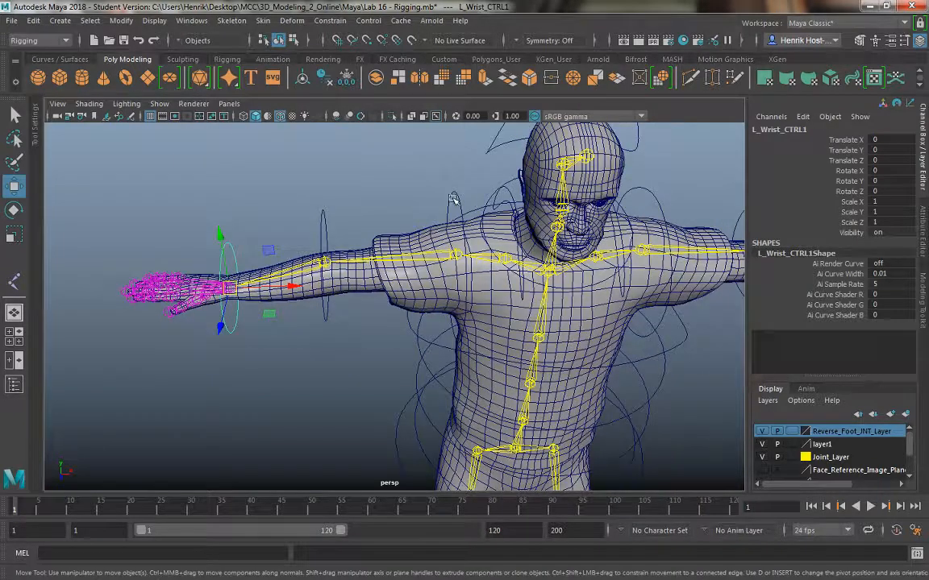
left_click(373, 213)
key("e")
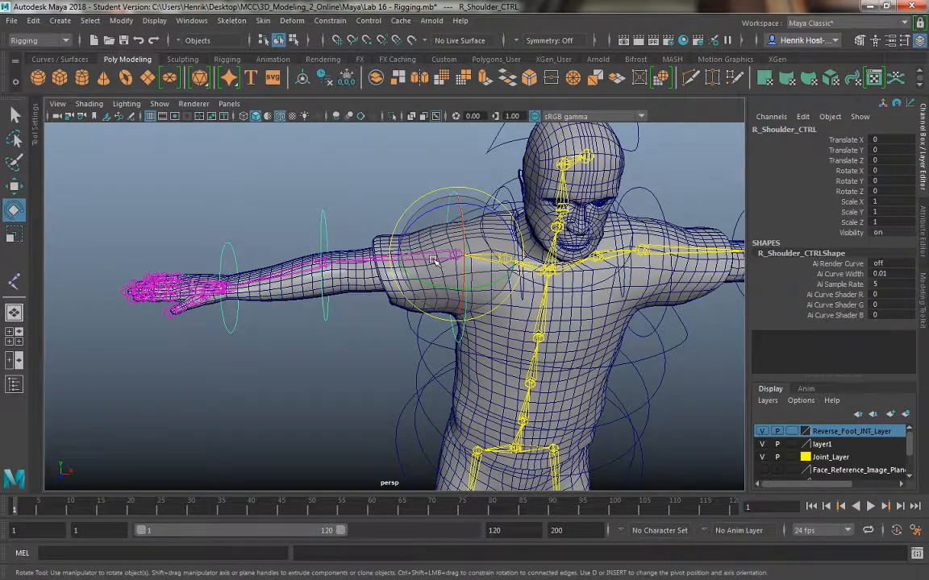
left_click_drag(434, 259, 442, 284)
left_click(331, 262)
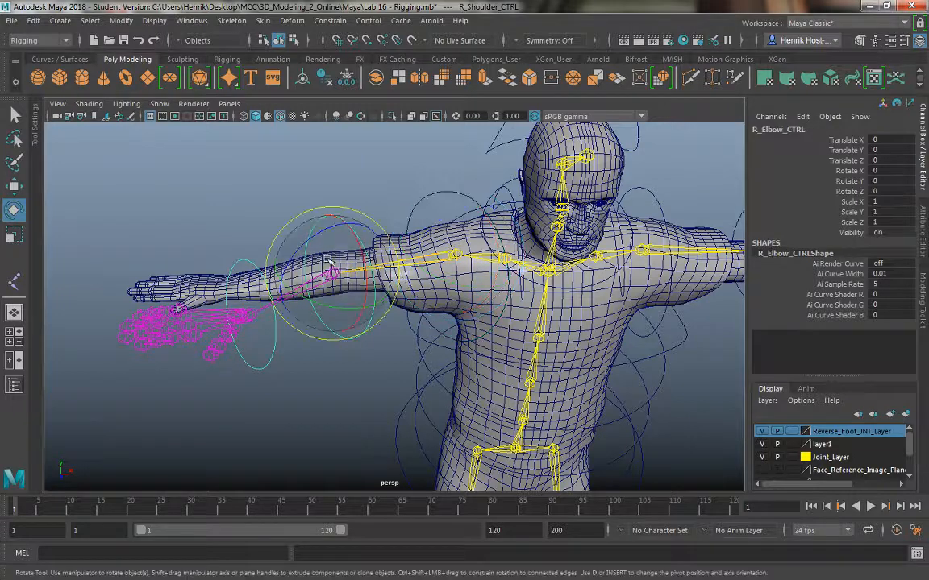
left_click_drag(362, 278, 294, 254)
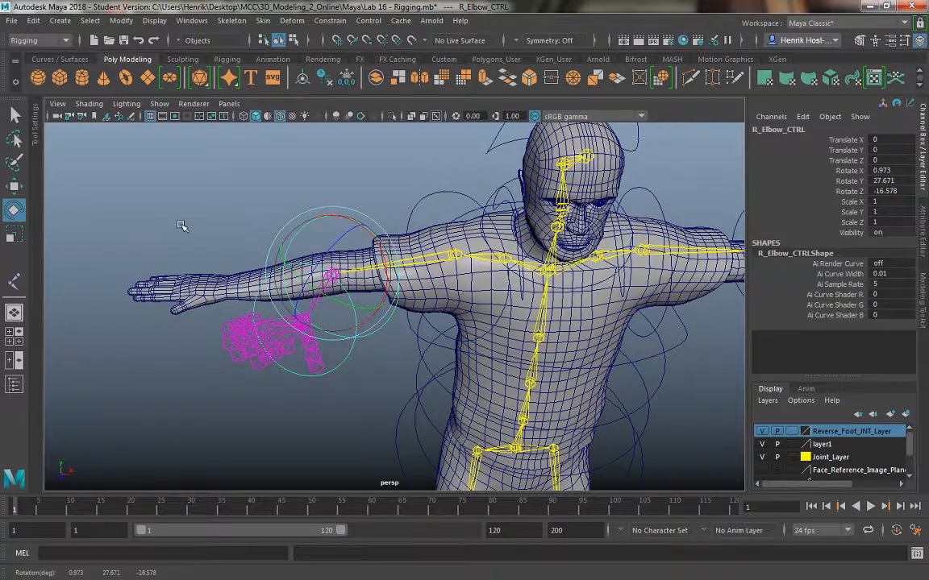
left_click_drag(166, 206, 249, 304, "alt")
left_click(225, 282)
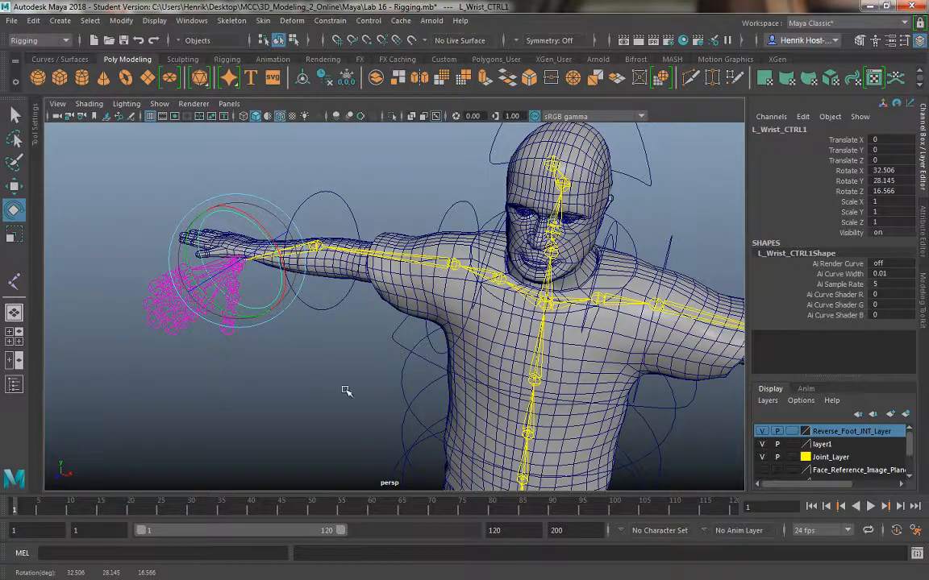
left_click_drag(346, 391, 336, 350, "alt")
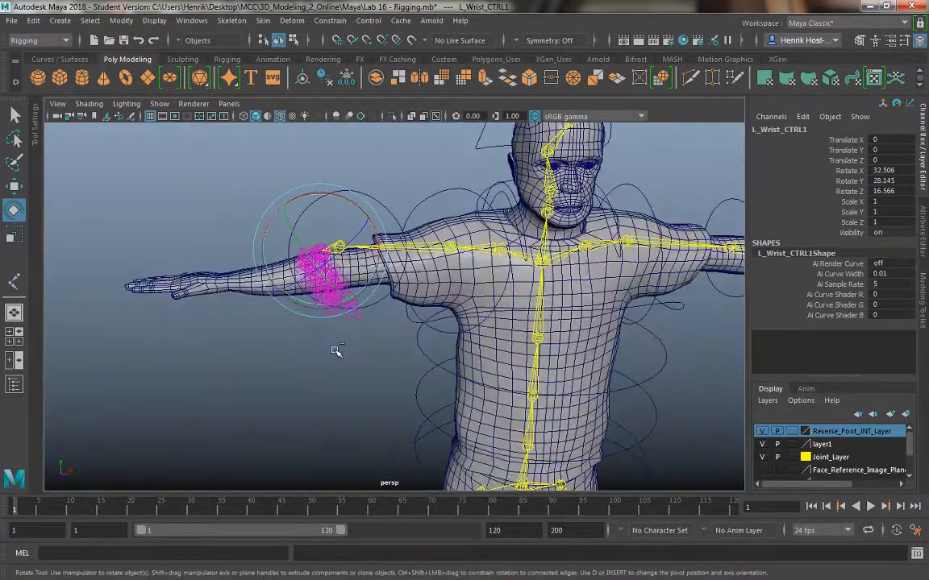
Undo the test rotations of the right wrist, elbow and shoulder controls.
key("ctrl+z")
key("ctrl+z")
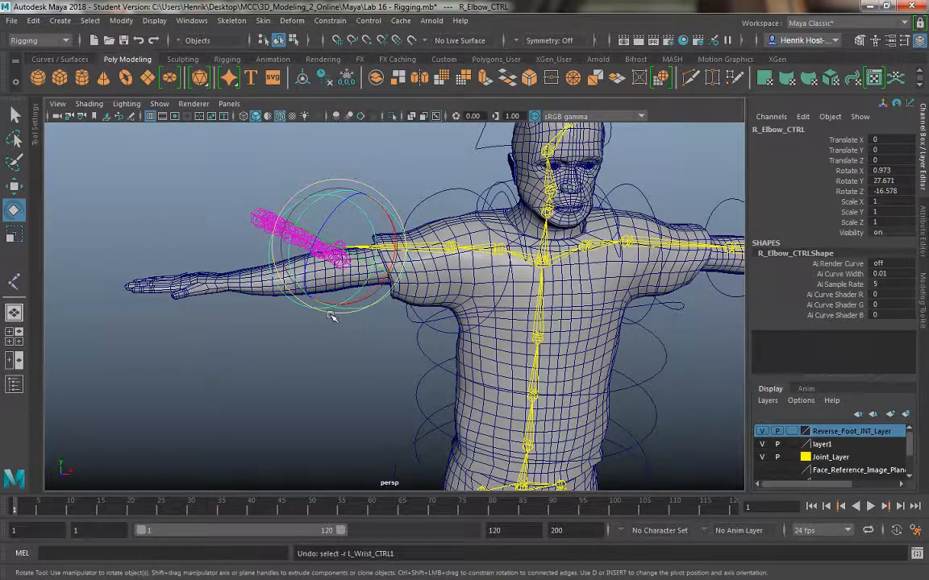
key("ctrl+z")
key("ctrl+z")
key("ctrl+z")
key("ctrl+z")
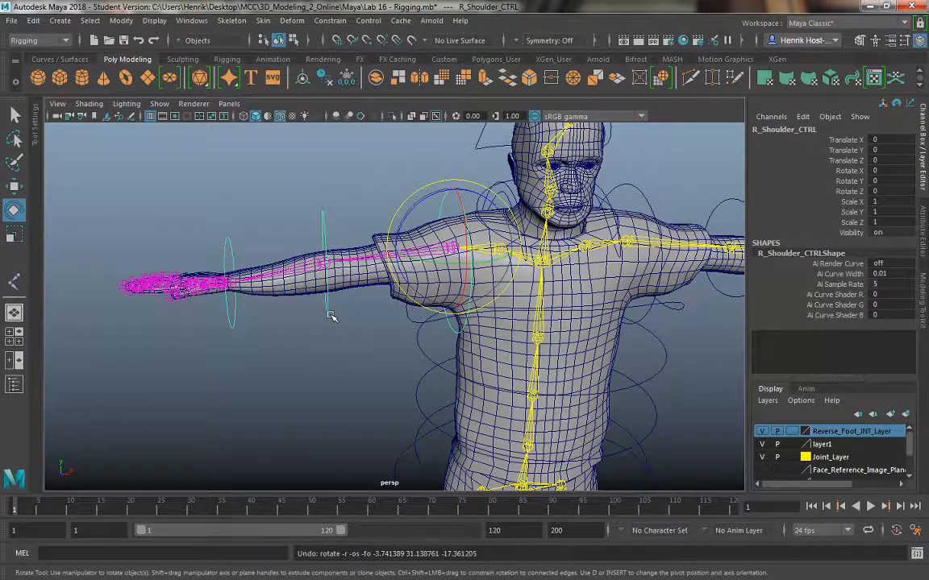
Select Root_CTRL to examine which controls and joints belong to its hierarchy, and deselect it.
mouse_move(331, 316)
left_mouse_down("alt")
mouse_move(286, 345)
mouse_move(355, 318)
mouse_move(482, 305)
mouse_move(503, 279)
mouse_move(324, 272)
mouse_move(315, 317)
left_mouse_up("alt")
left_click_drag(428, 346, 380, 303, "alt")
left_click_drag(339, 344, 292, 252, "alt")
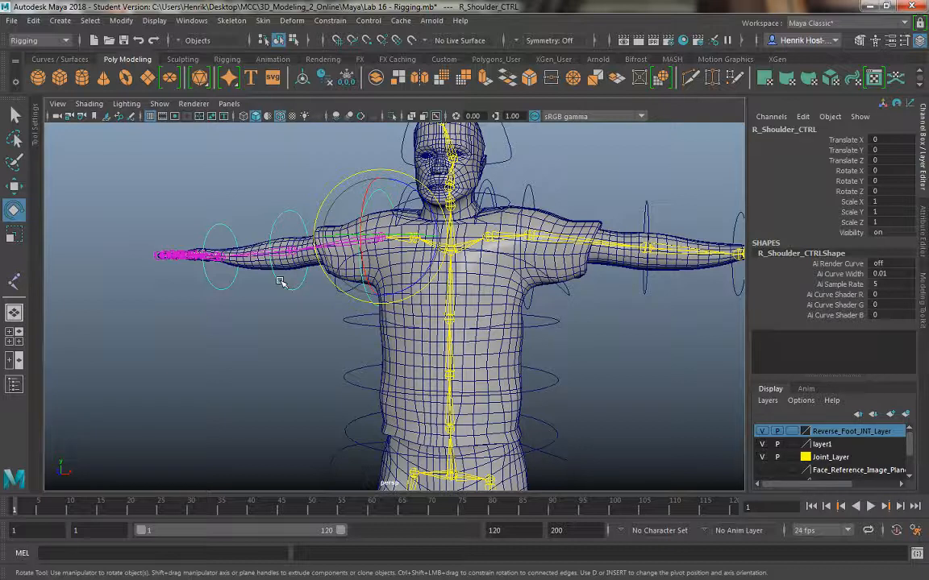
left_click_drag(559, 185, 564, 348, "alt")
left_click(578, 371)
right_click_drag(596, 360, 563, 316, "alt")
left_click_drag(563, 315, 561, 388, "alt")
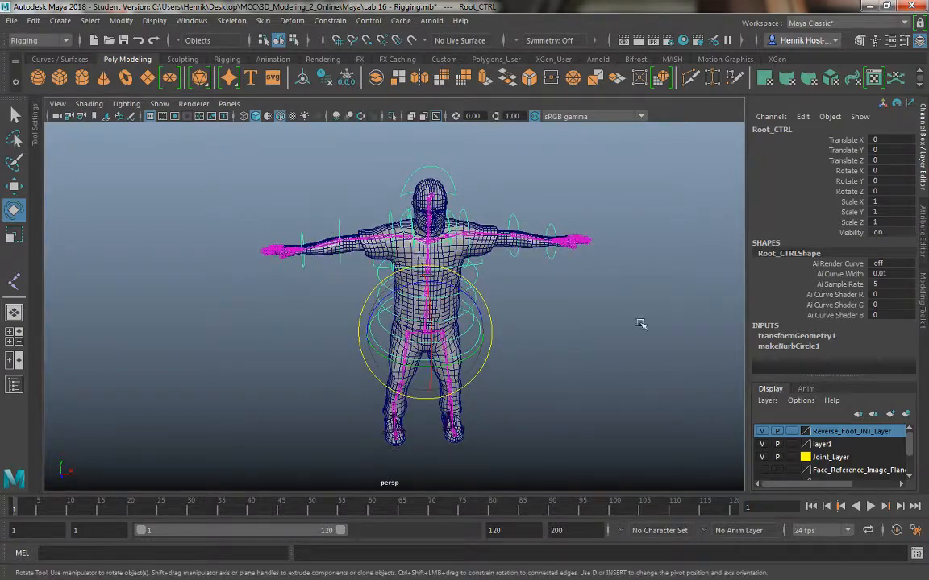
left_click_drag(641, 324, 563, 326, "alt")
right_click_drag(564, 326, 605, 371, "alt")
left_click(517, 319)
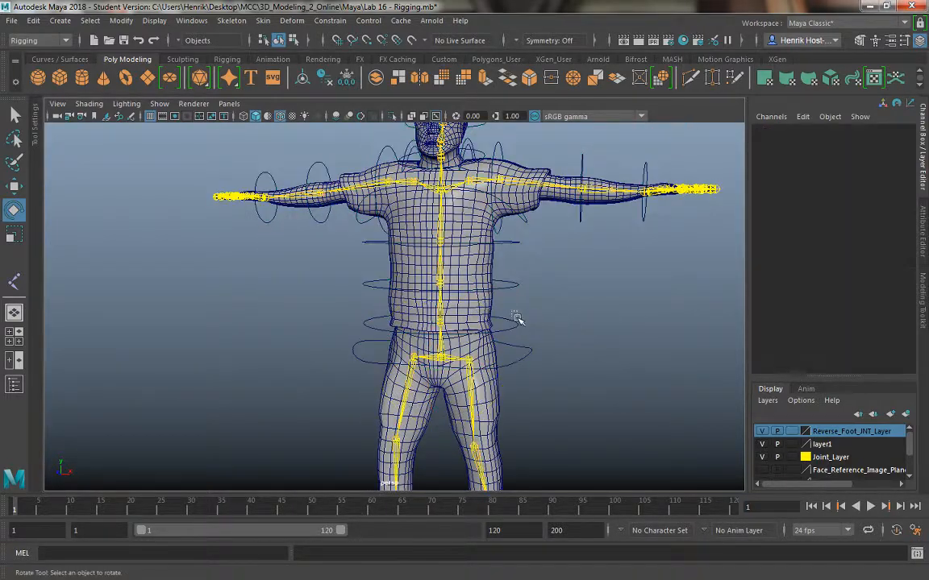
Check the hierarchy below Waist_CTRL, Spine_1_CTRL, Spine_2_CTRL, Chest_CTRL and the left arm controls by selecting them in turn.
left_click(513, 319)
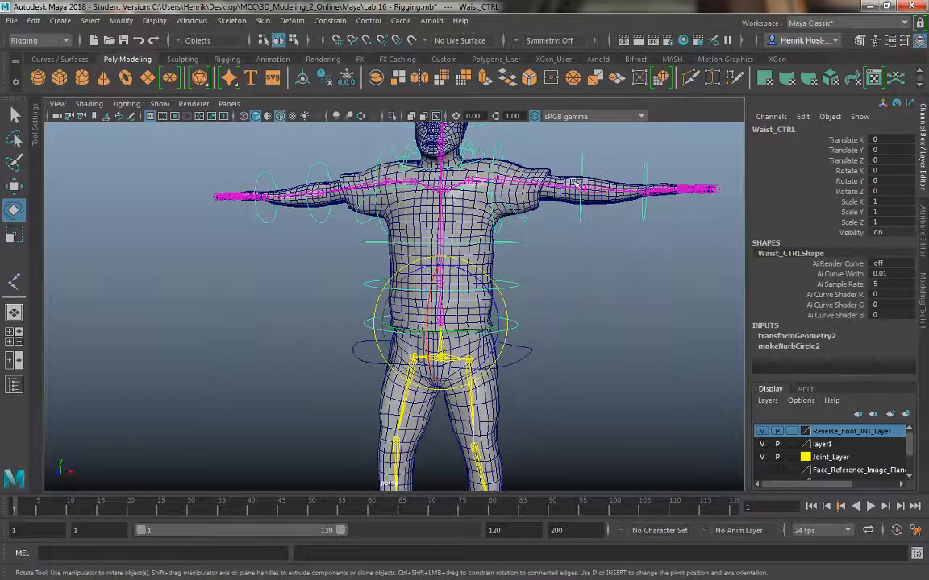
left_click_drag(546, 277, 578, 271)
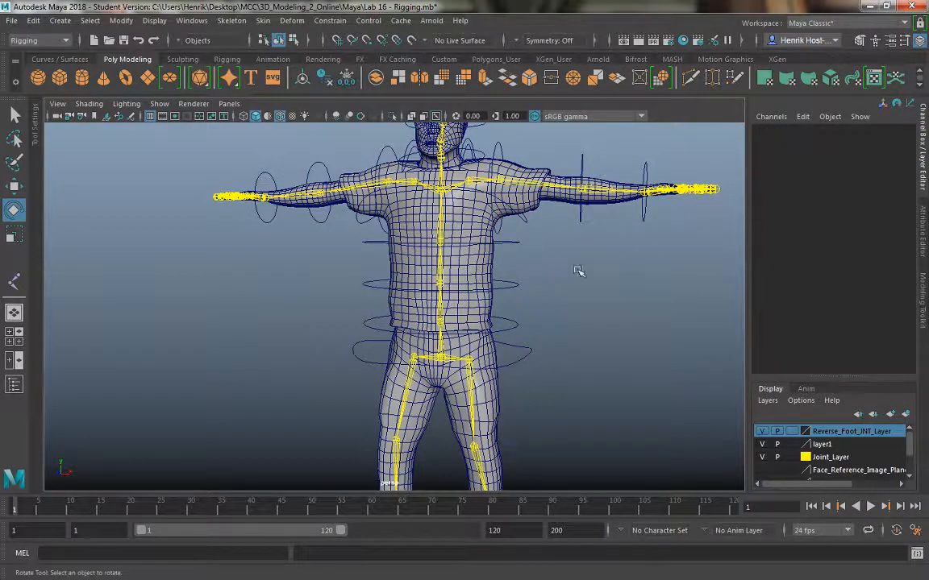
left_click(525, 241)
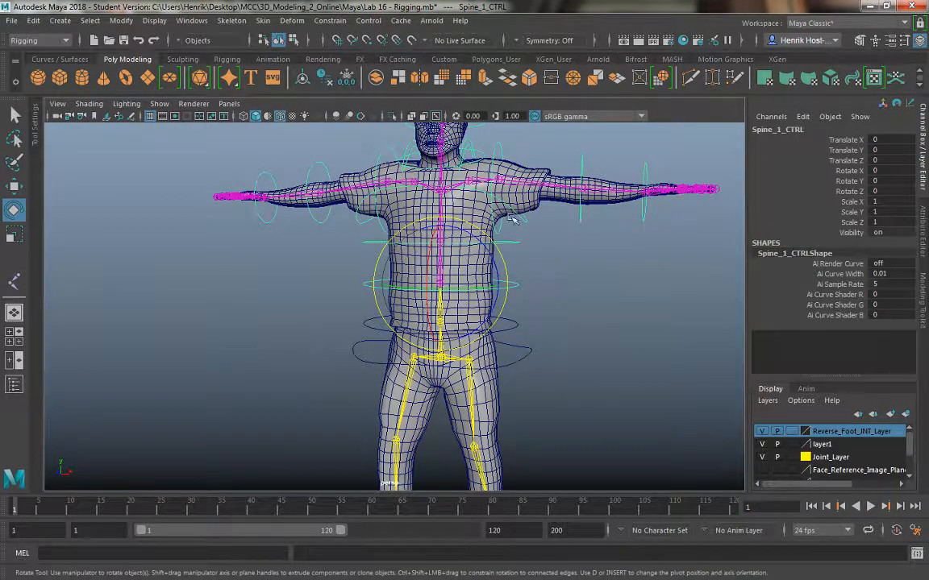
left_click(510, 240)
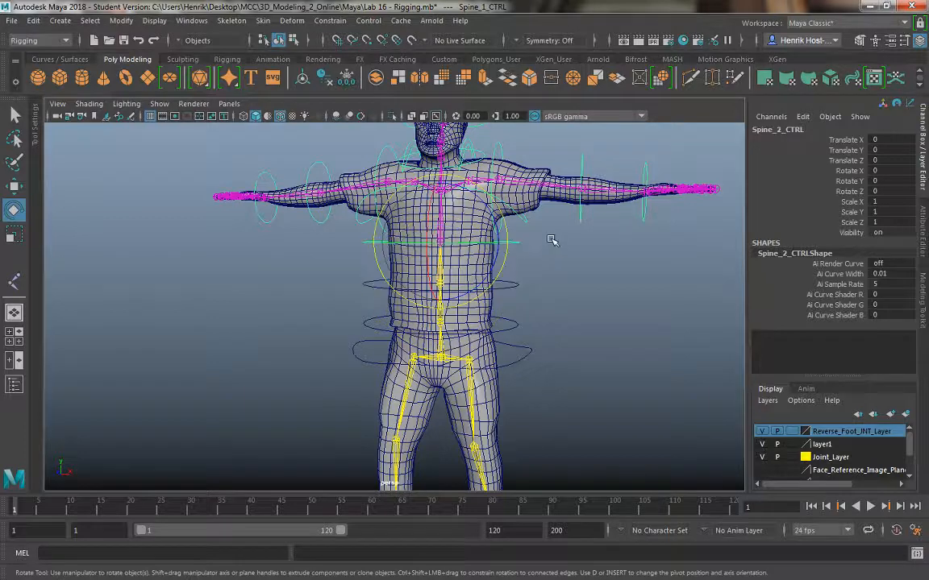
left_click(572, 255)
left_click(525, 233)
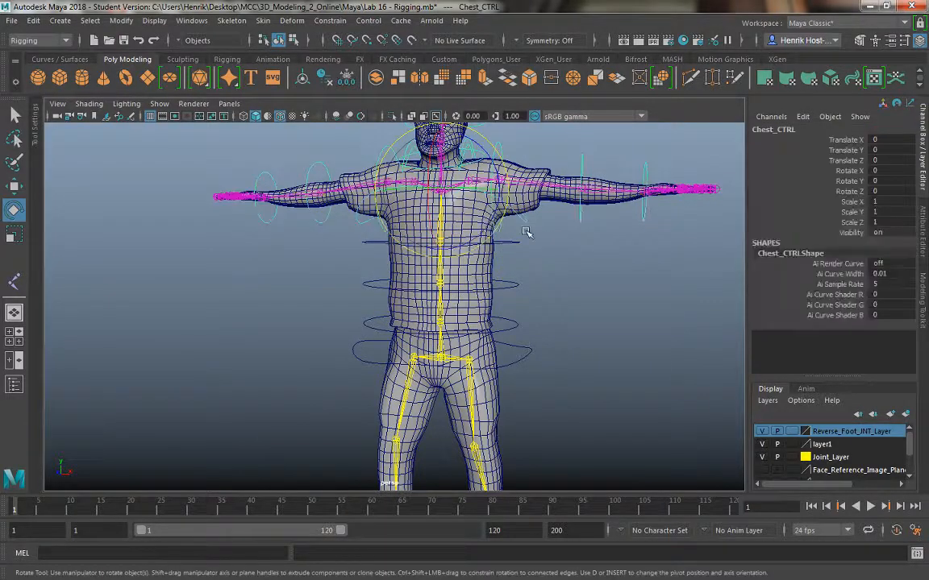
left_click(569, 255)
left_click(488, 151)
left_click(579, 149)
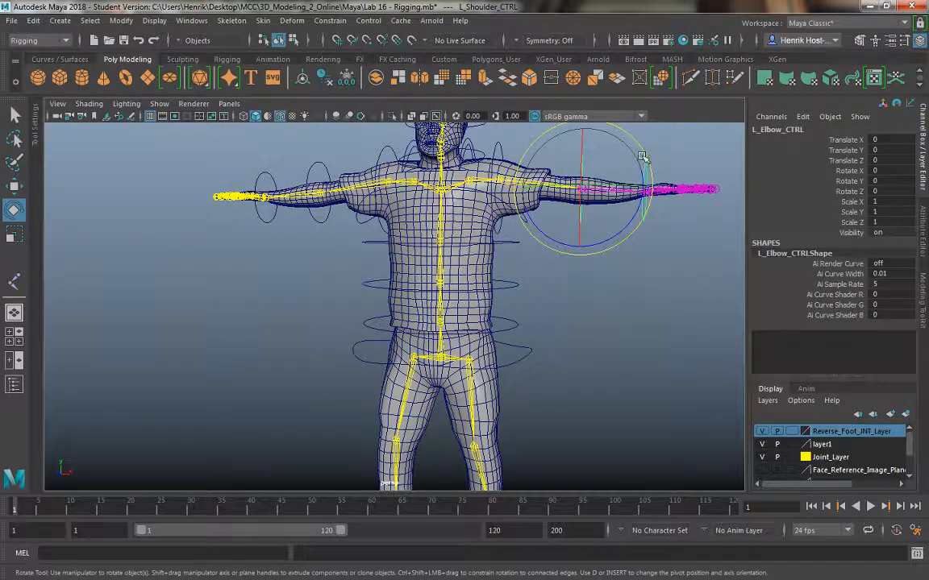
left_click(622, 293)
left_click_drag(622, 293, 476, 325, "alt")
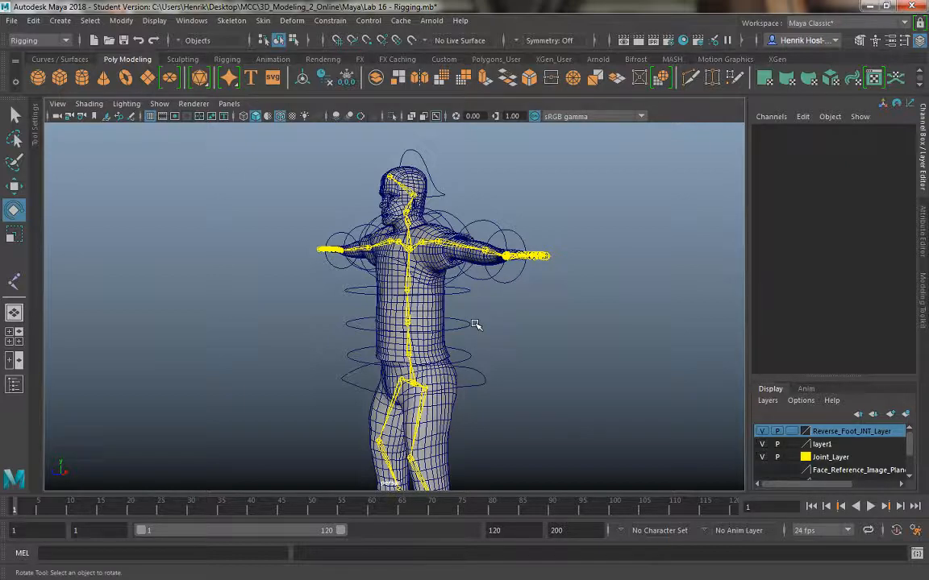
left_click_drag(540, 349, 577, 346, "alt")
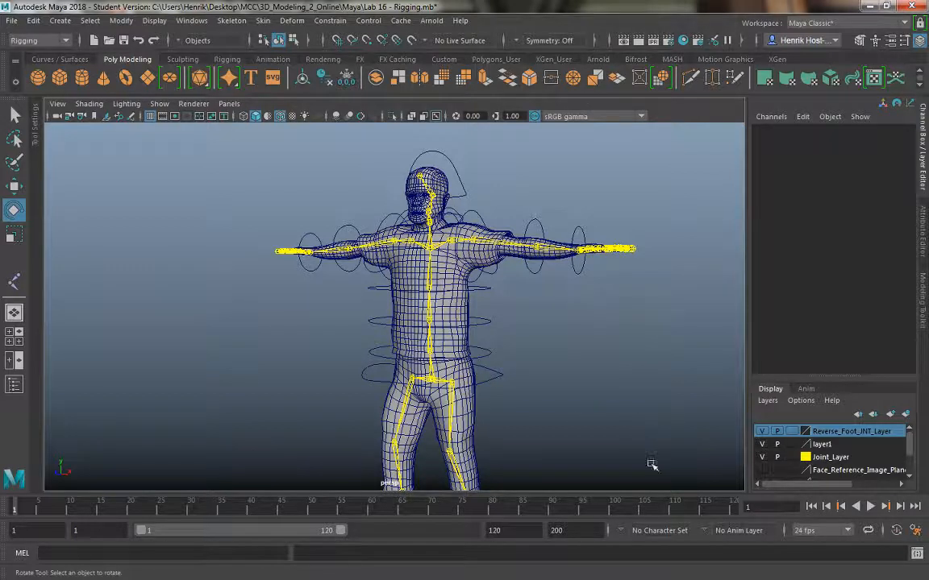
Reselect Root_CTRL and create a display layer from it, named Controllers and coloured yellow.
key("ctrl+z")
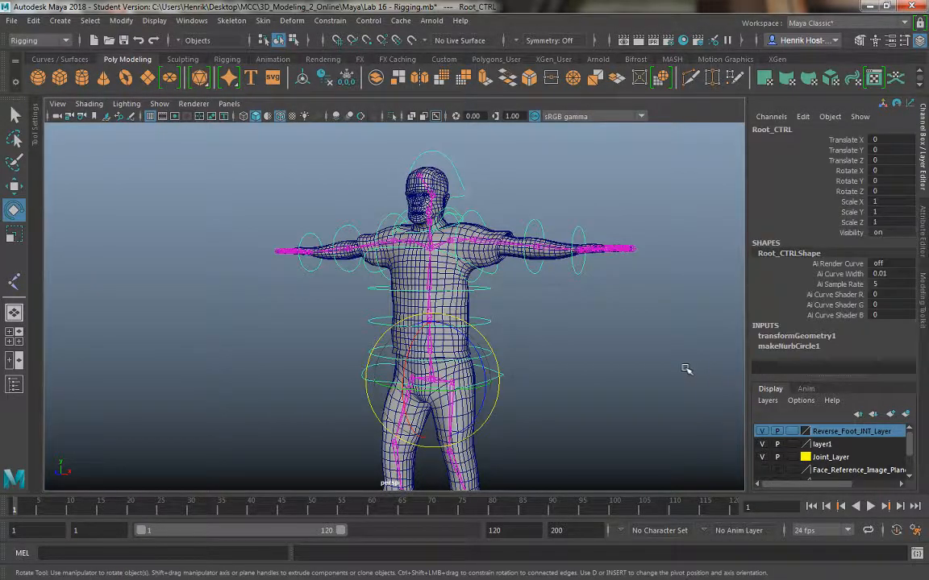
left_click(767, 400)
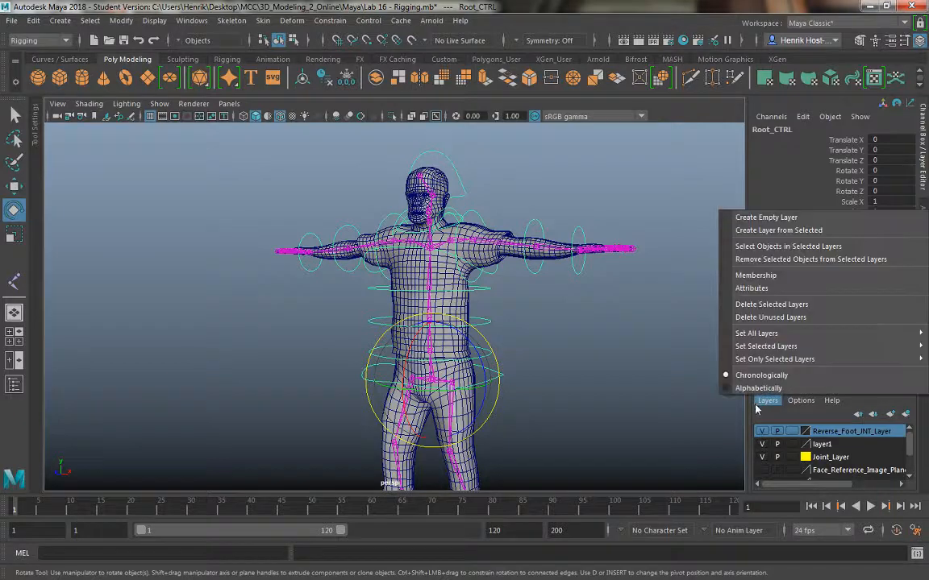
left_click(780, 231)
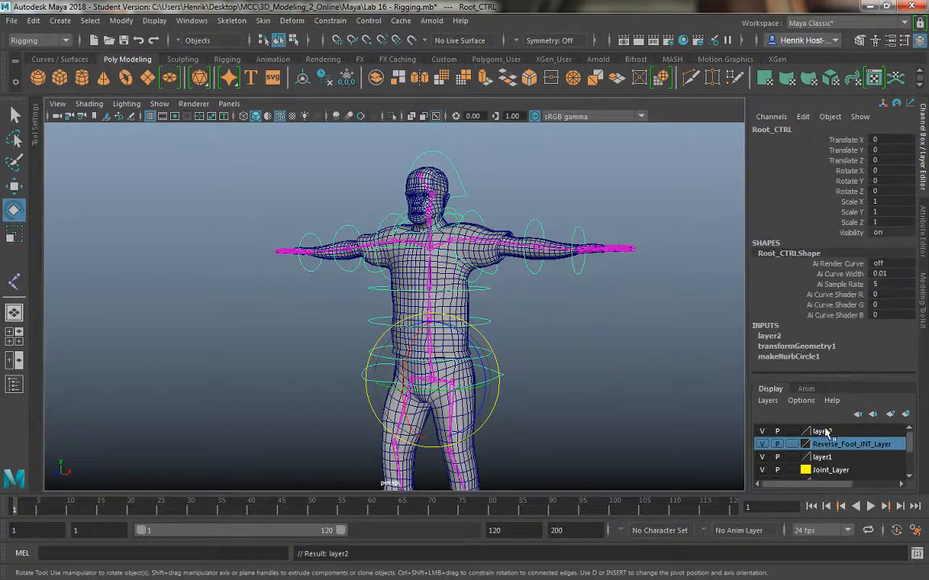
double_click(833, 429)
type("Controllers")
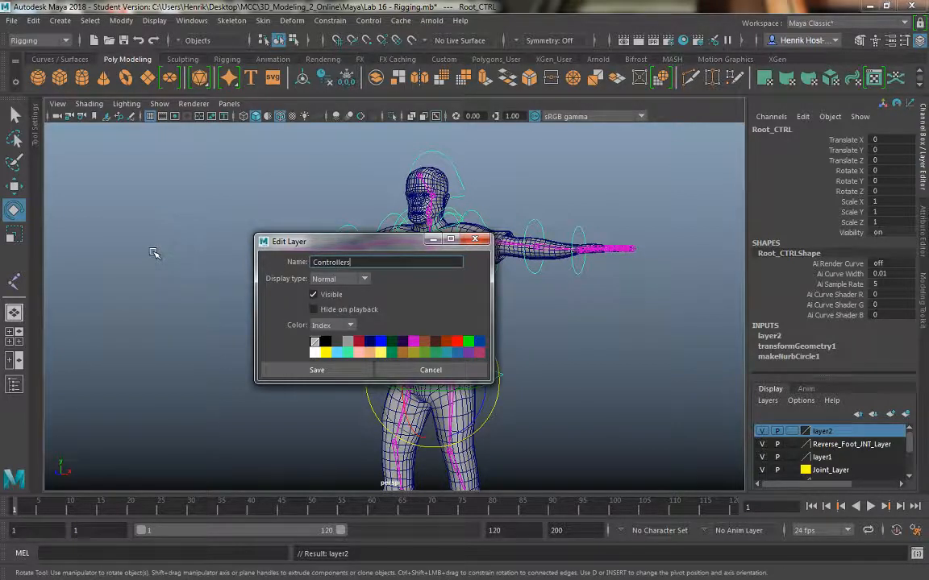
left_click(323, 353)
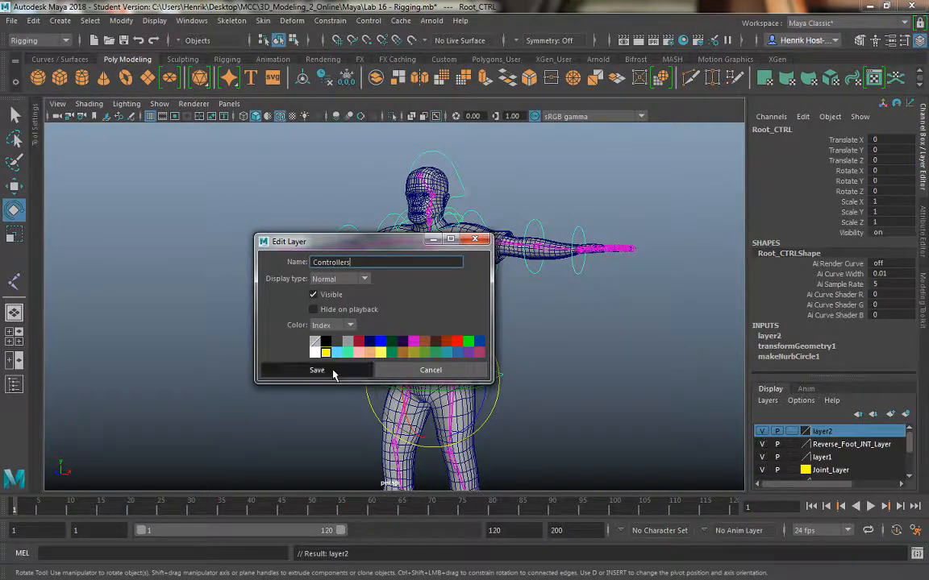
left_click(317, 370)
Change the colour of Joint_Layer to black and deselect the controls to inspect the layer colours on the character.
double_click(807, 471)
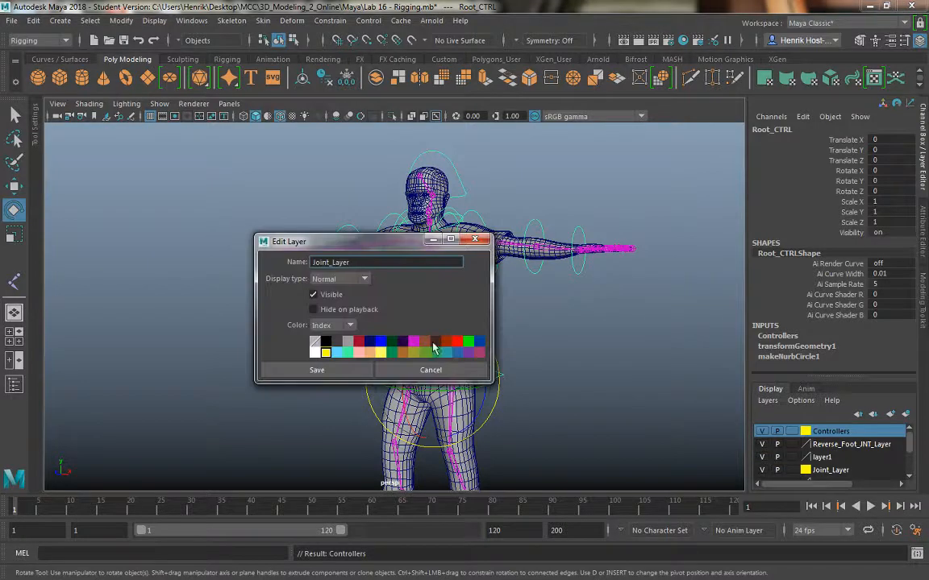
left_click(319, 370)
left_click(563, 323)
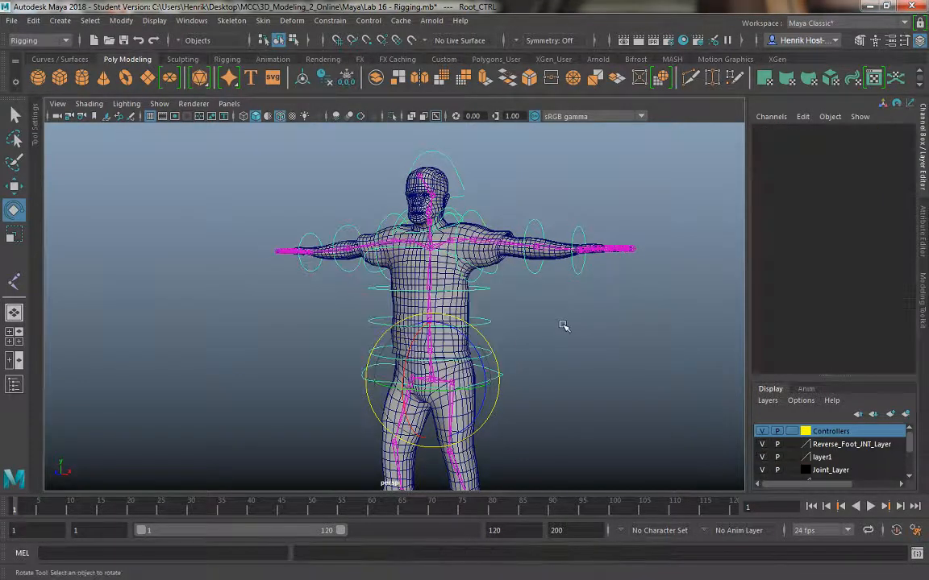
left_click_drag(437, 215, 469, 232, "alt")
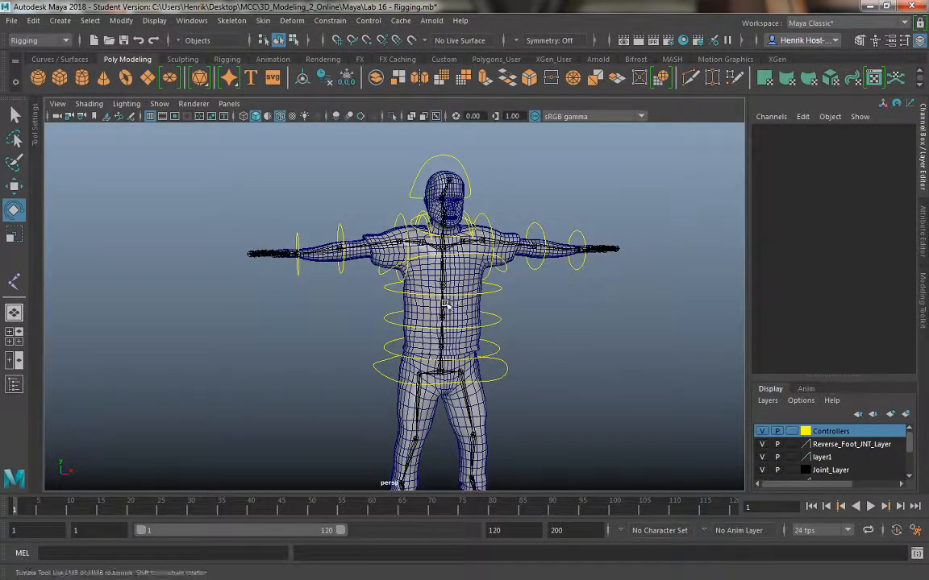
mouse_move(449, 303)
left_mouse_down("alt")
mouse_move(416, 284)
mouse_move(547, 287)
mouse_move(494, 287)
mouse_move(479, 312)
mouse_move(336, 311)
mouse_move(363, 292)
mouse_move(405, 290)
mouse_move(324, 273)
mouse_move(509, 278)
mouse_move(352, 304)
mouse_move(387, 314)
mouse_move(452, 311)
left_mouse_up("alt")
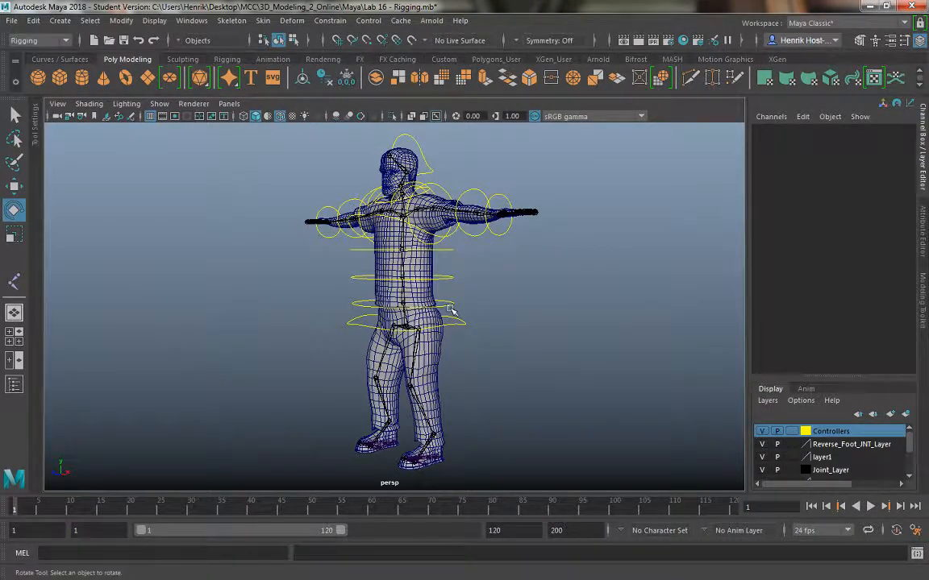